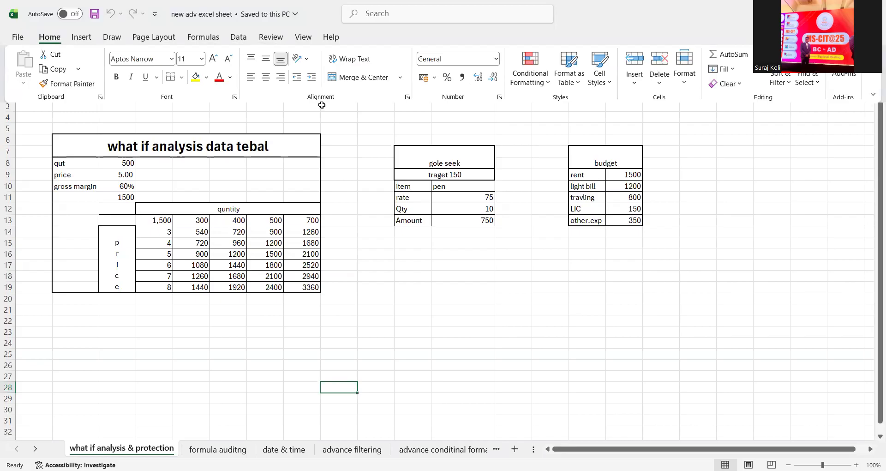
- Browse the Data tab's What-If Analysis options and select the budget table rows
{"action": "left_click", "coordinate": [180, 183]}
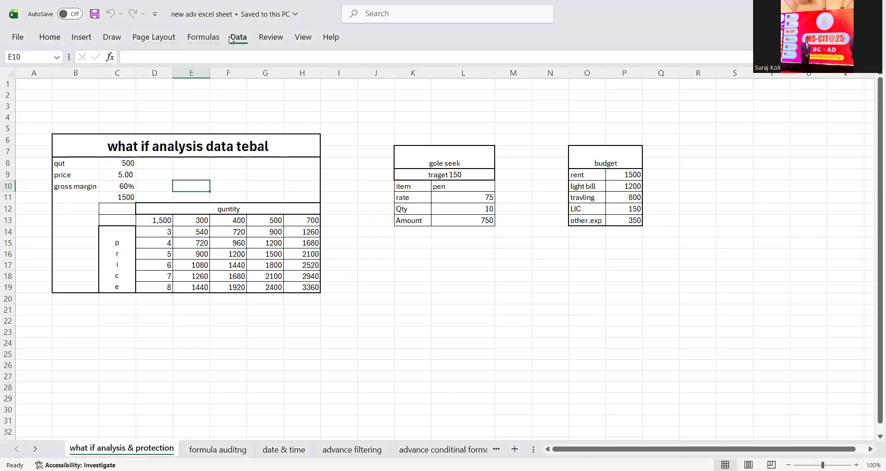
{"action": "left_click", "coordinate": [239, 39]}
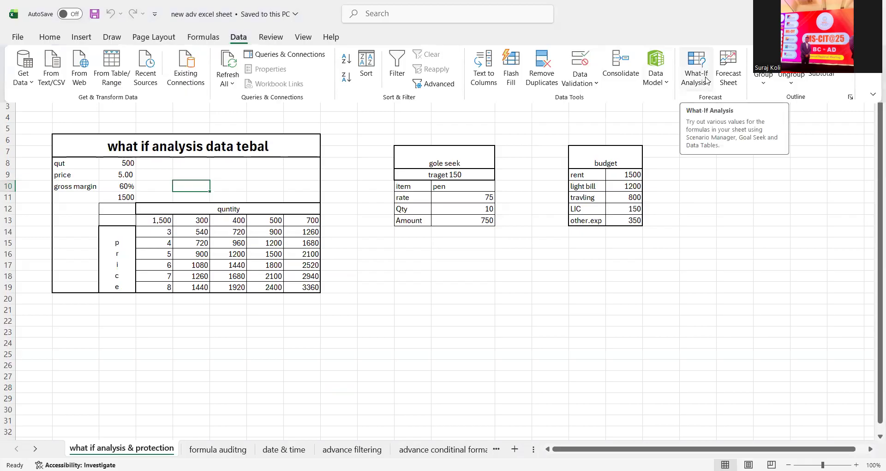
{"action": "left_click", "coordinate": [706, 80]}
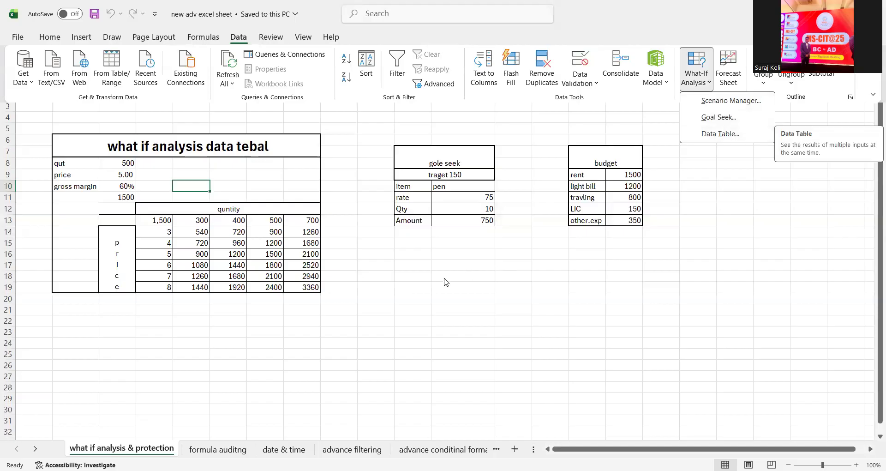
{"action": "left_click", "coordinate": [670, 92]}
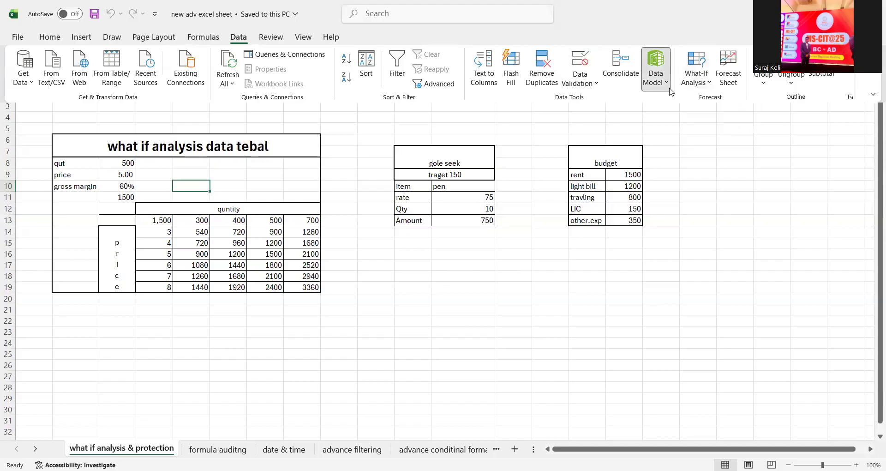
{"action": "left_click", "coordinate": [665, 83]}
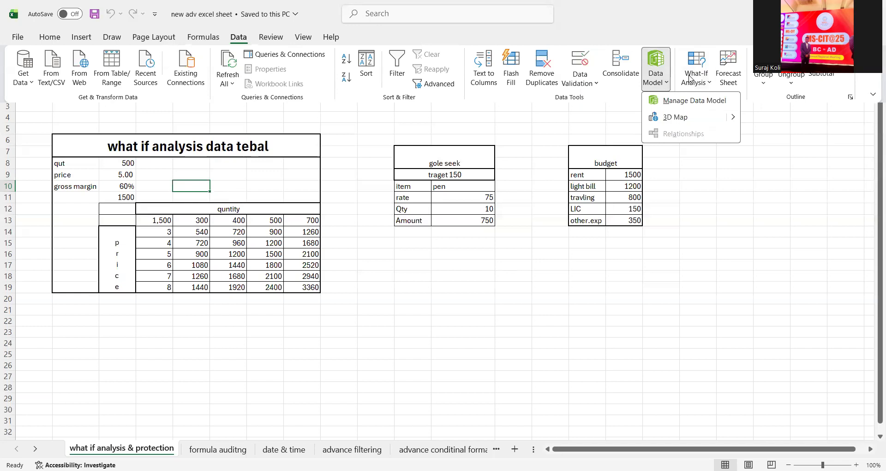
{"action": "left_click", "coordinate": [703, 86]}
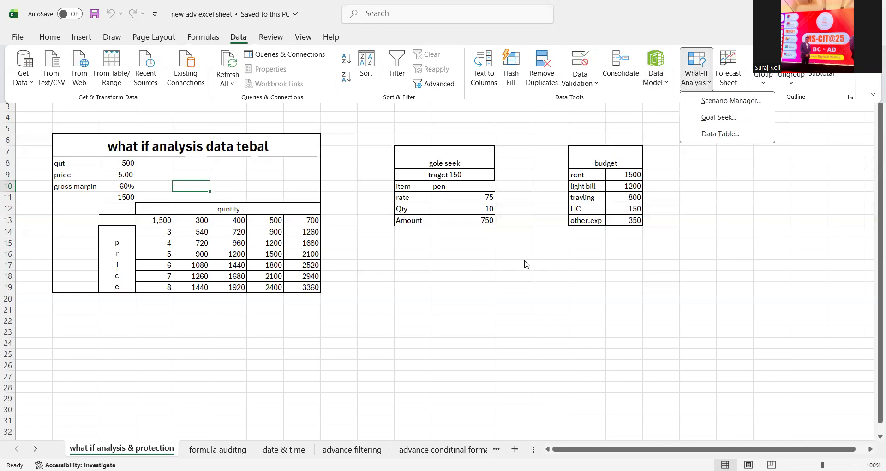
{"action": "left_click", "coordinate": [628, 239]}
{"action": "left_click_drag", "start_coordinate": [610, 163], "coordinate": [629, 223]}
{"action": "left_click", "coordinate": [549, 265]}
- Check the budget amounts: light bill 1200, travling 800, LIC 150, other.exp 350
{"action": "left_click", "coordinate": [589, 184]}
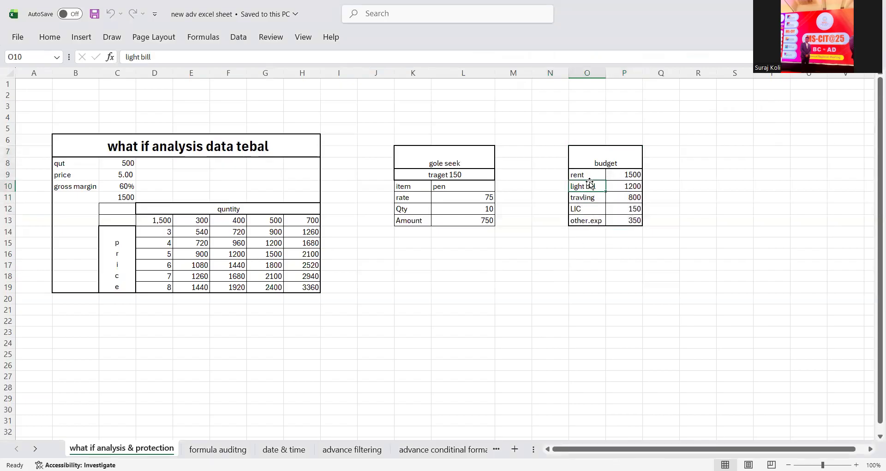
{"action": "left_click_drag", "start_coordinate": [585, 175], "coordinate": [623, 199]}
{"action": "left_click", "coordinate": [626, 186]}
{"action": "left_click", "coordinate": [621, 199]}
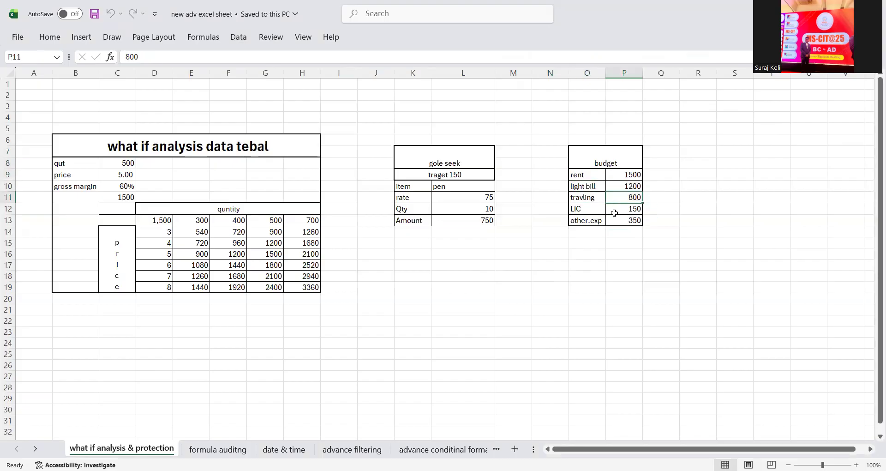
{"action": "left_click", "coordinate": [618, 212]}
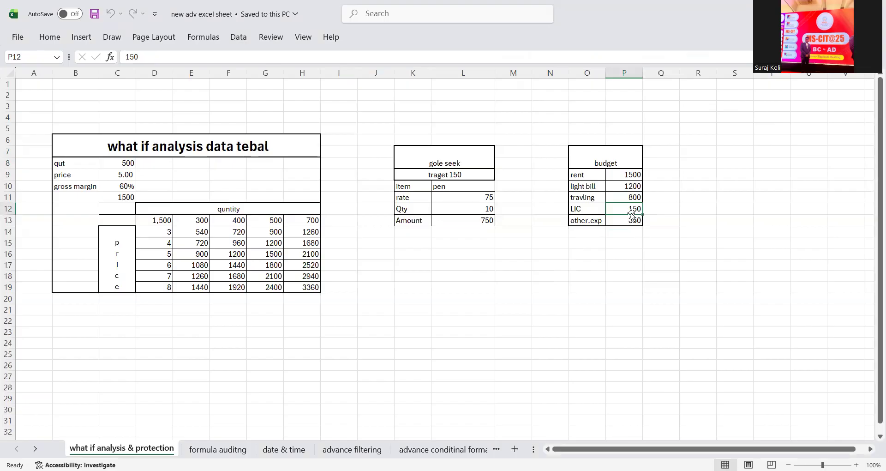
{"action": "left_click", "coordinate": [626, 221]}
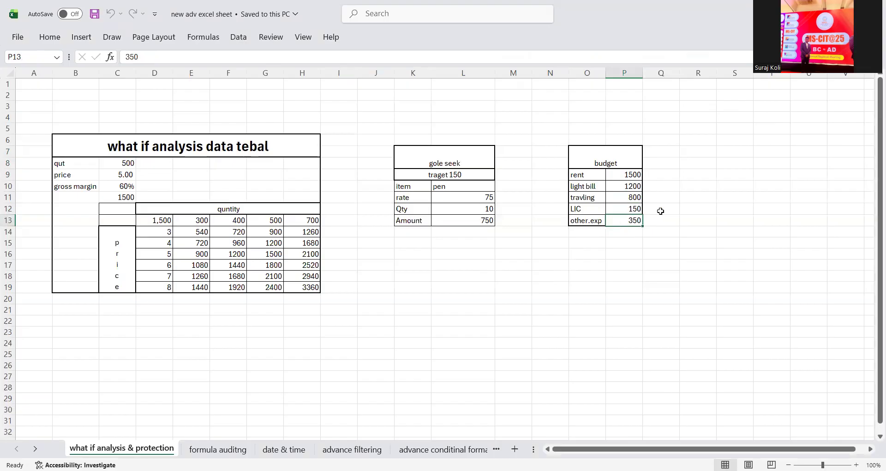
{"action": "left_click", "coordinate": [660, 211]}
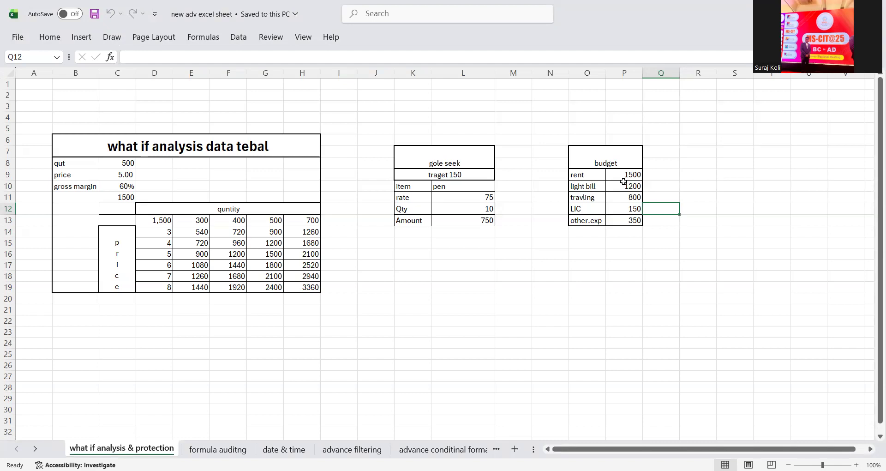
- Select the budget amounts in column P and open Scenario Manager on the jan scenario
{"action": "left_click_drag", "start_coordinate": [628, 179], "coordinate": [634, 221]}
{"action": "left_click", "coordinate": [236, 37]}
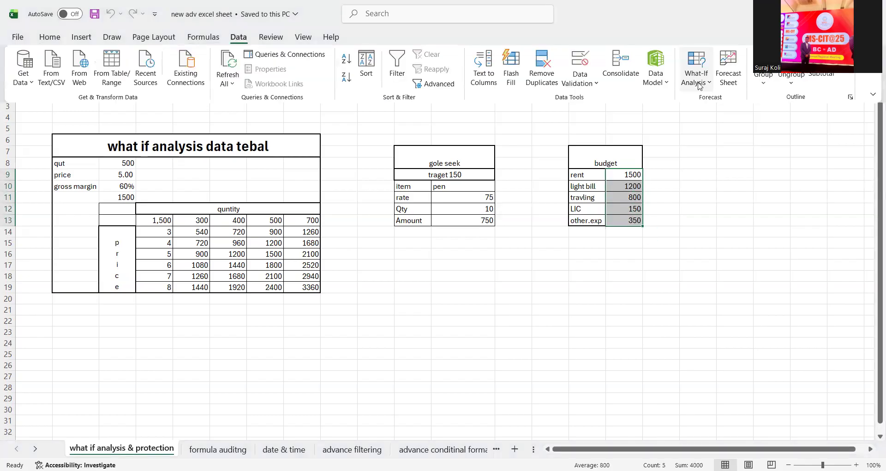
{"action": "left_click", "coordinate": [699, 86]}
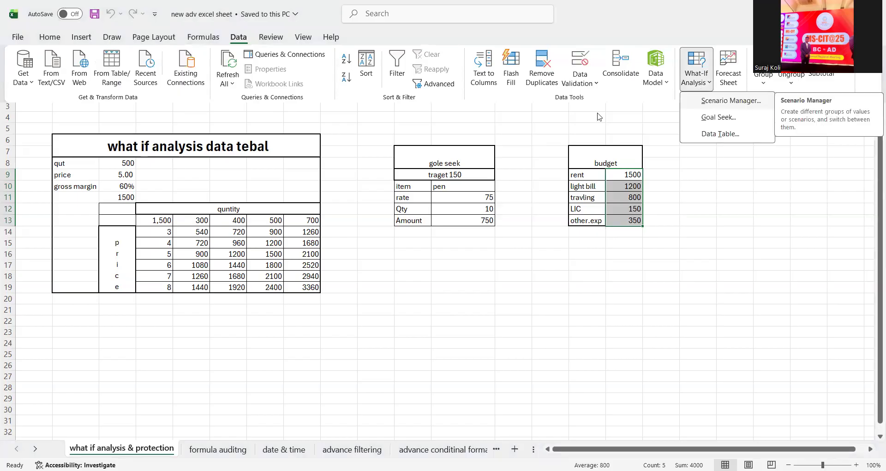
{"action": "left_click", "coordinate": [731, 100]}
{"action": "left_click", "coordinate": [540, 41]}
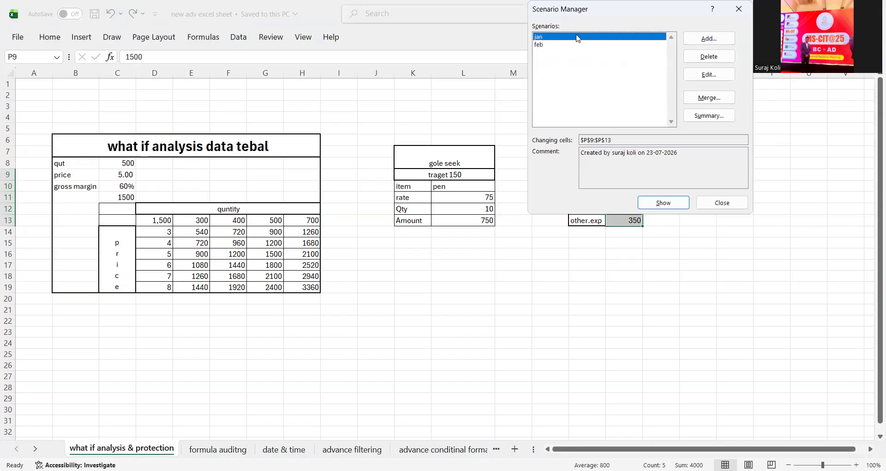
- Add a 'march' scenario with LIC 170 and other.exp 380
{"action": "left_click", "coordinate": [703, 44]}
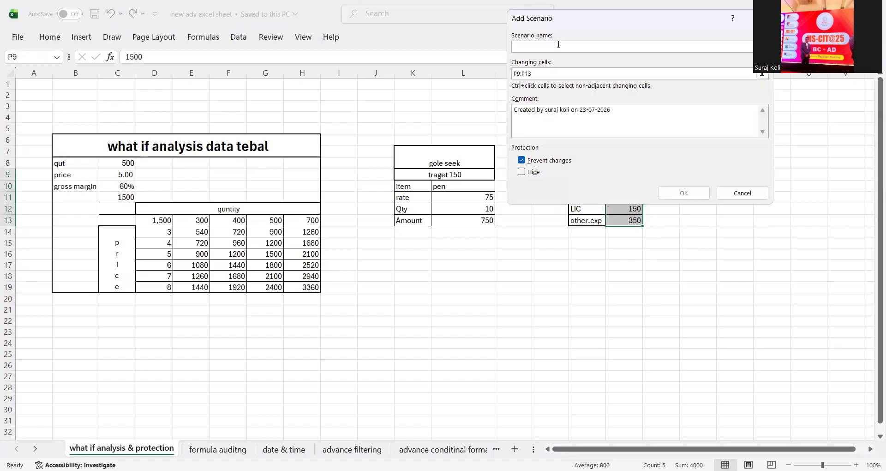
{"action": "type", "text": "march"}
{"action": "left_click", "coordinate": [692, 198]}
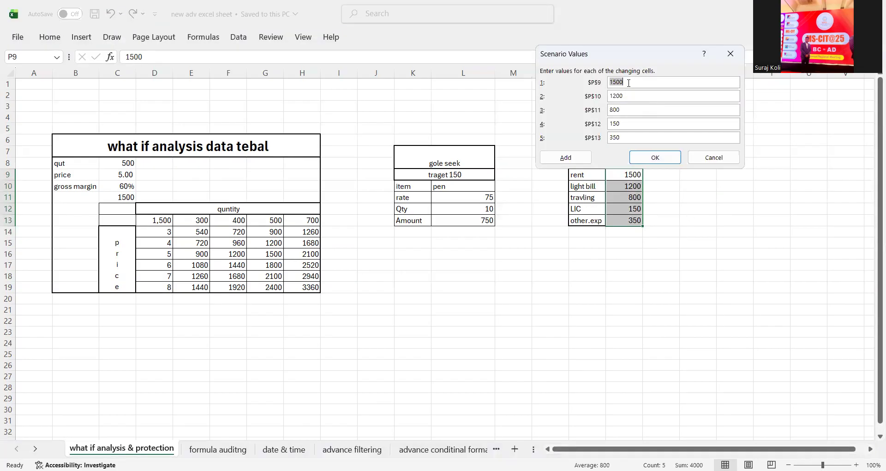
{"action": "left_click", "coordinate": [630, 124]}
{"action": "key", "text": "BackSpace"}
{"action": "key", "text": "BackSpace"}
{"action": "left_click", "coordinate": [652, 157]}
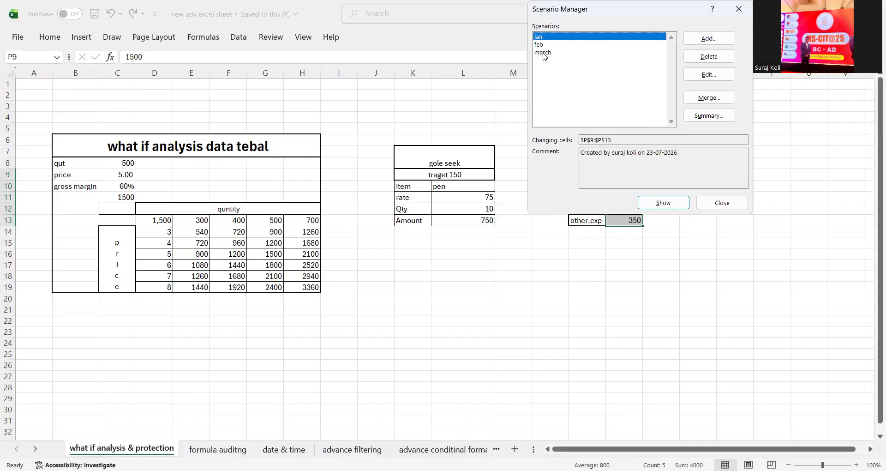
- Show the feb scenario's figures, then restore jan's and close Scenario Manager
{"action": "left_click", "coordinate": [543, 53]}
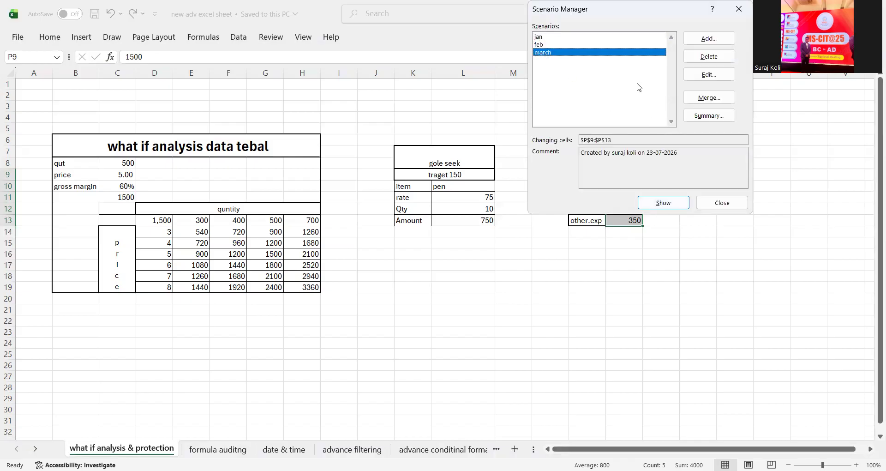
{"action": "left_click_drag", "start_coordinate": [626, 20], "coordinate": [362, 97]}
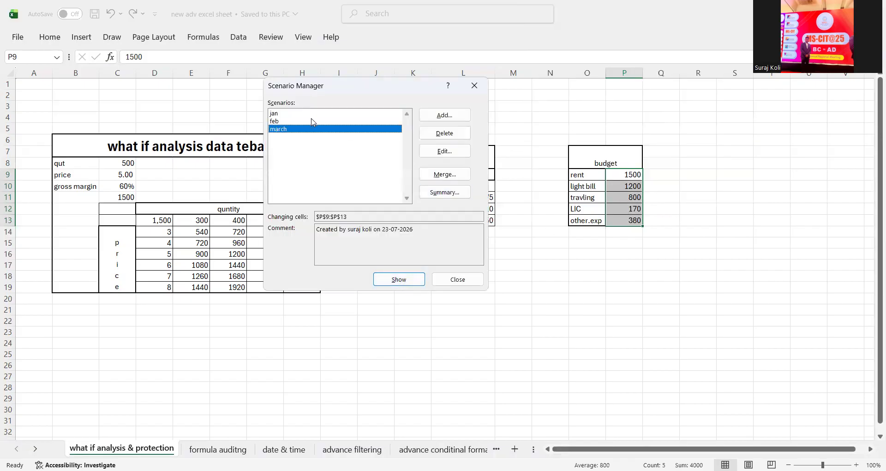
{"action": "left_click", "coordinate": [315, 120]}
{"action": "left_click", "coordinate": [399, 279]}
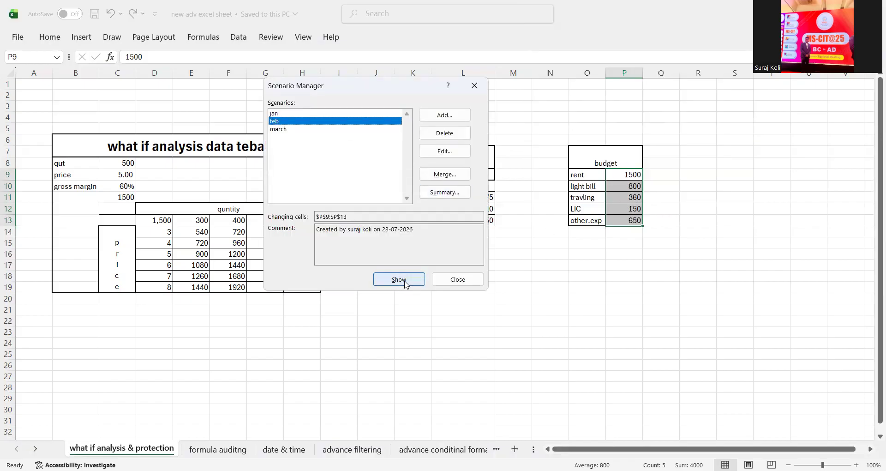
{"action": "left_click", "coordinate": [315, 114]}
{"action": "left_click", "coordinate": [398, 279]}
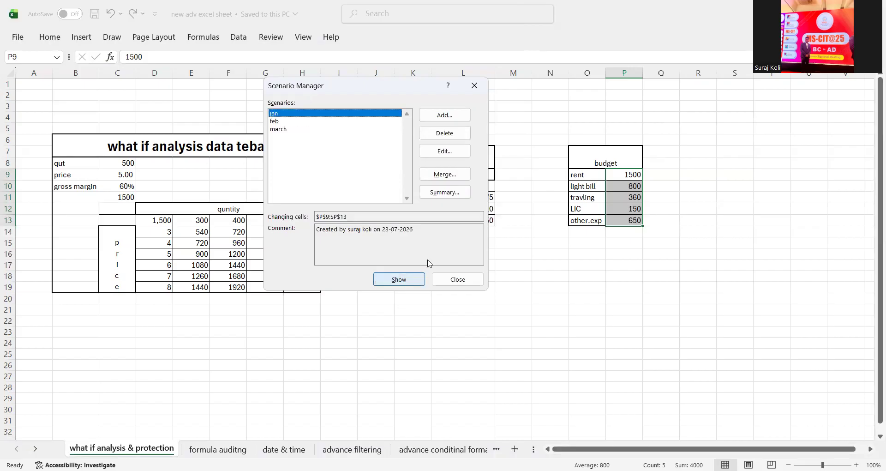
{"action": "left_click", "coordinate": [477, 94]}
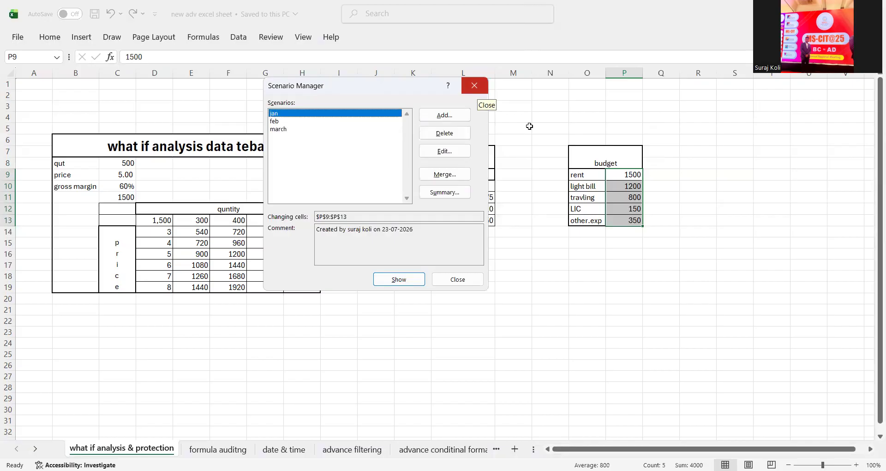
{"action": "left_click", "coordinate": [632, 106]}
- Open and dismiss the What-If Analysis options on the Data tab
{"action": "left_click", "coordinate": [210, 40]}
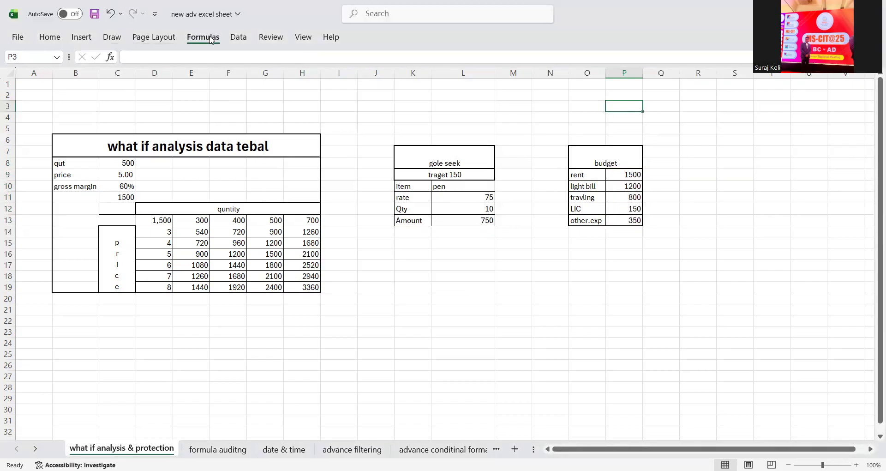
{"action": "left_click", "coordinate": [238, 37]}
{"action": "left_click", "coordinate": [695, 79]}
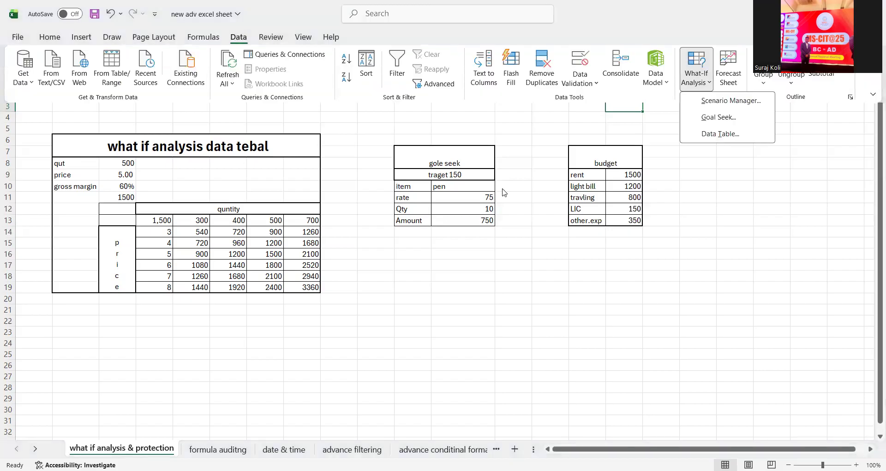
{"action": "left_click", "coordinate": [417, 192]}
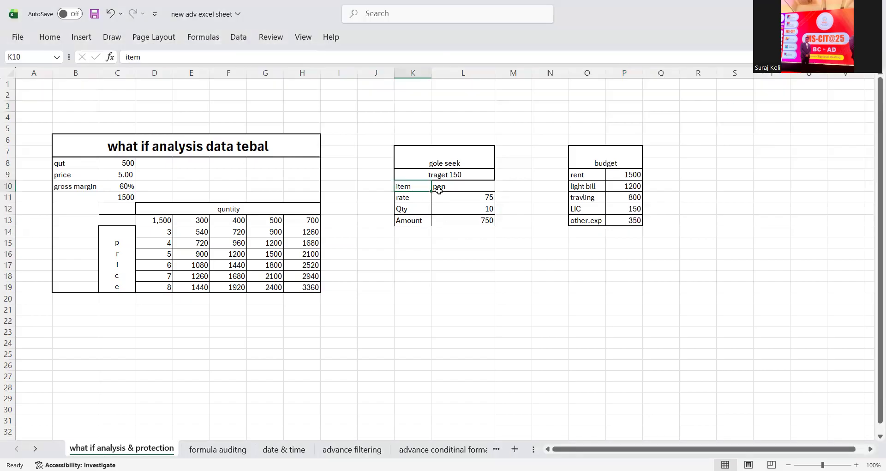
- Inspect the pen goal-seek block: rate 75, Qty 10, Amount 750, target 150
{"action": "left_click", "coordinate": [448, 187]}
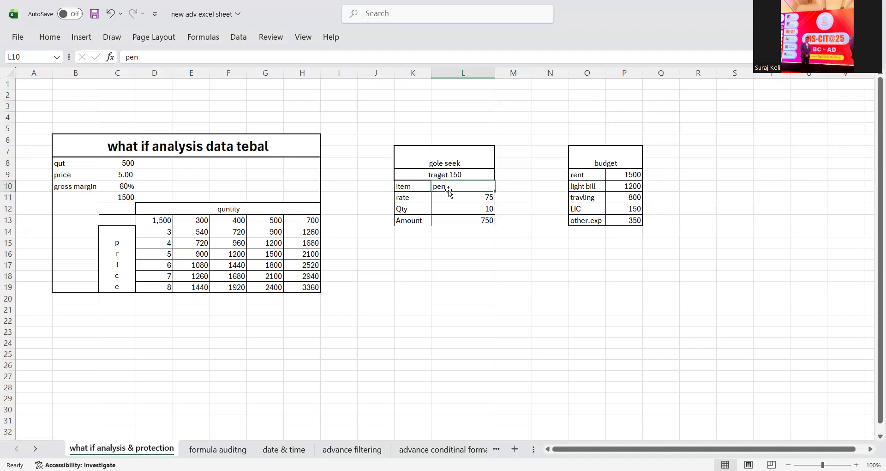
{"action": "left_click", "coordinate": [456, 176]}
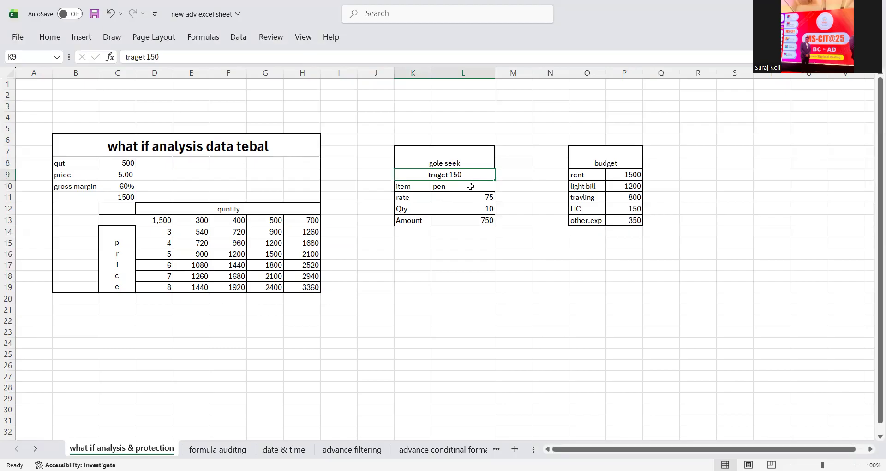
{"action": "left_click", "coordinate": [412, 199]}
{"action": "left_click", "coordinate": [471, 198]}
{"action": "left_click", "coordinate": [401, 215]}
{"action": "left_click", "coordinate": [472, 207]}
{"action": "left_click", "coordinate": [423, 209]}
{"action": "left_click", "coordinate": [457, 209]}
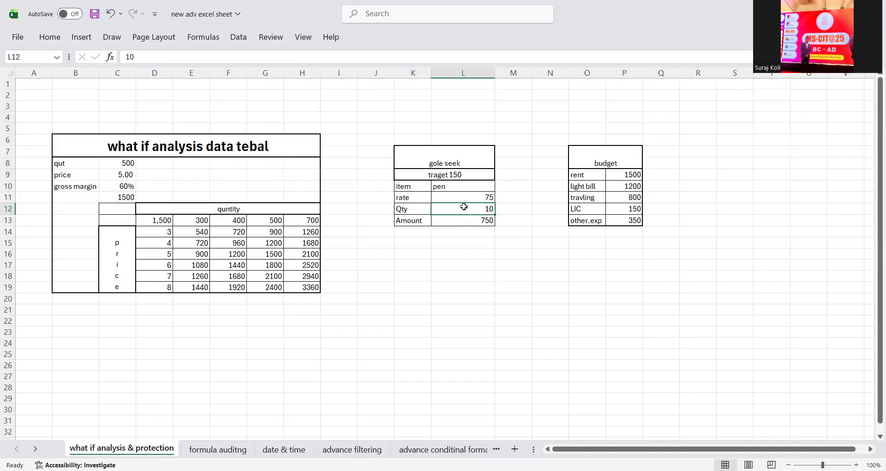
{"action": "left_click_drag", "start_coordinate": [417, 220], "coordinate": [478, 222]}
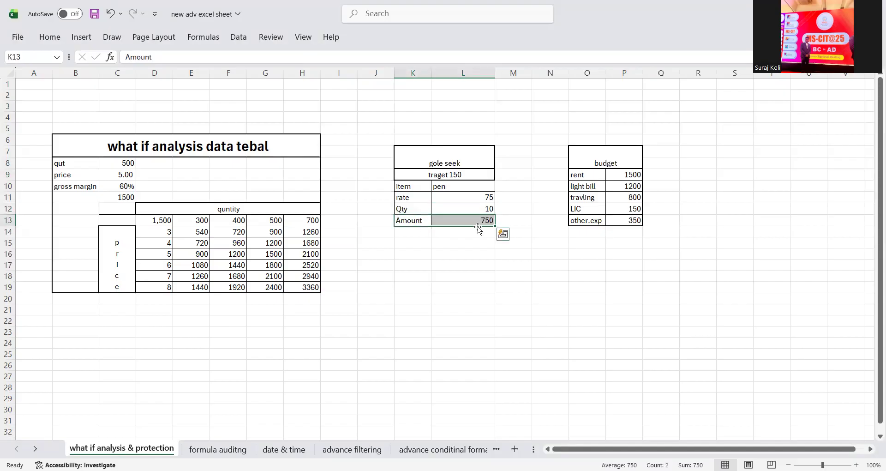
{"action": "left_click", "coordinate": [468, 172]}
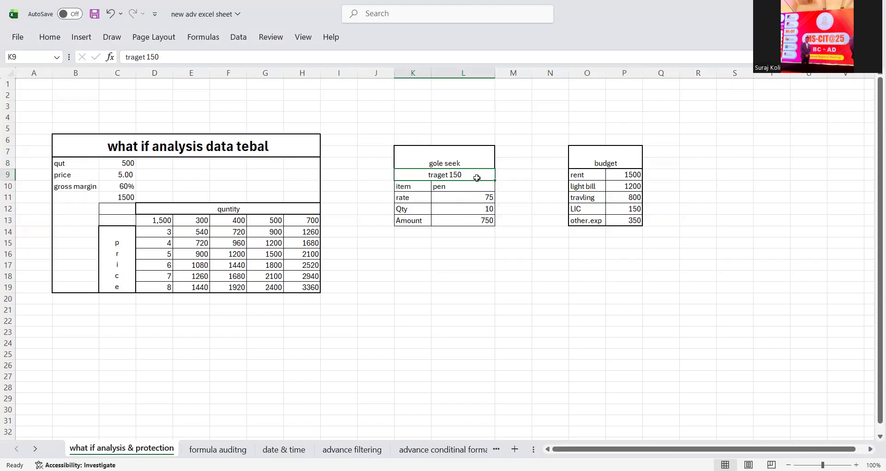
- Select the Amount formula cell L13 and bring up What-If Analysis
{"action": "left_click", "coordinate": [467, 223]}
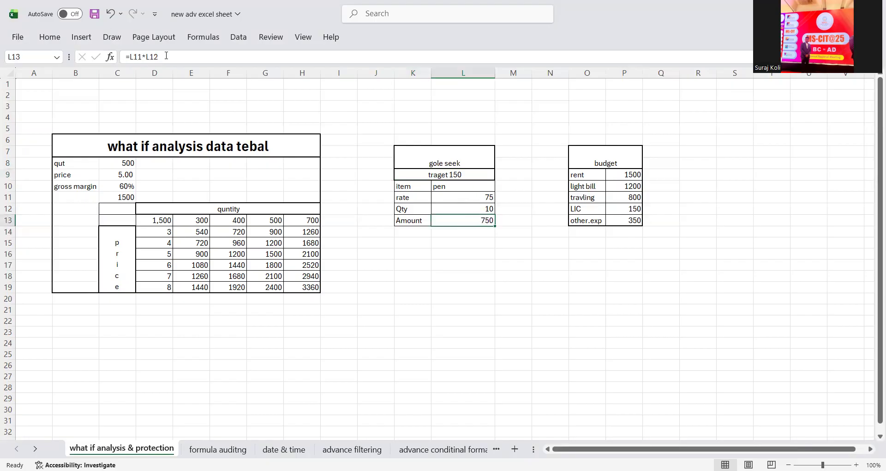
{"action": "left_click", "coordinate": [200, 42]}
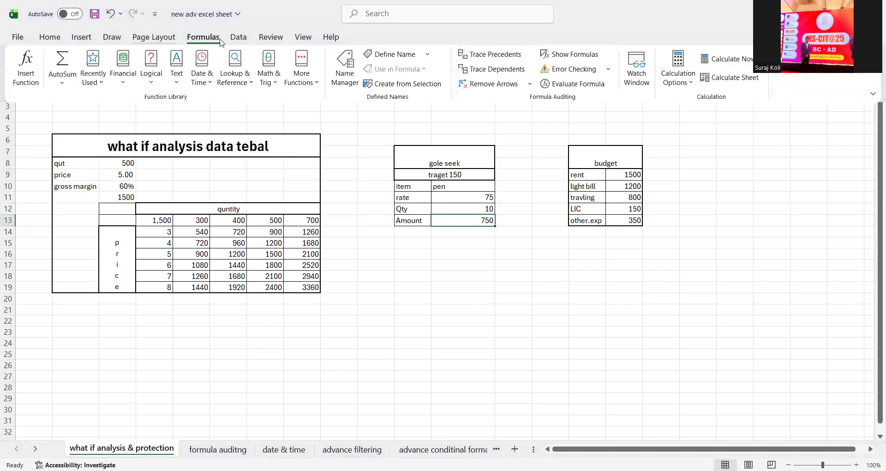
{"action": "left_click", "coordinate": [236, 37]}
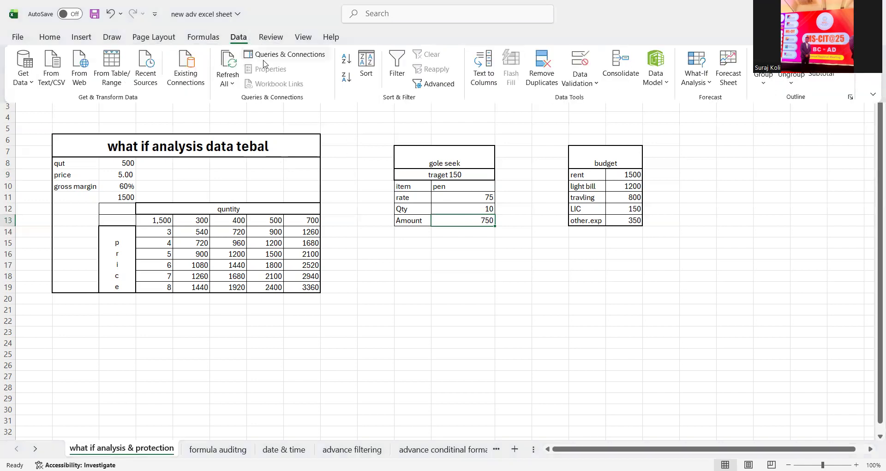
{"action": "left_click", "coordinate": [704, 82]}
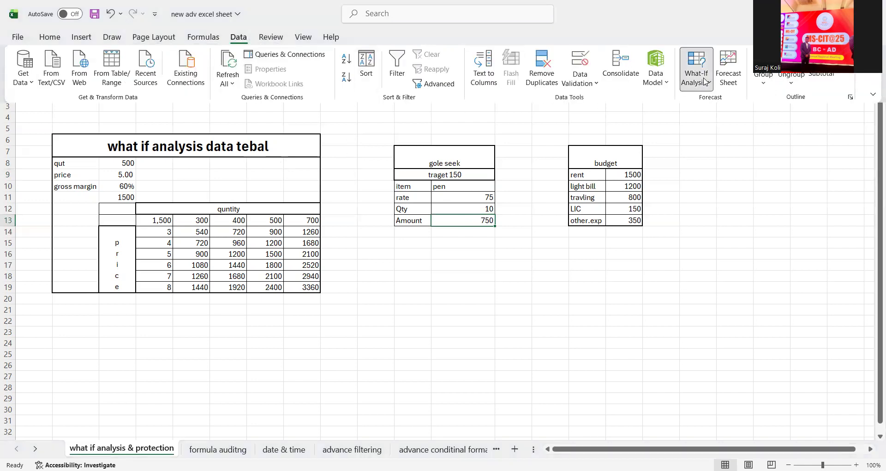
- Goal Seek L13 to 150 by changing rate cell $L$11, then dismiss the result
{"action": "left_click", "coordinate": [713, 122]}
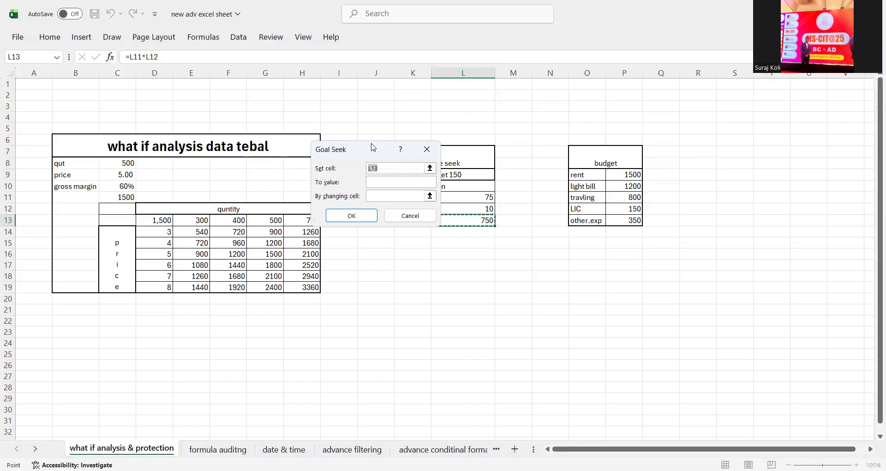
{"action": "left_click", "coordinate": [283, 233]}
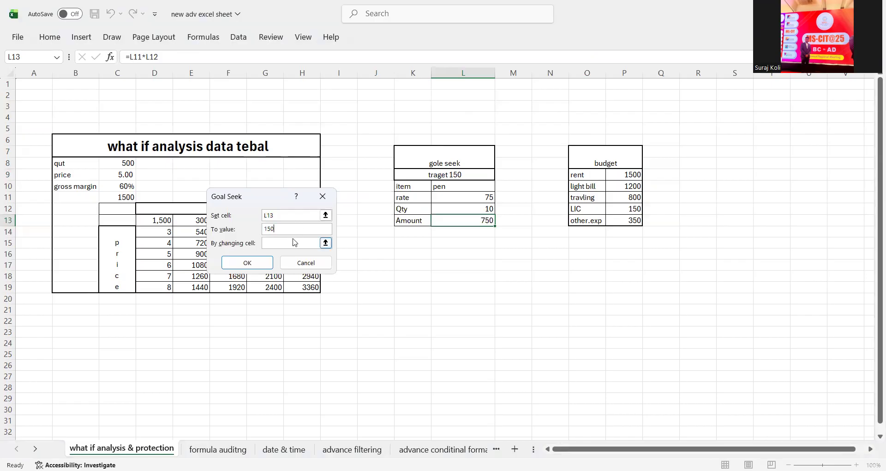
{"action": "left_click", "coordinate": [292, 243]}
{"action": "left_click", "coordinate": [326, 244]}
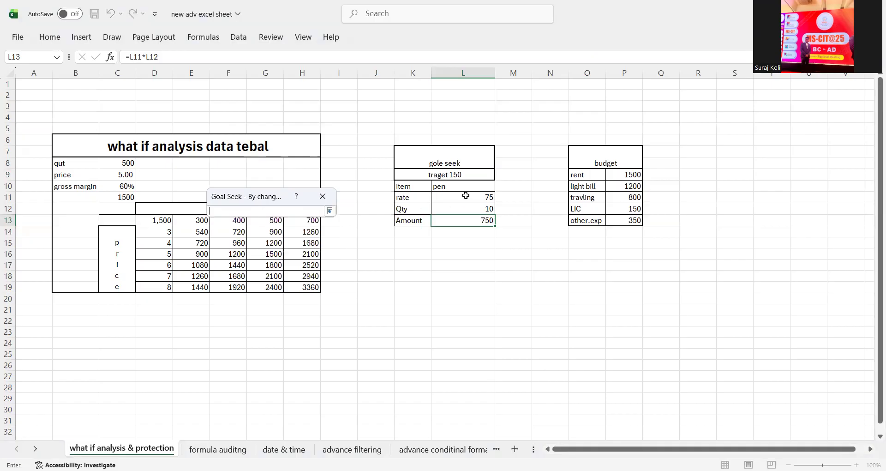
{"action": "left_click", "coordinate": [459, 197]}
{"action": "left_click", "coordinate": [330, 210]}
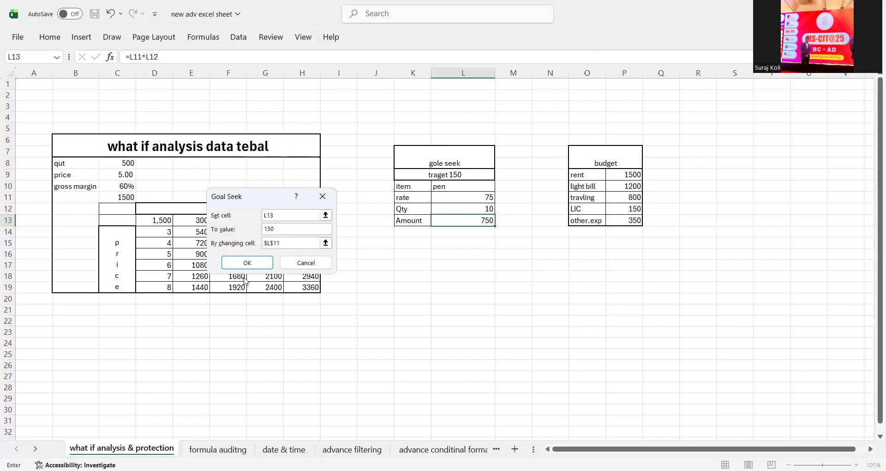
{"action": "left_click", "coordinate": [254, 266]}
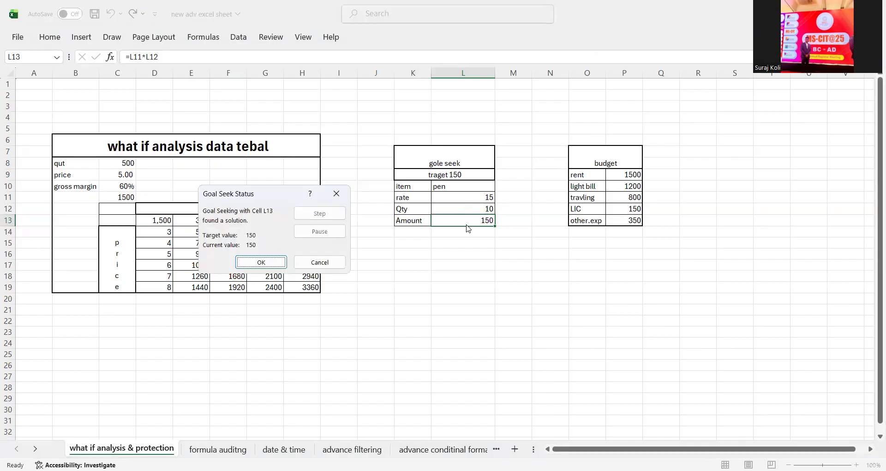
{"action": "left_click", "coordinate": [336, 193]}
- Inspect the data table inputs: qut 500, price, 60% margin, and formulas in C11 and D13
{"action": "left_click_drag", "start_coordinate": [173, 140], "coordinate": [187, 263]}
{"action": "left_click", "coordinate": [314, 197]}
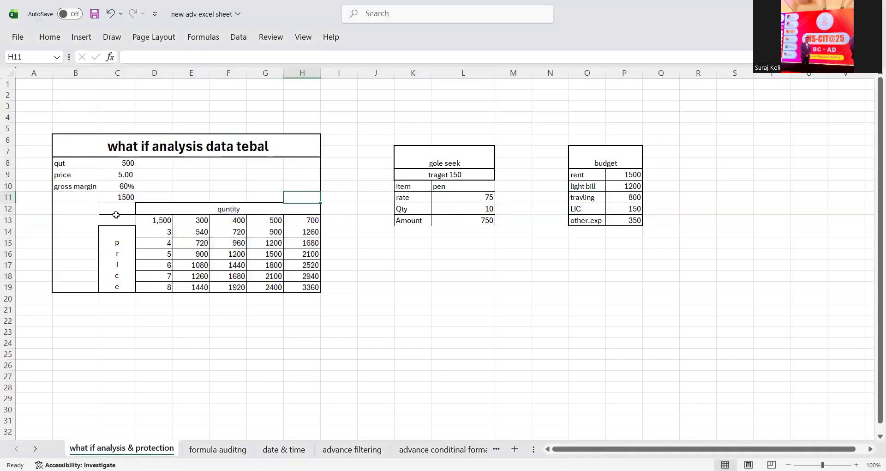
{"action": "left_click", "coordinate": [82, 166]}
{"action": "left_click", "coordinate": [117, 163]}
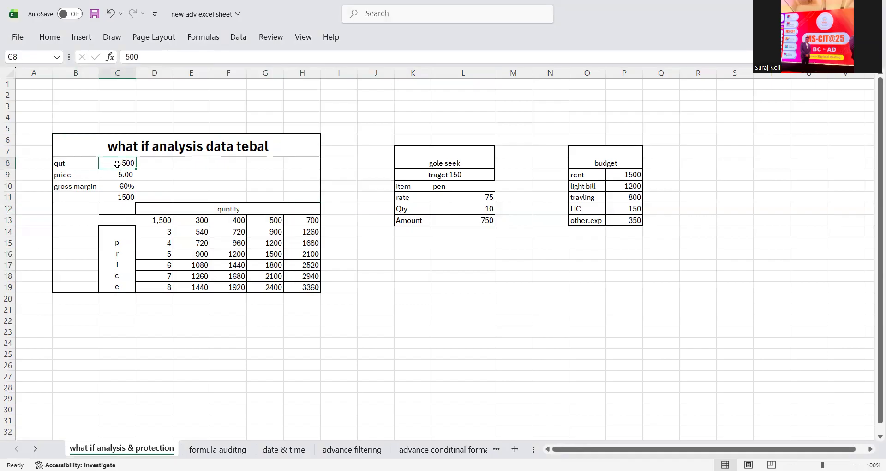
{"action": "left_click", "coordinate": [129, 176]}
{"action": "left_click", "coordinate": [131, 187]}
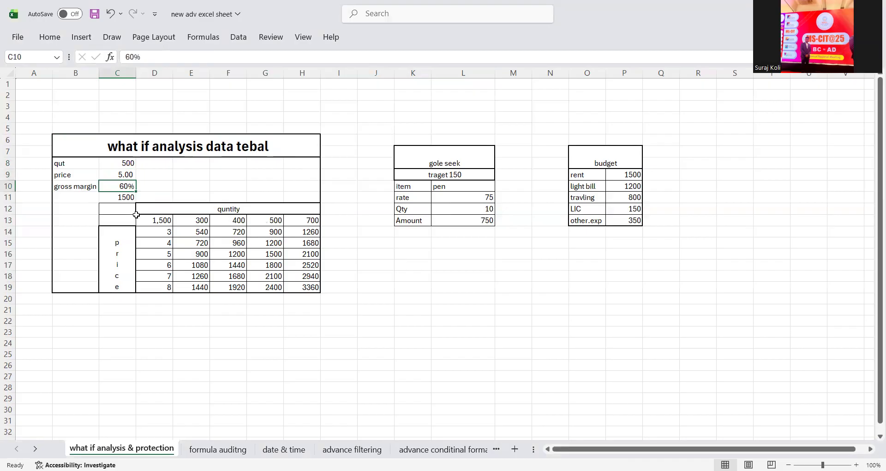
{"action": "left_click", "coordinate": [123, 196]}
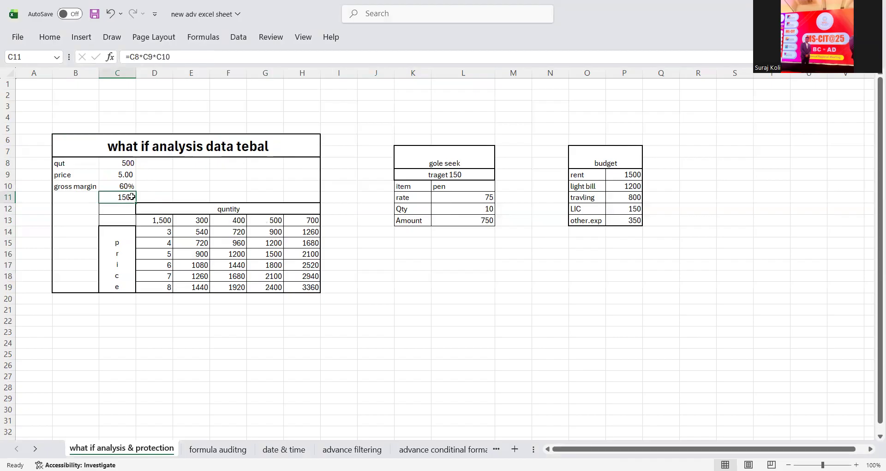
{"action": "left_click", "coordinate": [167, 221]}
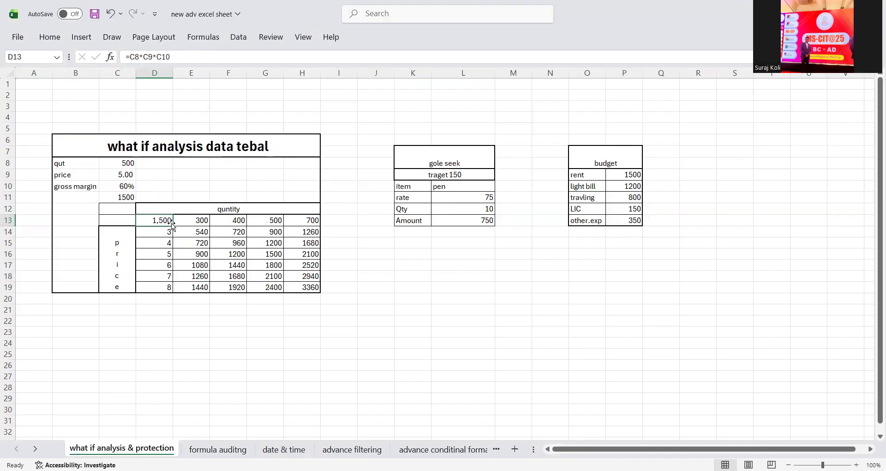
- Check the quantity headings 300–700 and the price values 3–8
{"action": "left_click", "coordinate": [186, 222]}
{"action": "left_click", "coordinate": [162, 235]}
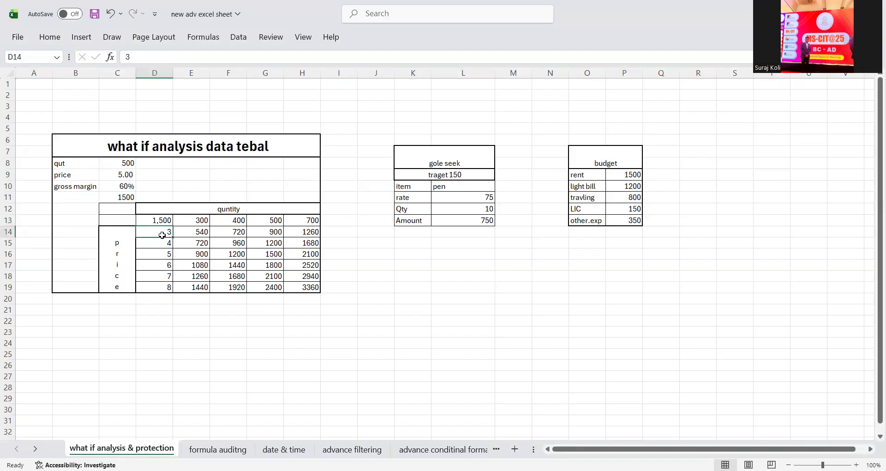
{"action": "left_click", "coordinate": [227, 221]}
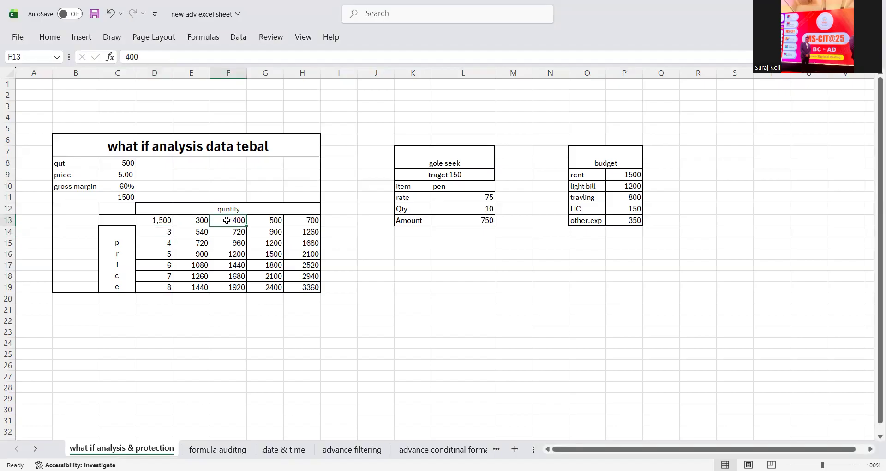
{"action": "left_click", "coordinate": [159, 243]}
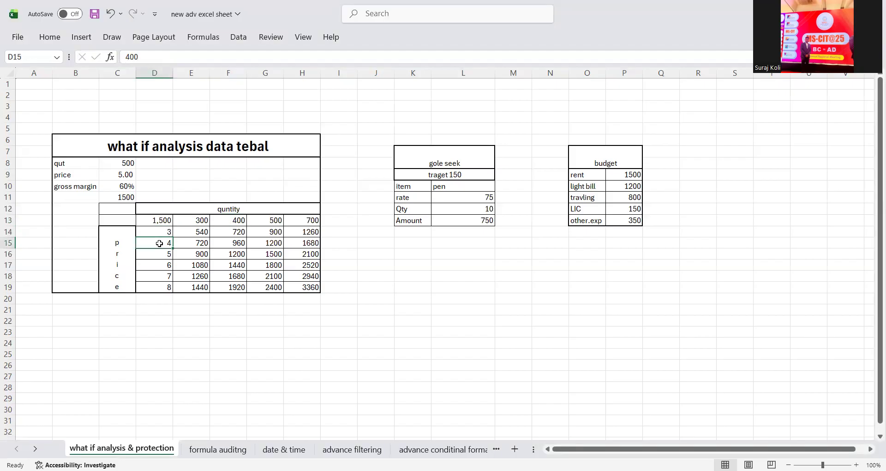
{"action": "left_click", "coordinate": [257, 220]}
{"action": "left_click", "coordinate": [156, 253]}
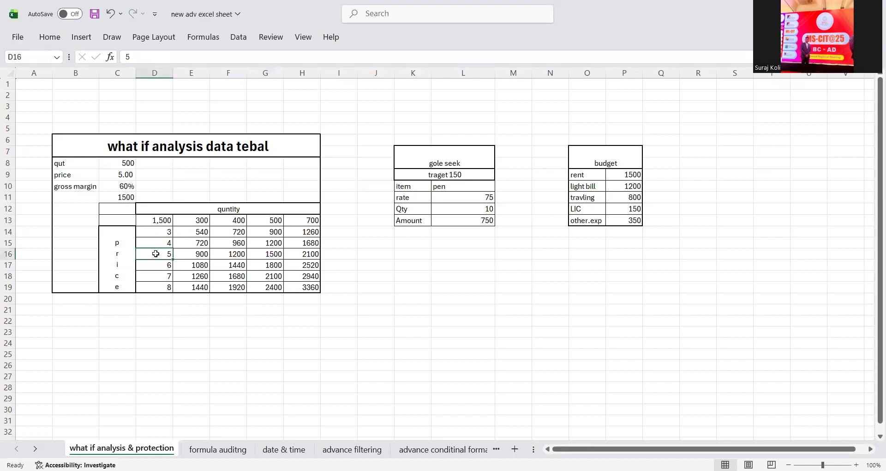
{"action": "left_click", "coordinate": [300, 220]}
{"action": "left_click", "coordinate": [167, 268]}
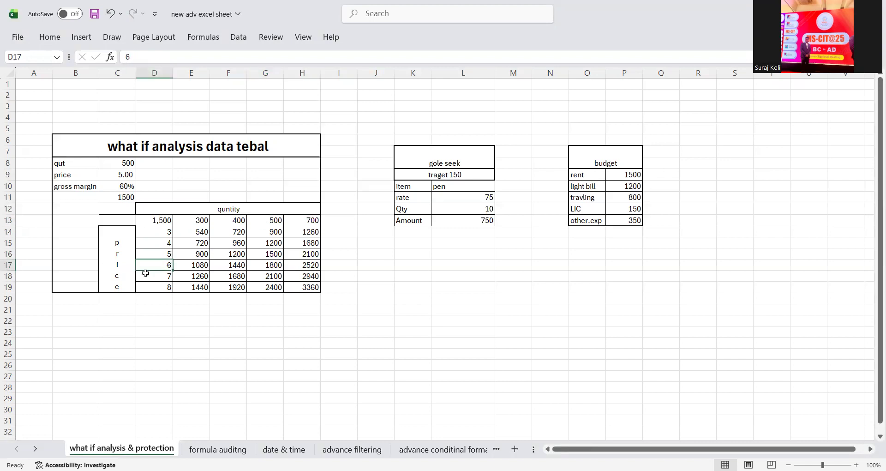
{"action": "left_click_drag", "start_coordinate": [164, 235], "coordinate": [161, 288]}
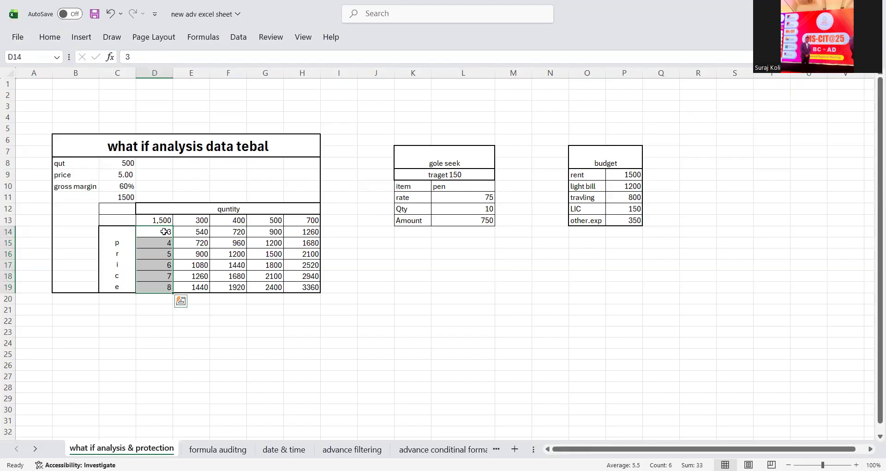
- Delete the data table results in E14:H19, then select the corner cell D13
{"action": "left_click_drag", "start_coordinate": [183, 232], "coordinate": [194, 277]}
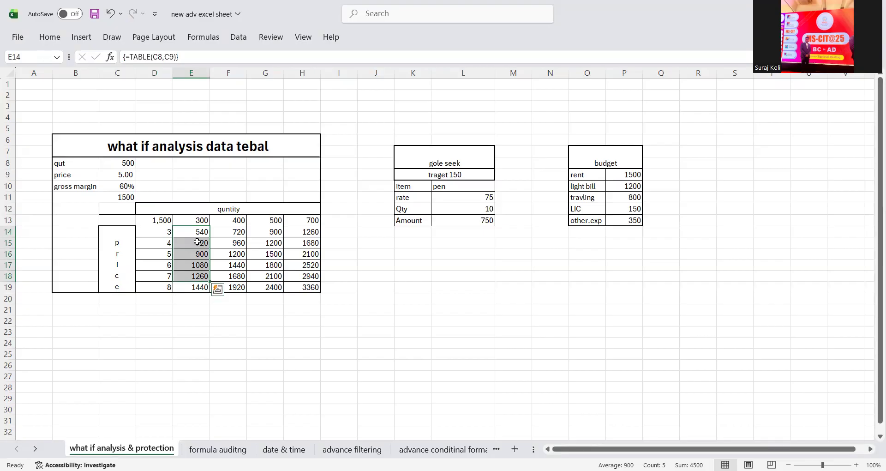
{"action": "left_click_drag", "start_coordinate": [197, 236], "coordinate": [305, 280]}
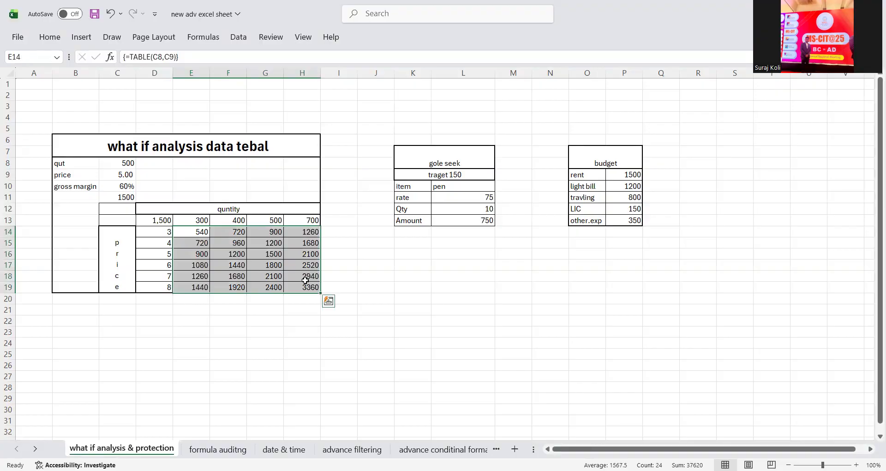
{"action": "key", "text": "Delete"}
{"action": "left_click", "coordinate": [168, 231]}
{"action": "left_click_drag", "start_coordinate": [160, 220], "coordinate": [302, 281]}
{"action": "left_click", "coordinate": [223, 230]}
- Re-enter =C8*C9*C10 in D13 (showing 1,500) and select the D13:H19 table range
{"action": "left_click", "coordinate": [164, 223]}
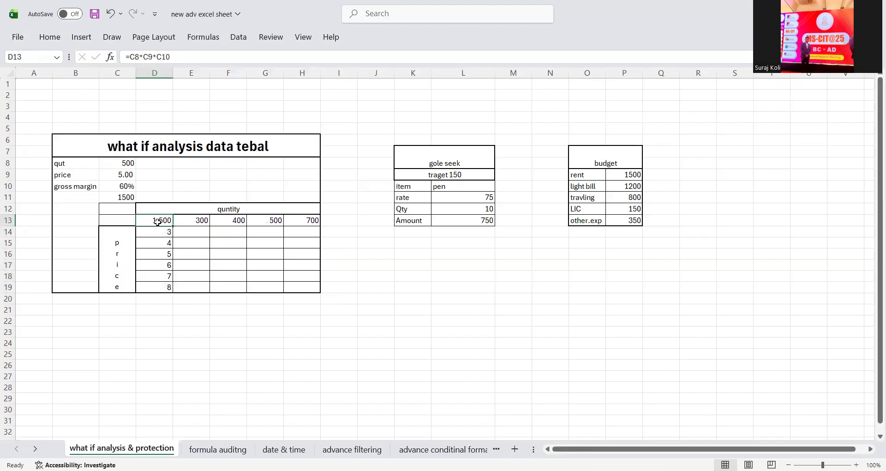
{"action": "key", "text": "Delete"}
{"action": "type", "text": "="}
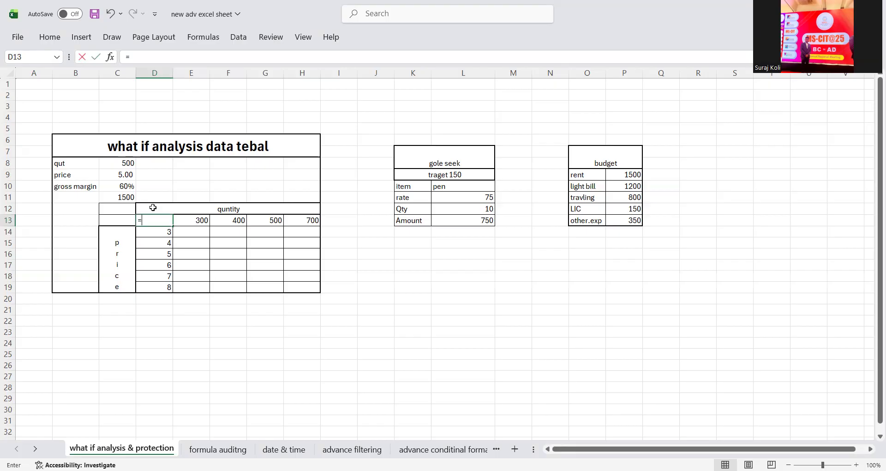
{"action": "left_click", "coordinate": [130, 162]}
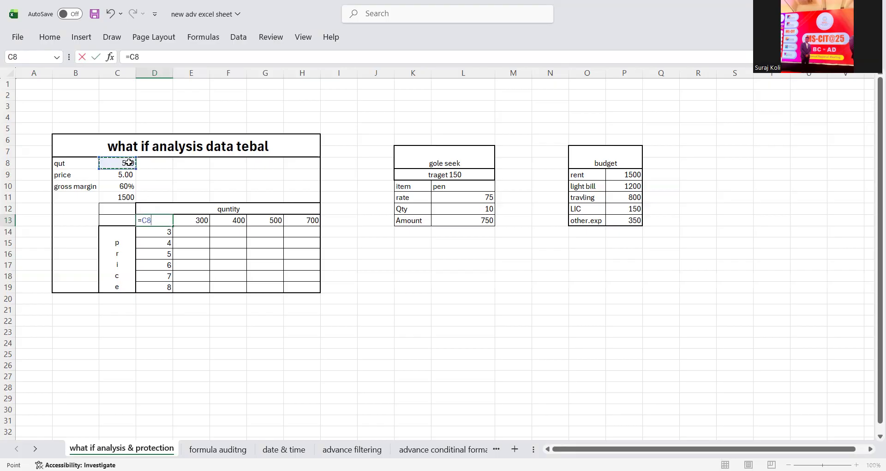
{"action": "type", "text": "*"}
{"action": "left_click", "coordinate": [120, 173]}
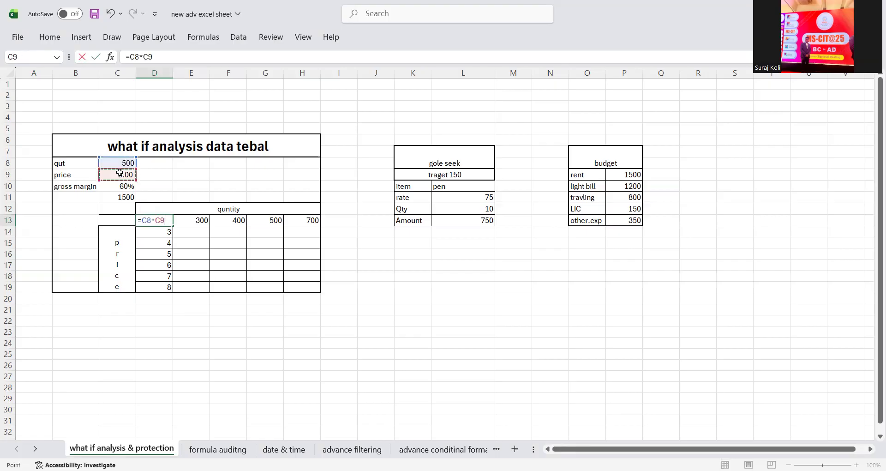
{"action": "type", "text": "*"}
{"action": "left_click", "coordinate": [122, 186]}
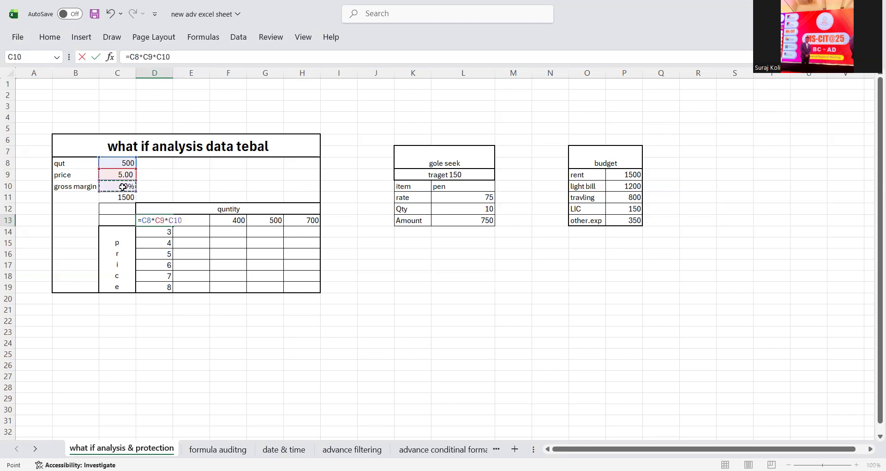
{"action": "key", "text": "Return"}
{"action": "left_click", "coordinate": [154, 222]}
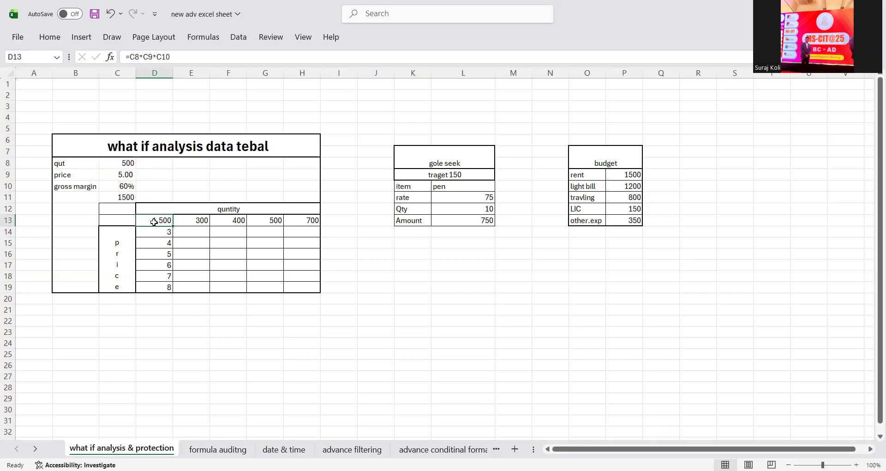
{"action": "left_click", "coordinate": [181, 231]}
{"action": "mouse_move", "coordinate": [164, 219]}
{"action": "left_mouse_down"}
{"action": "mouse_move", "coordinate": [231, 281]}
{"action": "mouse_move", "coordinate": [311, 277]}
{"action": "mouse_move", "coordinate": [311, 285]}
{"action": "left_mouse_up"}
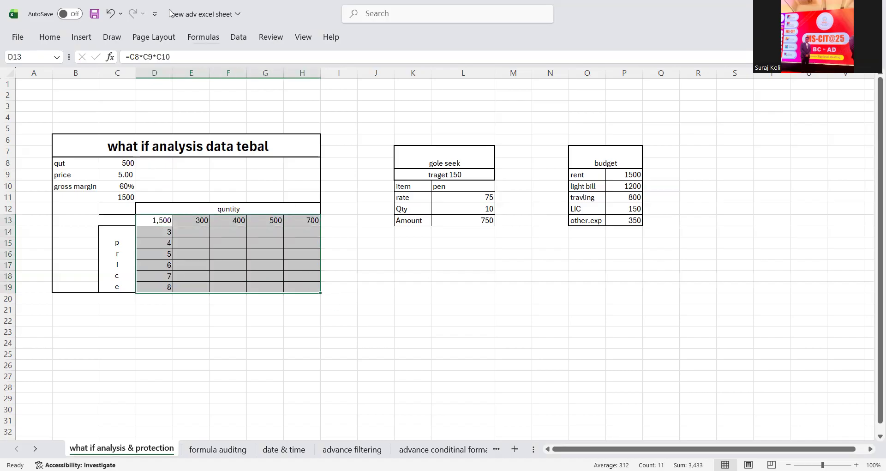
- Create a Data Table with row input C8 and column input C9
{"action": "left_click", "coordinate": [241, 39]}
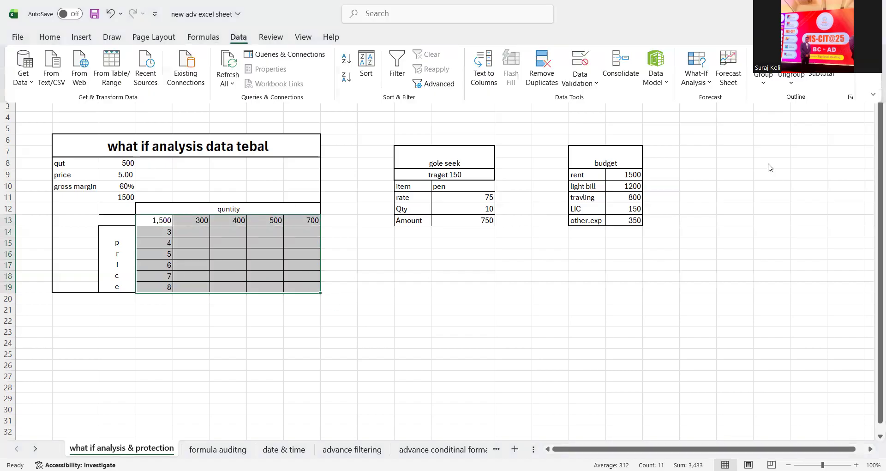
{"action": "left_click", "coordinate": [693, 79]}
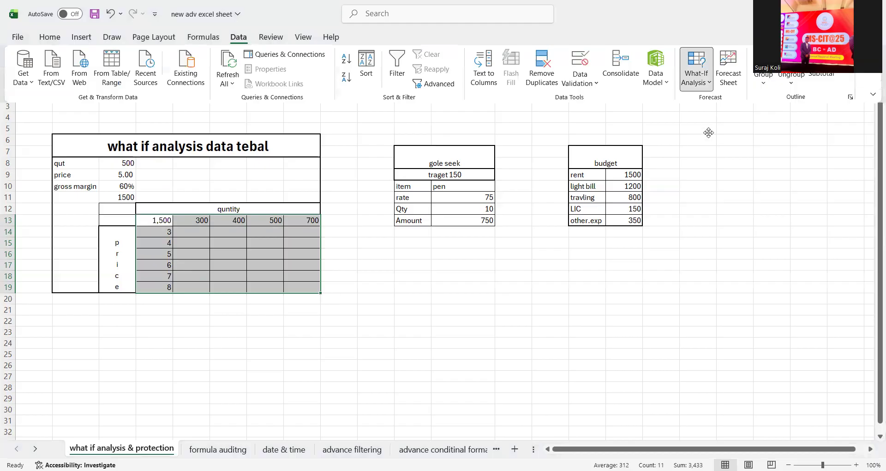
{"action": "left_click", "coordinate": [692, 133]}
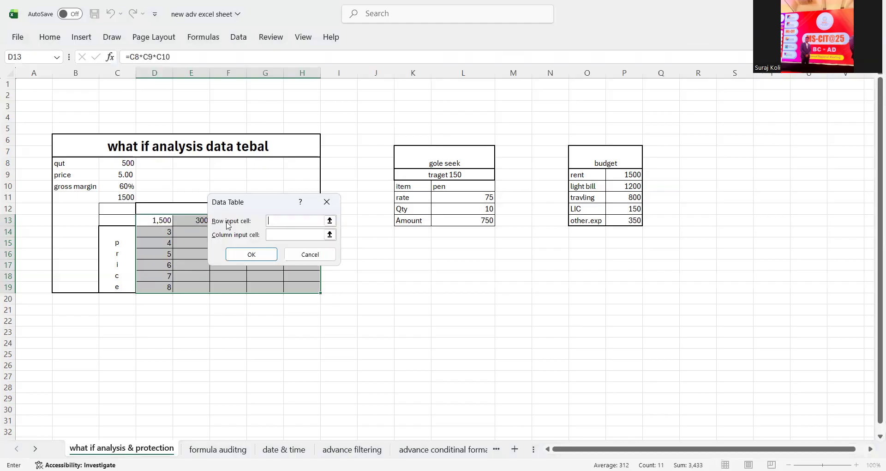
{"action": "left_click", "coordinate": [121, 166]}
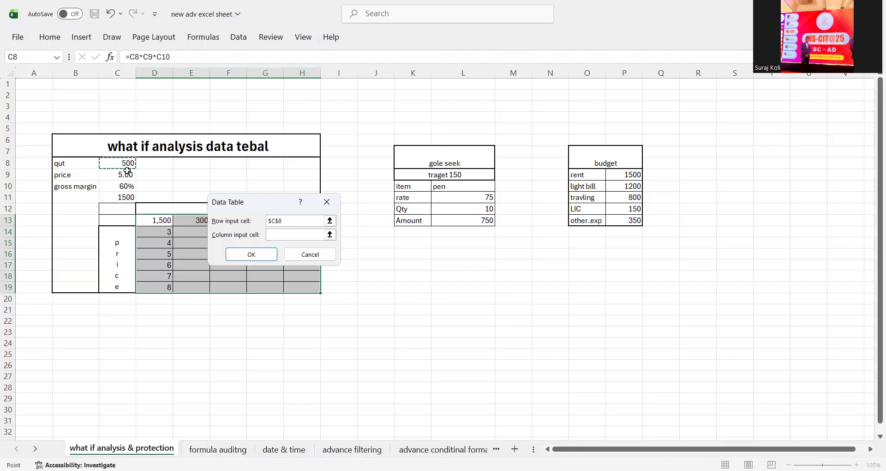
{"action": "left_click", "coordinate": [283, 236]}
{"action": "left_click", "coordinate": [129, 175]}
{"action": "left_click", "coordinate": [252, 254]}
- Inspect the filled grid's {=TABLE(C8,C9)} formulas in E14 and F15
{"action": "left_click", "coordinate": [177, 237]}
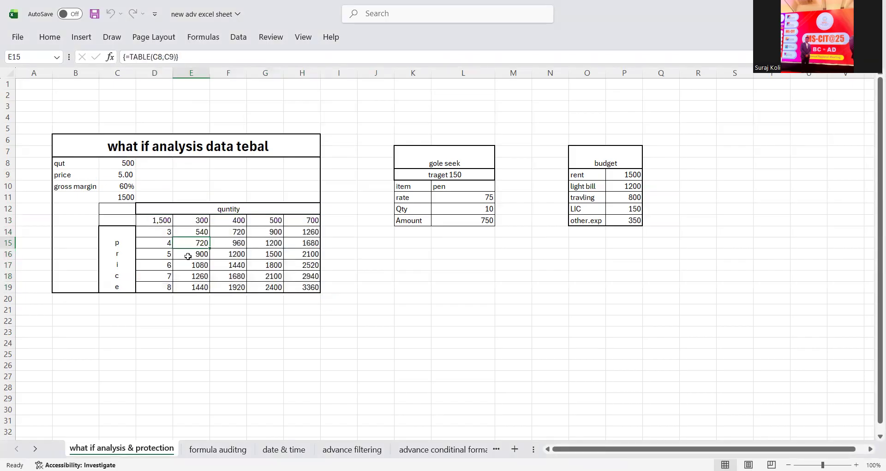
{"action": "left_click", "coordinate": [195, 220]}
{"action": "left_click_drag", "start_coordinate": [196, 220], "coordinate": [165, 234]}
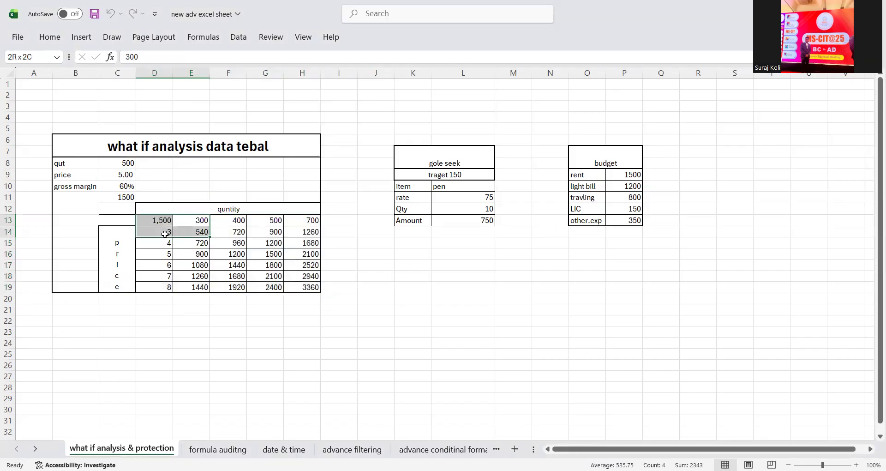
{"action": "left_click", "coordinate": [198, 232]}
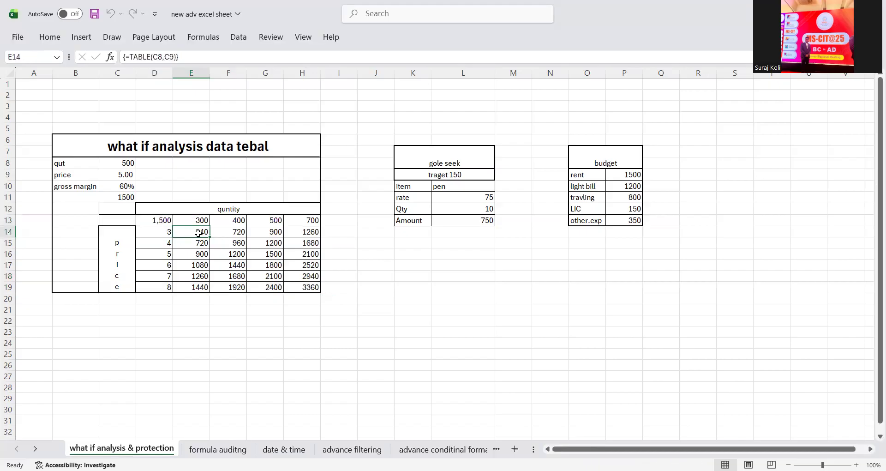
{"action": "left_click_drag", "start_coordinate": [238, 220], "coordinate": [164, 234]}
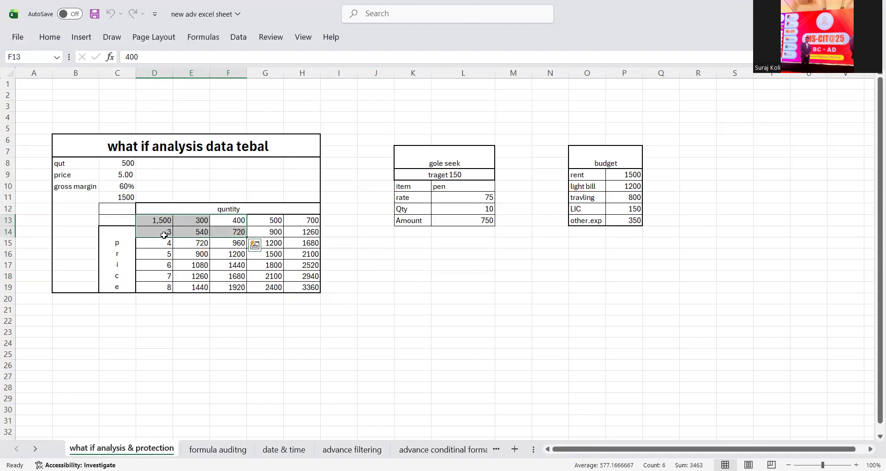
{"action": "left_click_drag", "start_coordinate": [237, 221], "coordinate": [173, 245]}
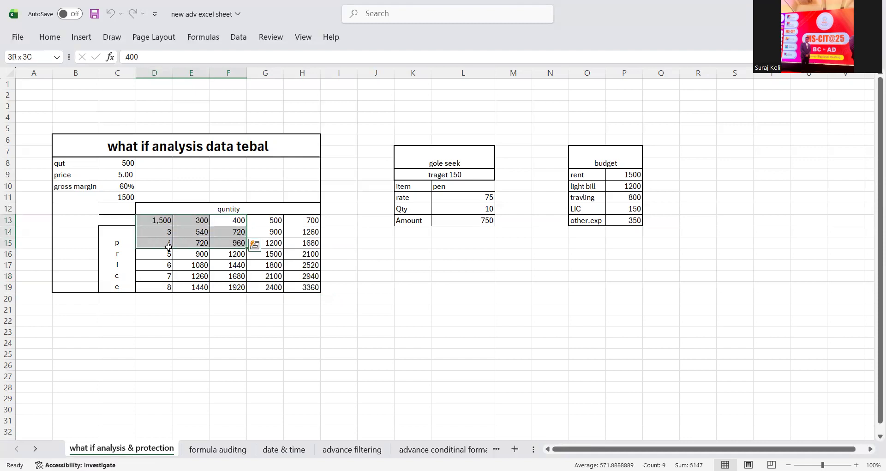
{"action": "left_click", "coordinate": [239, 244]}
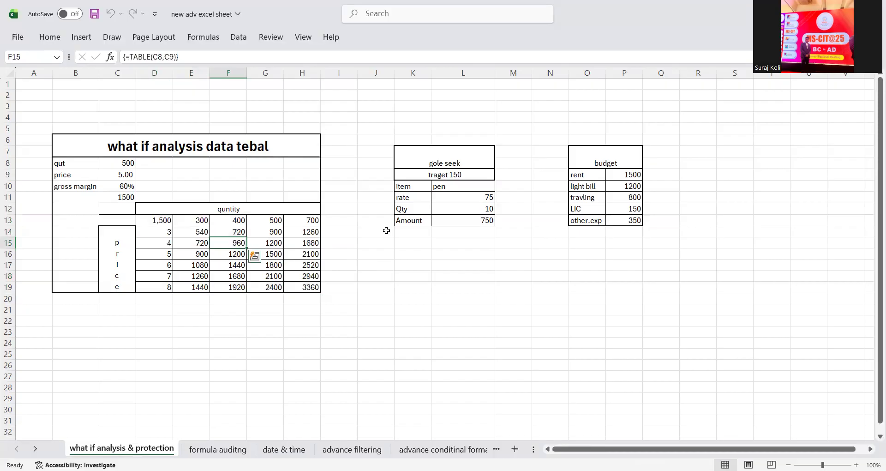
{"action": "left_click", "coordinate": [418, 278]}
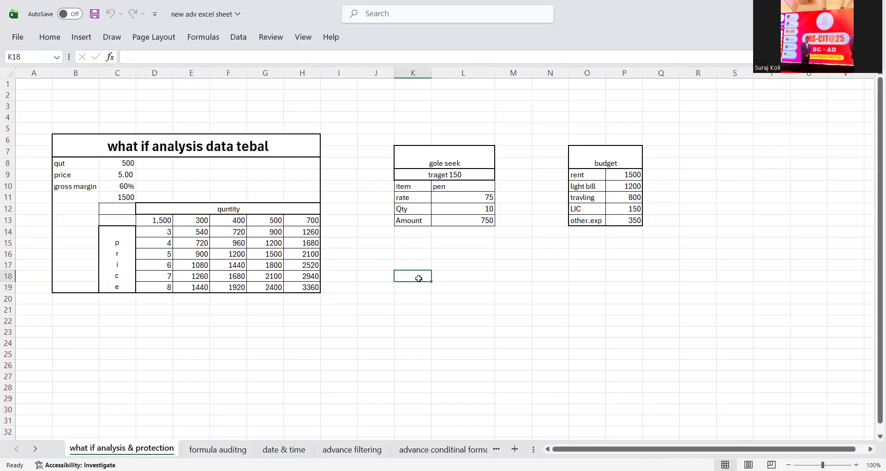
- On the formula auditng sheet, enter 99, 46, 86, 32, 59 and 79 into C13:C18
{"action": "left_click", "coordinate": [212, 449]}
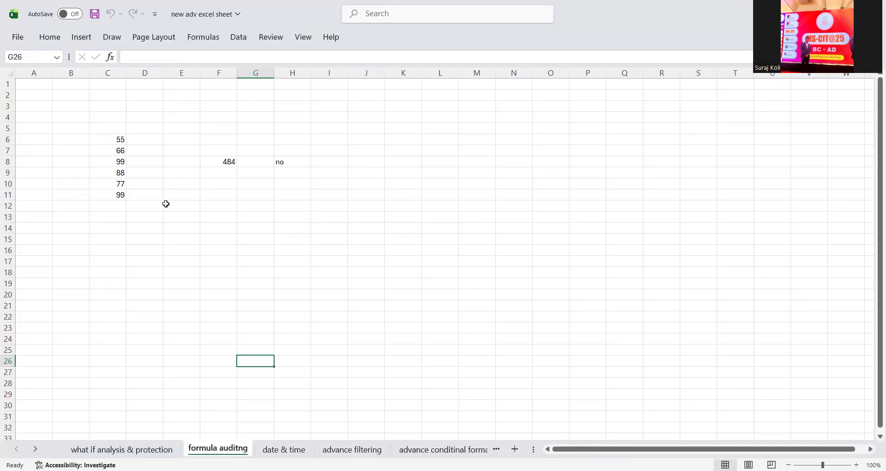
{"action": "left_click", "coordinate": [115, 218]}
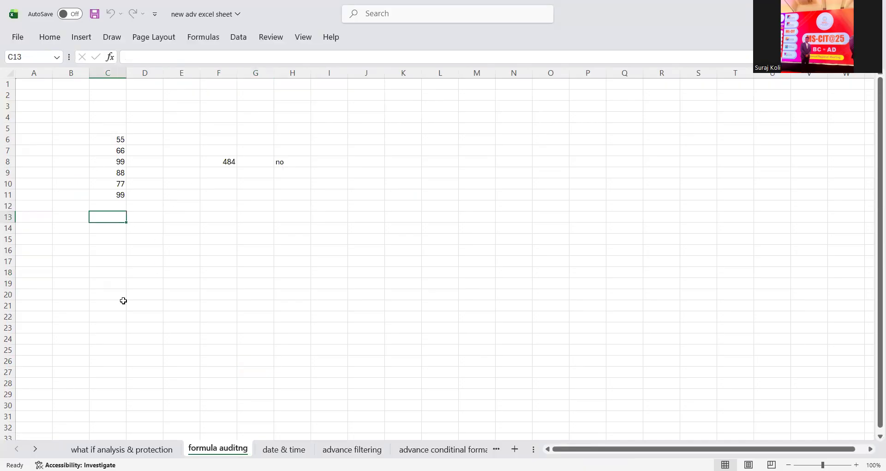
{"action": "type", "text": "99"}
{"action": "key", "text": "Return"}
{"action": "type", "text": "46"}
{"action": "key", "text": "Return"}
{"action": "type", "text": "86"}
{"action": "key", "text": "Return"}
{"action": "type", "text": "32"}
{"action": "key", "text": "Return"}
{"action": "type", "text": "59"}
{"action": "key", "text": "Return"}
{"action": "type", "text": "79"}
{"action": "key", "text": "Return"}
- Total the values in F15 with =C13+C14+C15+C16+C17+C18, giving 401
{"action": "left_click", "coordinate": [221, 249]}
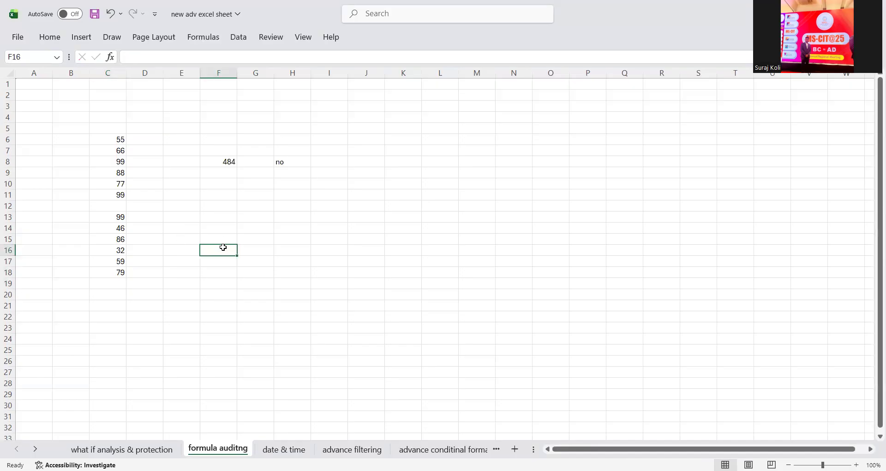
{"action": "left_click", "coordinate": [219, 241]}
{"action": "type", "text": "="}
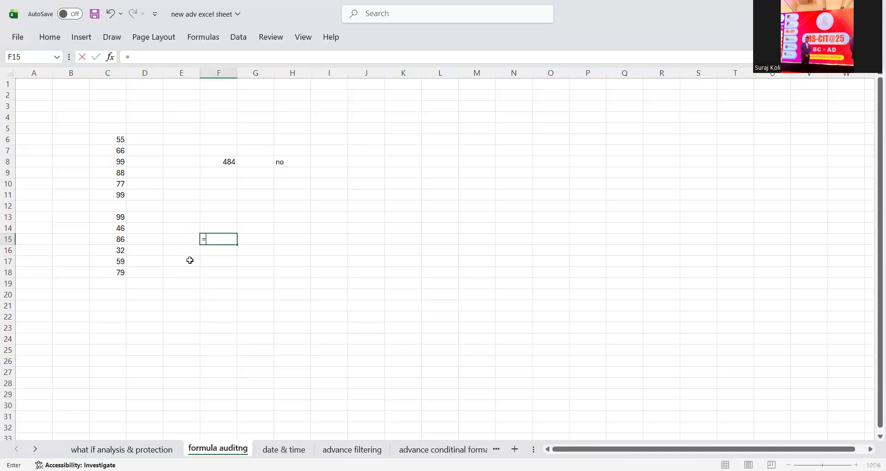
{"action": "left_click", "coordinate": [118, 217]}
{"action": "type", "text": "+"}
{"action": "left_click", "coordinate": [120, 228]}
{"action": "type", "text": "+"}
{"action": "left_click", "coordinate": [120, 239]}
{"action": "type", "text": "+"}
{"action": "left_click", "coordinate": [120, 251]}
{"action": "type", "text": "+"}
{"action": "left_click", "coordinate": [121, 261]}
{"action": "type", "text": "+"}
{"action": "left_click", "coordinate": [121, 272]}
{"action": "key", "text": "Return"}
{"action": "left_click", "coordinate": [210, 238]}
{"action": "left_click", "coordinate": [289, 242]}
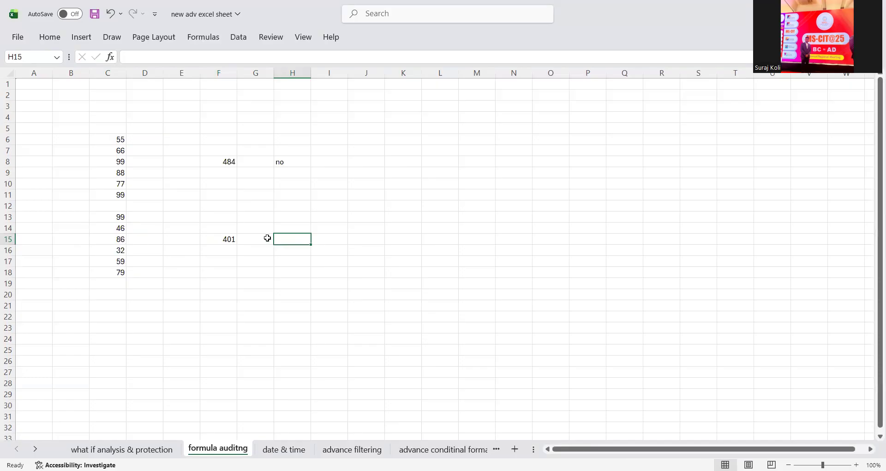
{"action": "type", "text": "="}
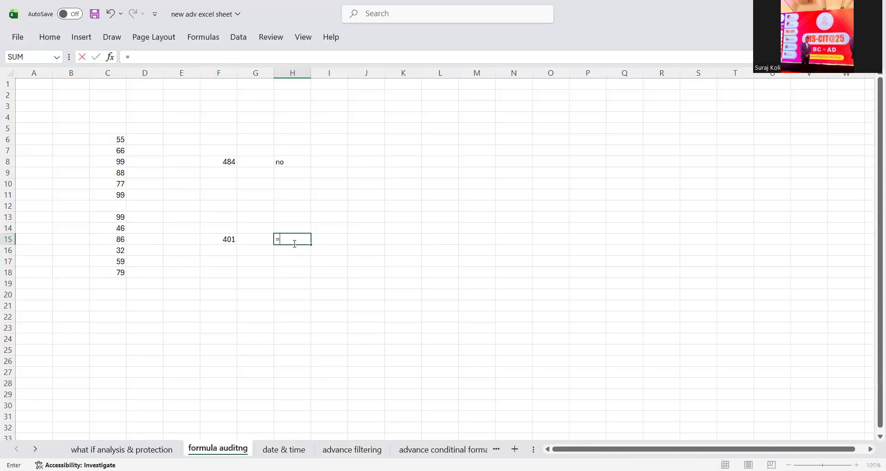
{"action": "type", "text": "i"}
- Enter =IF(F15<400,"yes","no") in H15, which returns no for the 401 total
{"action": "key", "text": "Tab"}
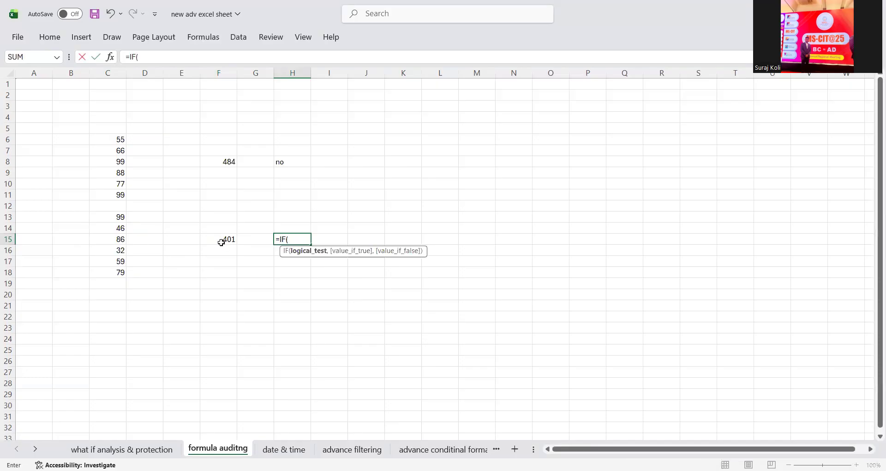
{"action": "left_click", "coordinate": [222, 244]}
{"action": "type", "text": "<400,\"yes"}
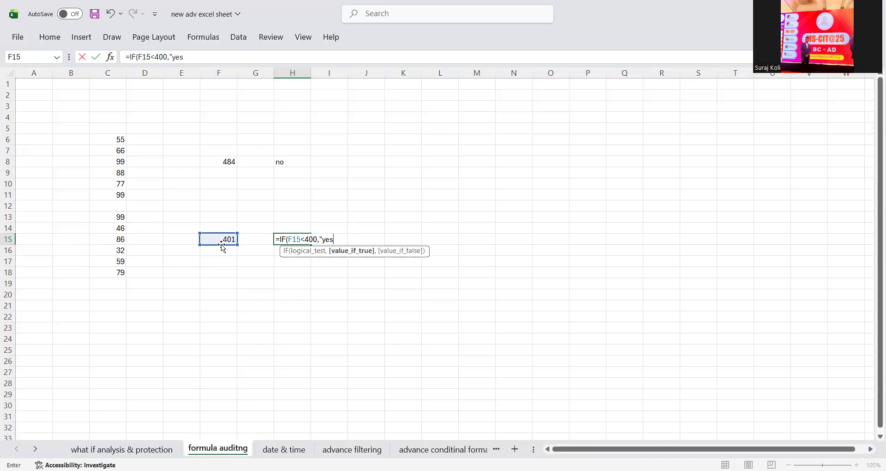
{"action": "type", "text": "\",\"nm"}
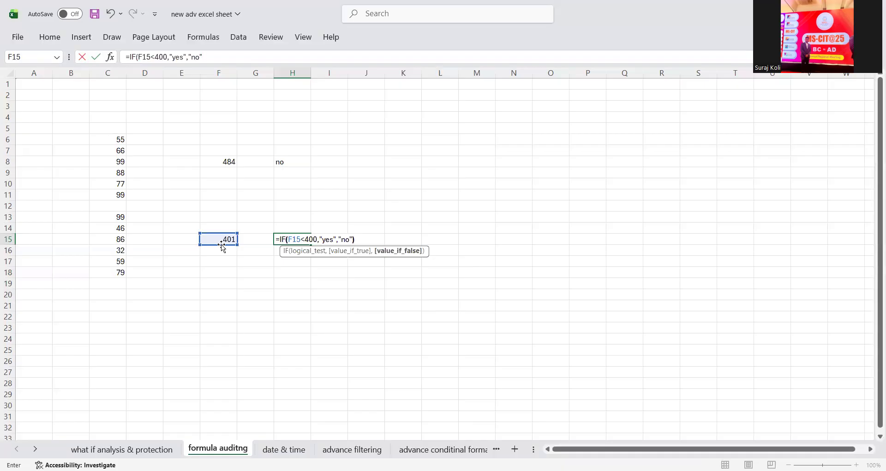
{"action": "type", "text": "\""}
{"action": "key", "text": "Return"}
{"action": "left_click", "coordinate": [291, 238]}
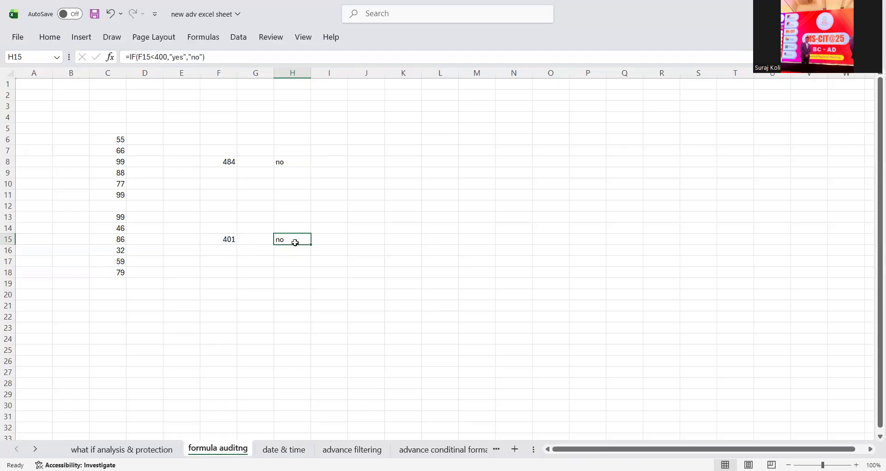
{"action": "left_click", "coordinate": [232, 240]}
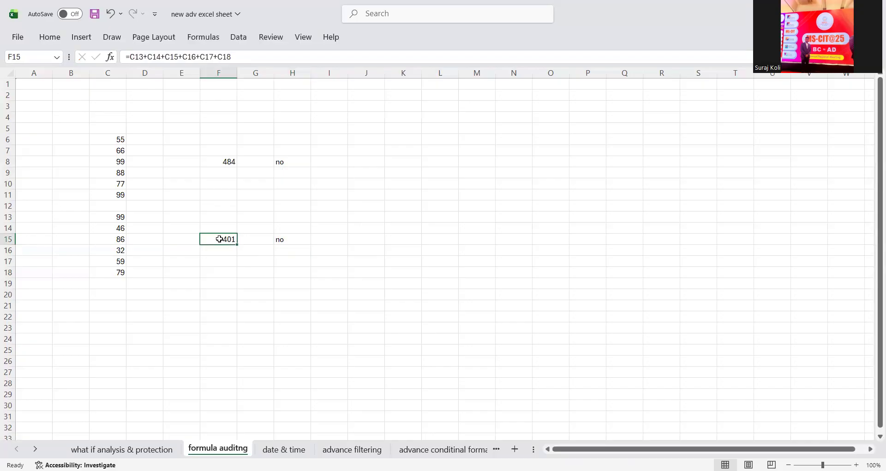
{"action": "left_click_drag", "start_coordinate": [118, 217], "coordinate": [116, 277]}
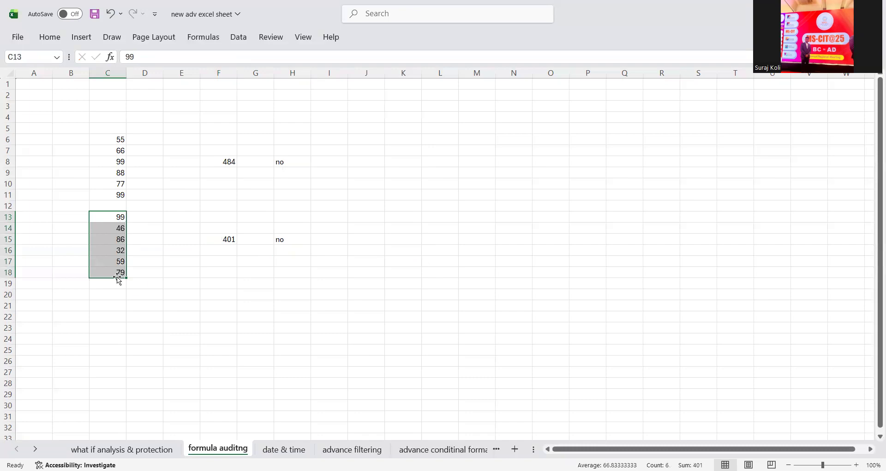
{"action": "left_click", "coordinate": [334, 283]}
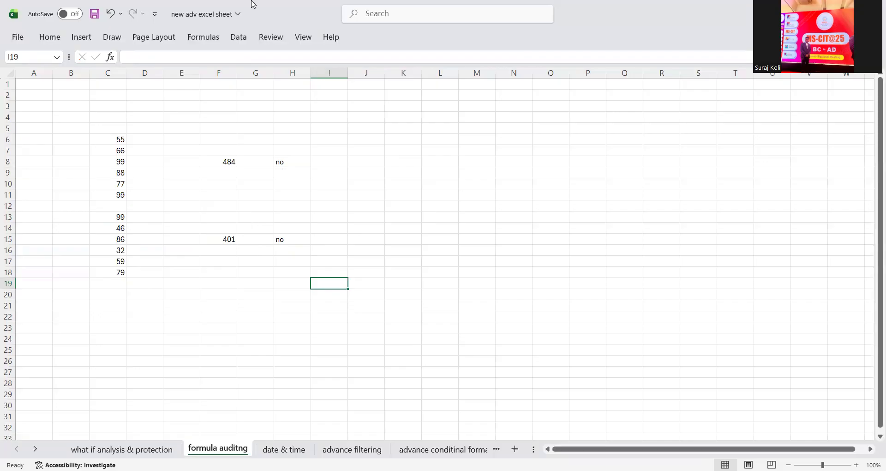
{"action": "left_click", "coordinate": [226, 239]}
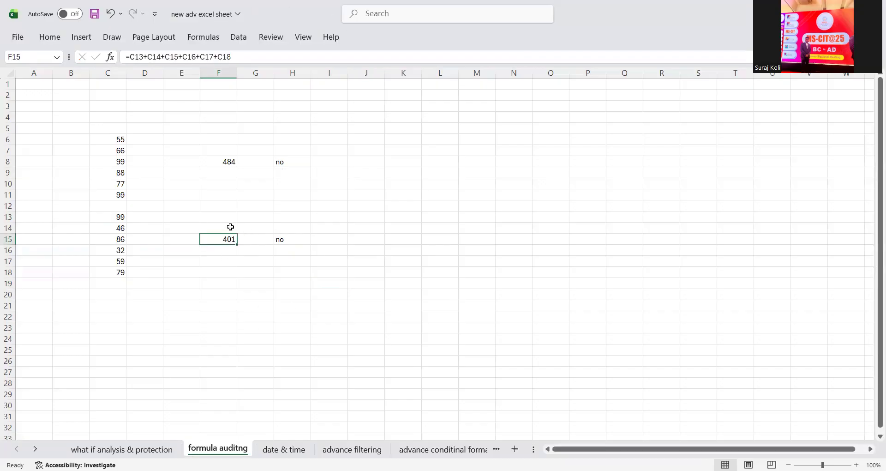
{"action": "left_click_drag", "start_coordinate": [231, 55], "coordinate": [124, 56]}
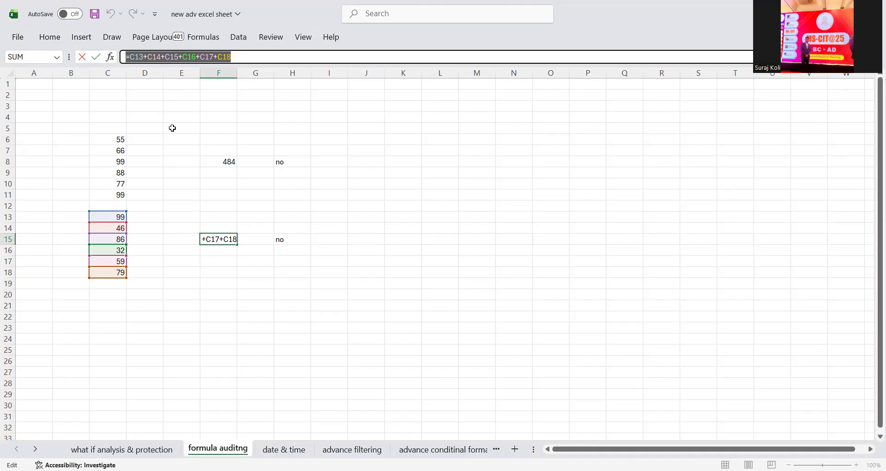
{"action": "key", "text": "Return"}
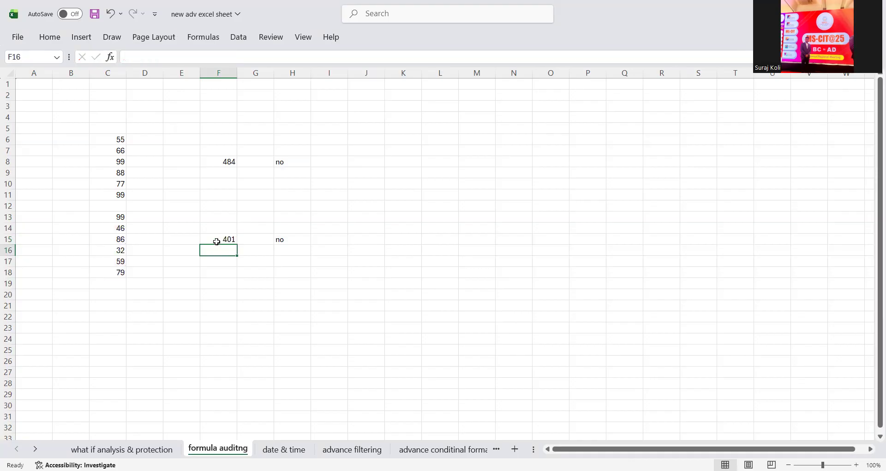
{"action": "left_click", "coordinate": [216, 241]}
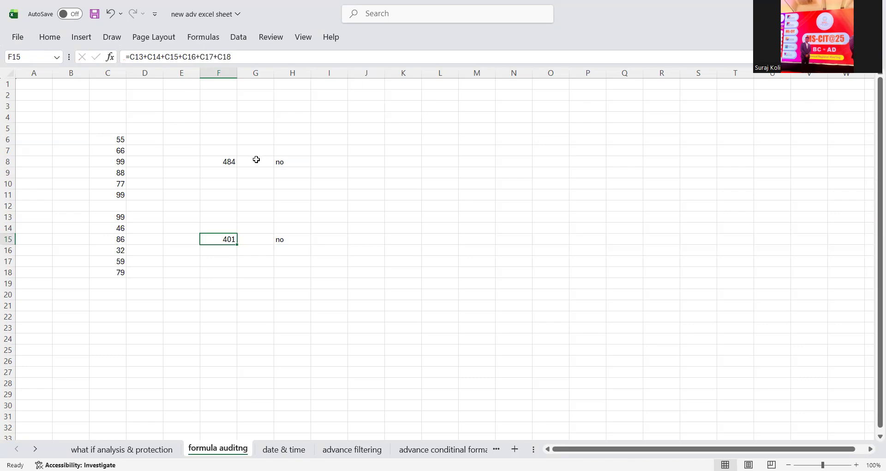
{"action": "left_click", "coordinate": [205, 37]}
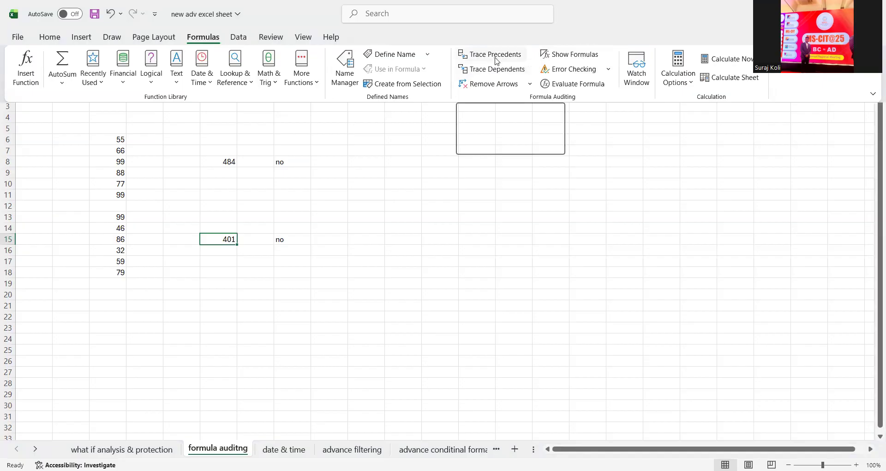
- Trace precedents for F15 and H15, remove the arrows, and go to the date & time sheet
{"action": "left_click", "coordinate": [493, 58]}
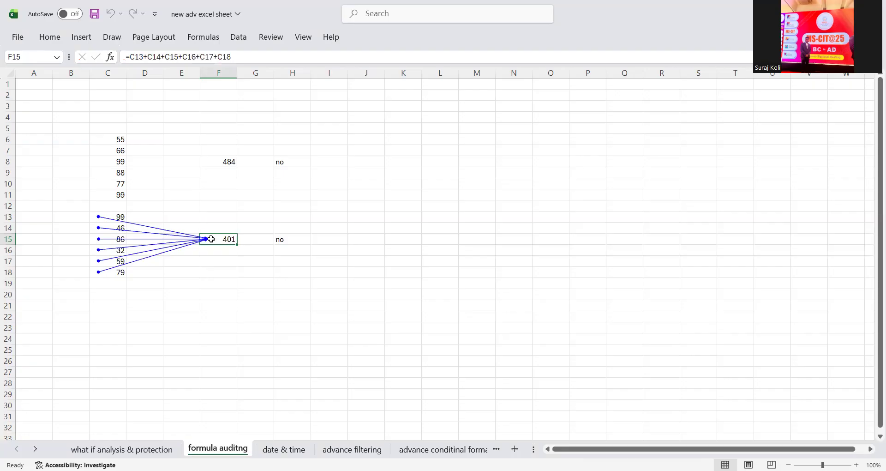
{"action": "left_click", "coordinate": [296, 237]}
{"action": "left_click", "coordinate": [214, 41]}
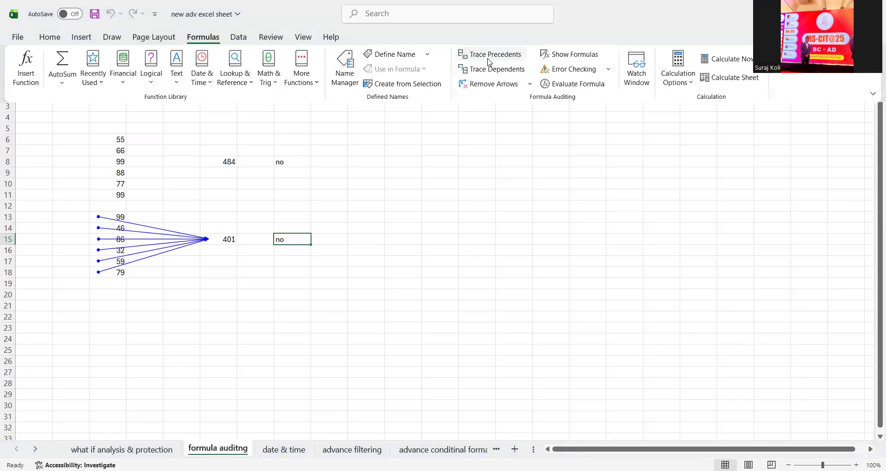
{"action": "left_click", "coordinate": [491, 53]}
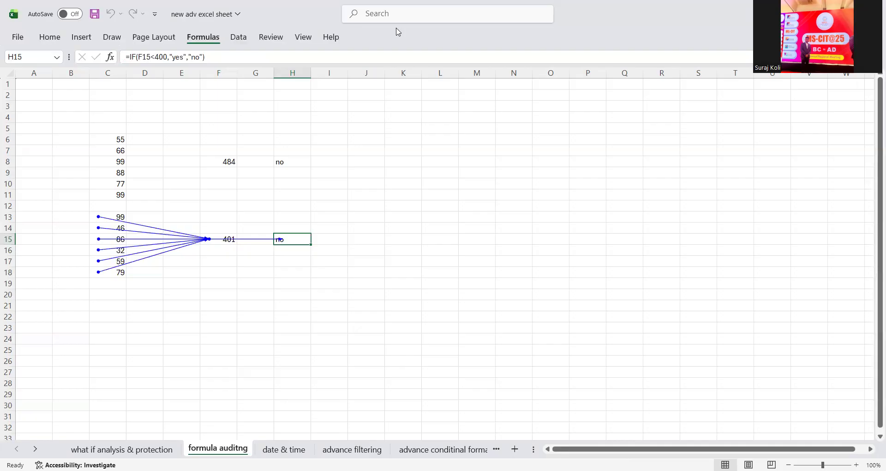
{"action": "left_click", "coordinate": [492, 88]}
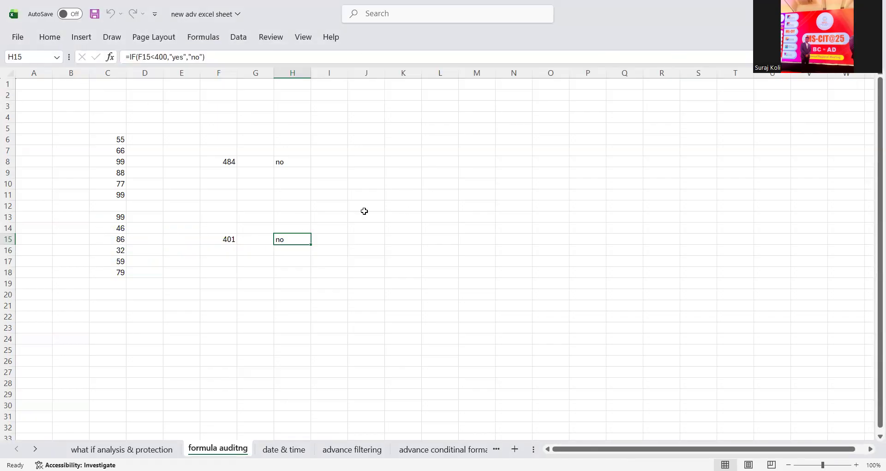
{"action": "left_click", "coordinate": [283, 449]}
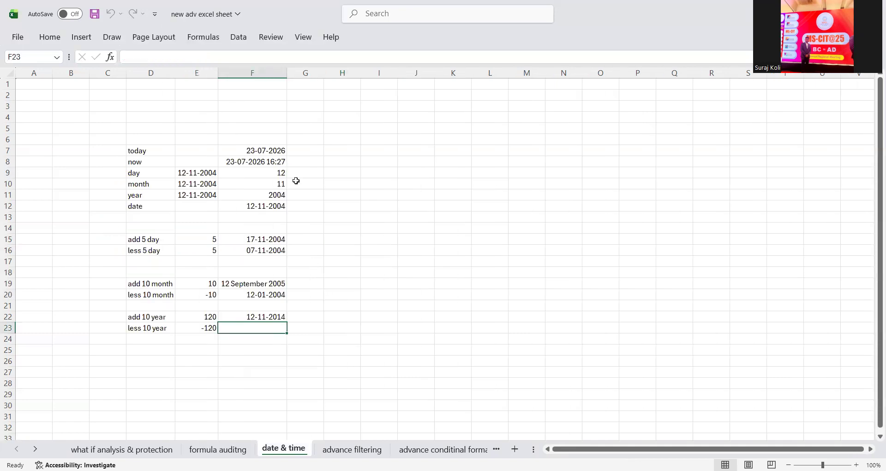
- Enter =TODAY() in G7 and =NOW() in G8
{"action": "left_click", "coordinate": [309, 153]}
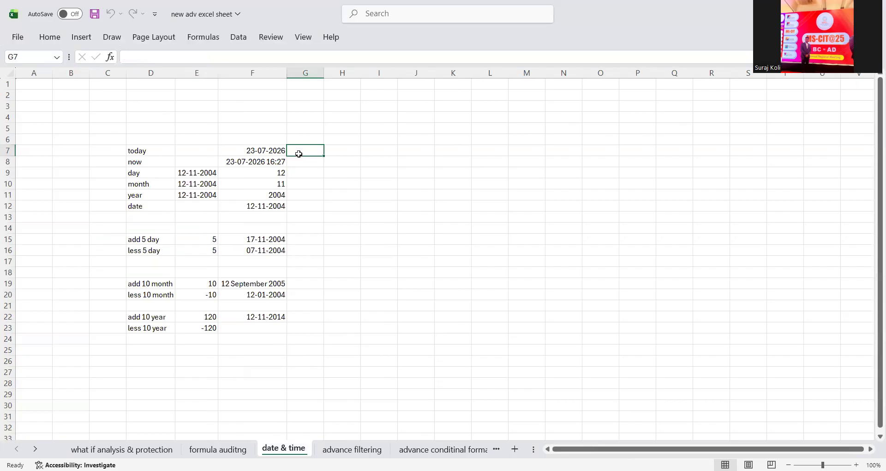
{"action": "left_click", "coordinate": [158, 150]}
{"action": "left_click", "coordinate": [302, 153]}
{"action": "double_click", "coordinate": [252, 149]}
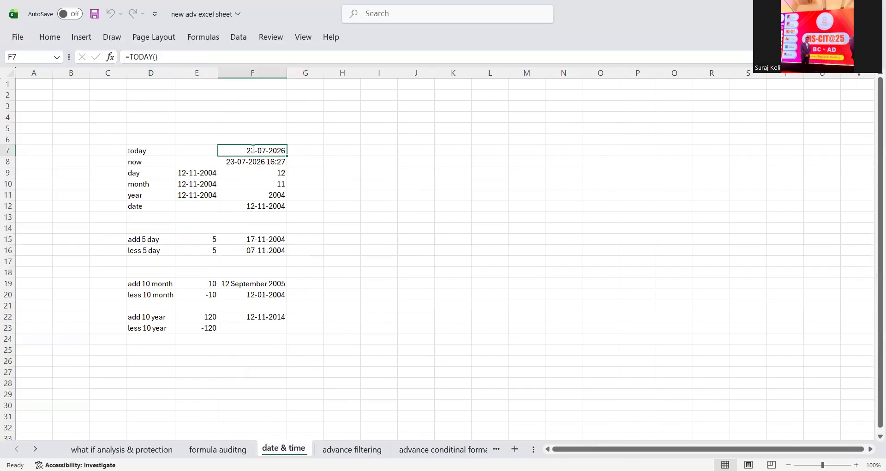
{"action": "left_click", "coordinate": [315, 149]}
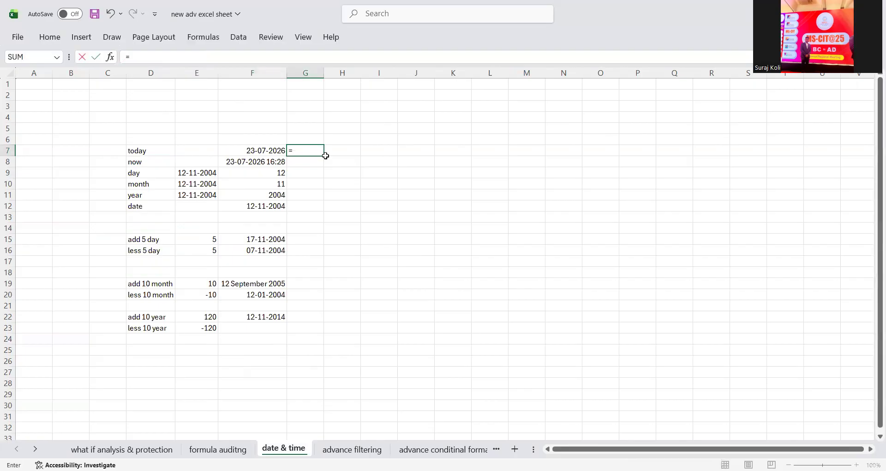
{"action": "type", "text": "today"}
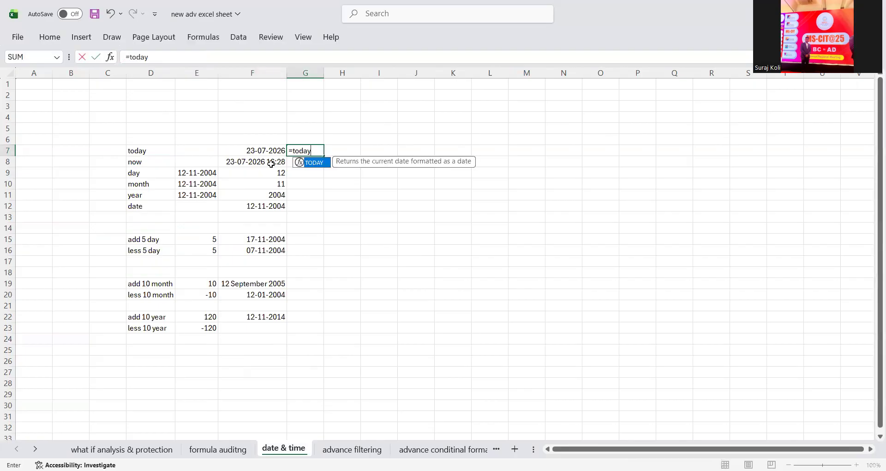
{"action": "key", "text": "Tab"}
{"action": "key", "text": "Return"}
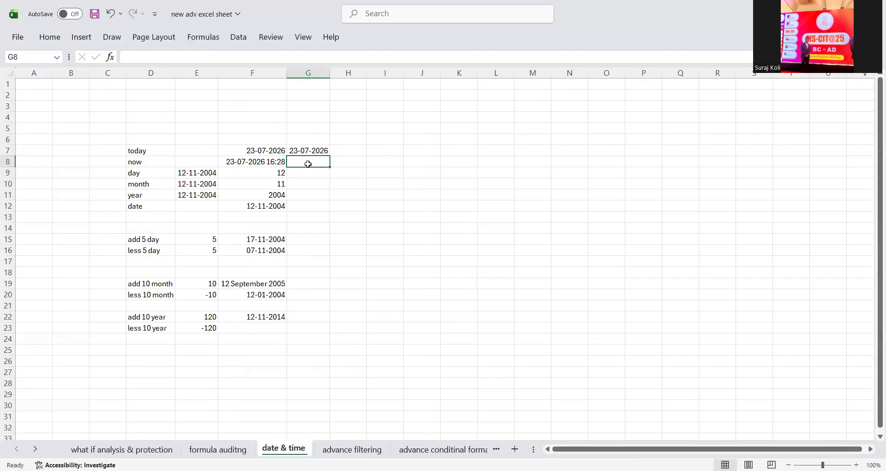
{"action": "type", "text": "="}
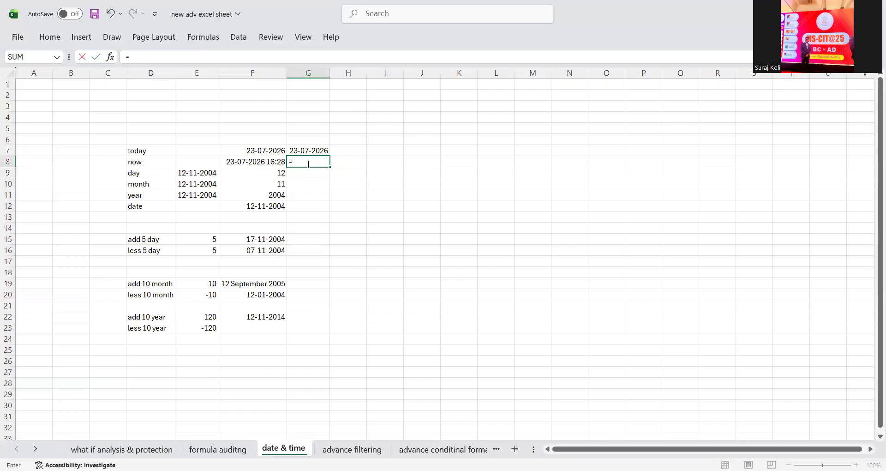
{"action": "type", "text": "NOW()"}
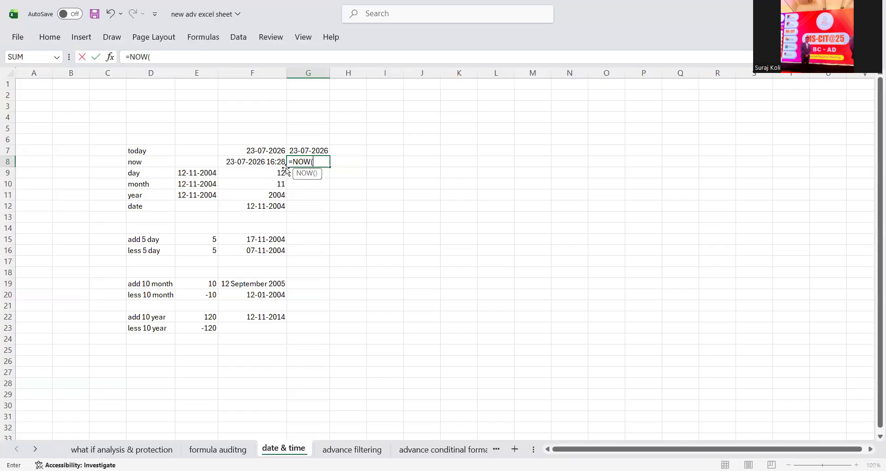
{"action": "key", "text": "Return"}
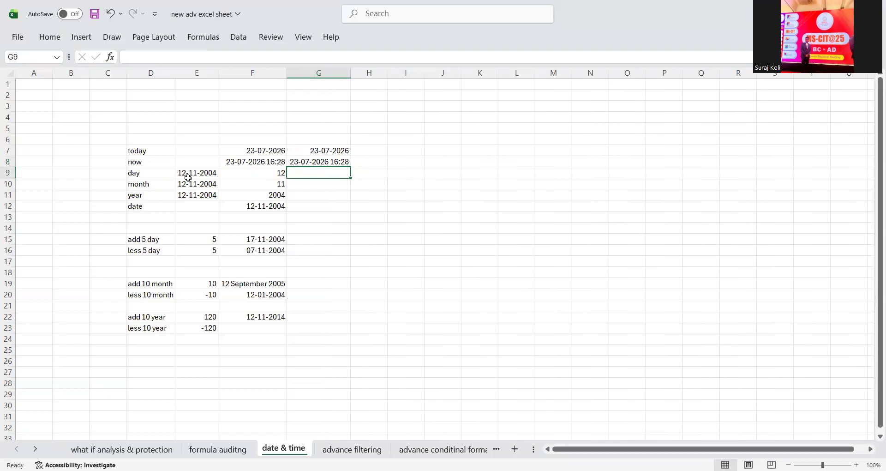
- Extract day 12 with =DAY(E9) in G9 and month 11 with =MONTH(E10) in G10
{"action": "left_click", "coordinate": [203, 175]}
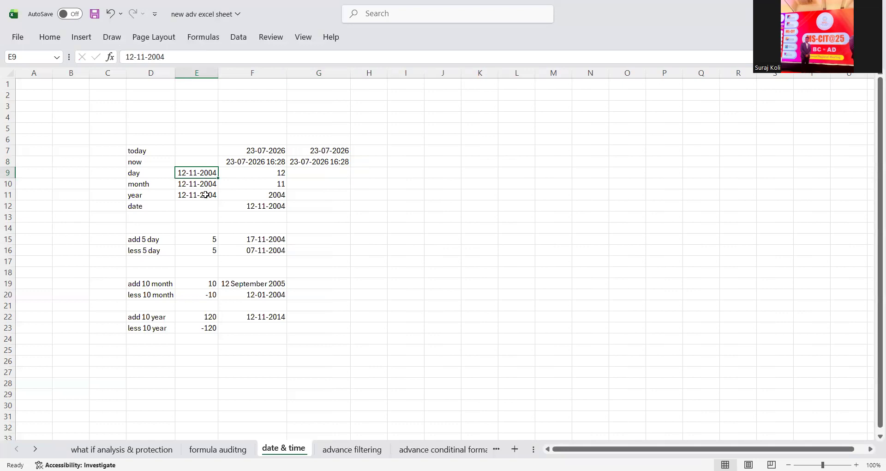
{"action": "left_click", "coordinate": [325, 170]}
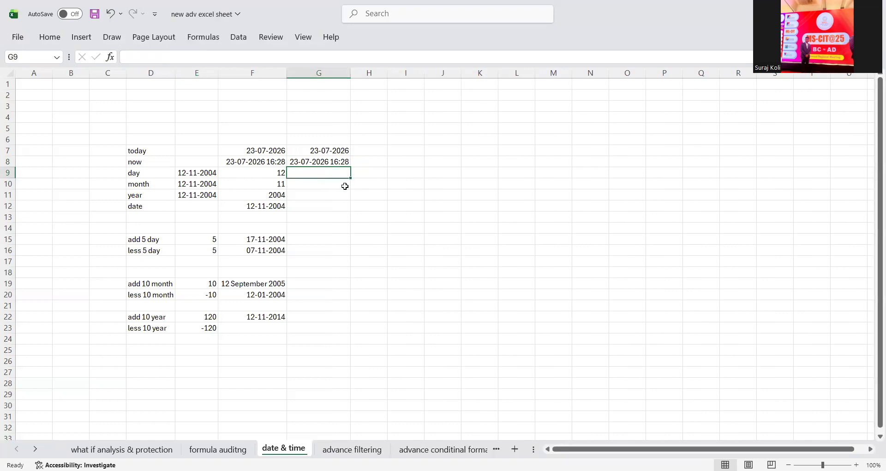
{"action": "type", "text": "=d"}
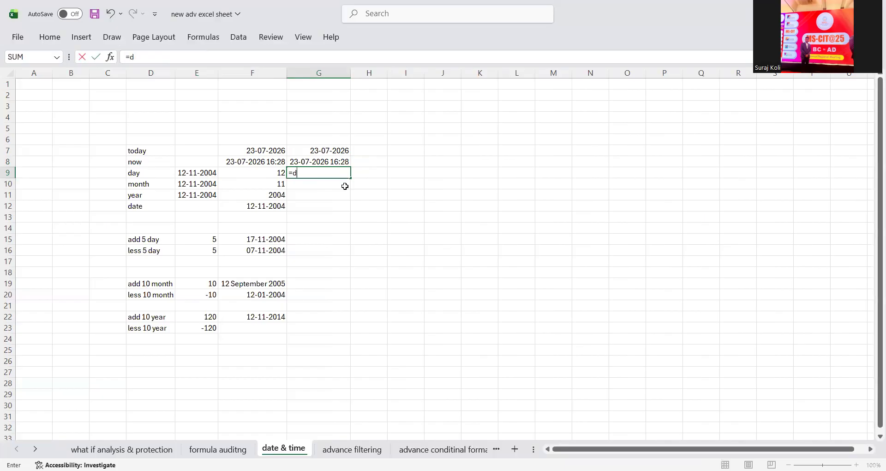
{"action": "type", "text": "ay("}
{"action": "left_click", "coordinate": [193, 171]}
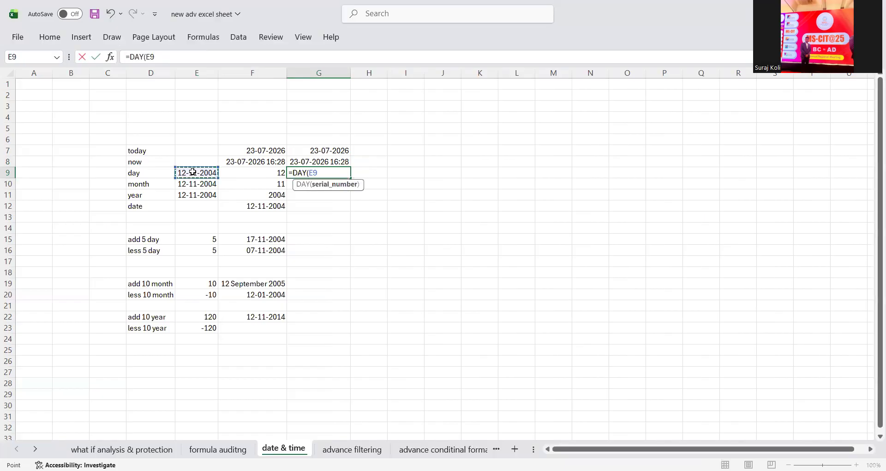
{"action": "key", "text": "Return"}
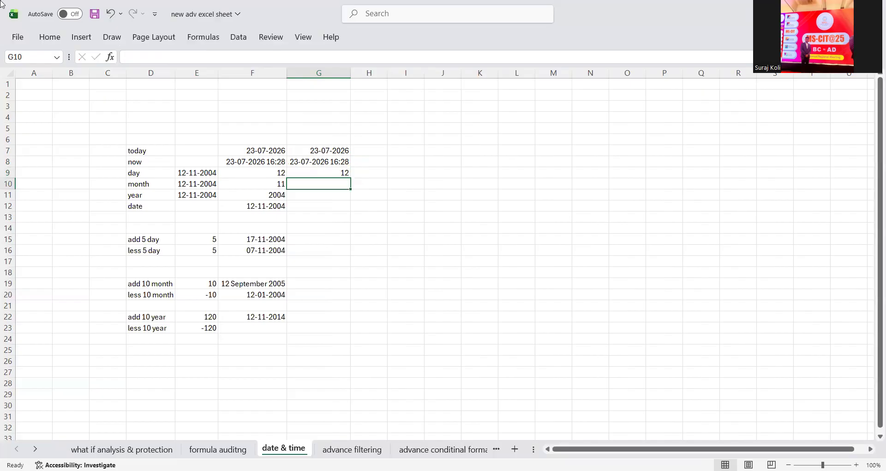
{"action": "type", "text": "=m"}
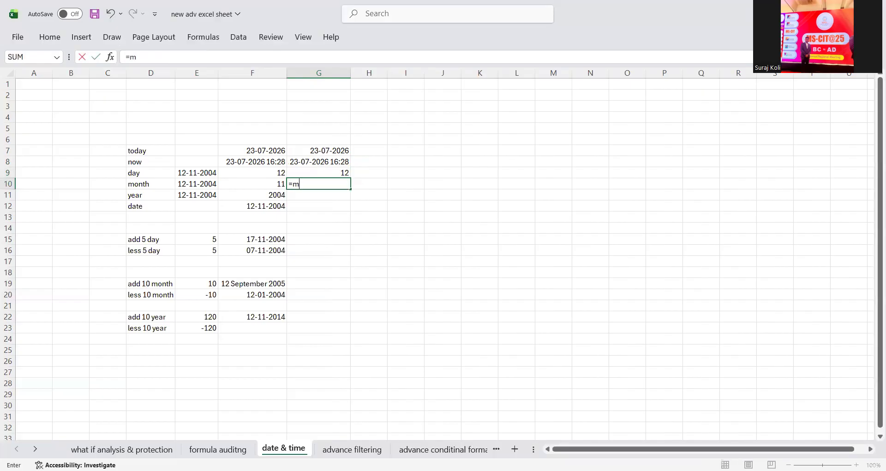
{"action": "type", "text": "onth("}
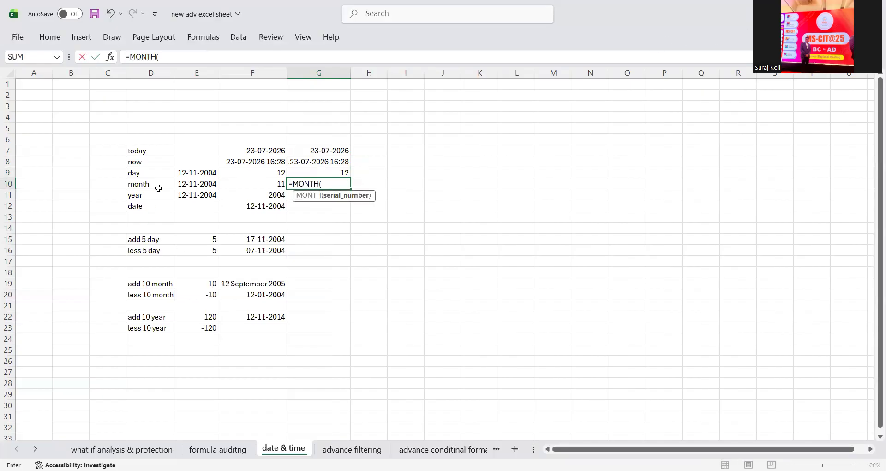
{"action": "left_click", "coordinate": [193, 184]}
{"action": "key", "text": "Return"}
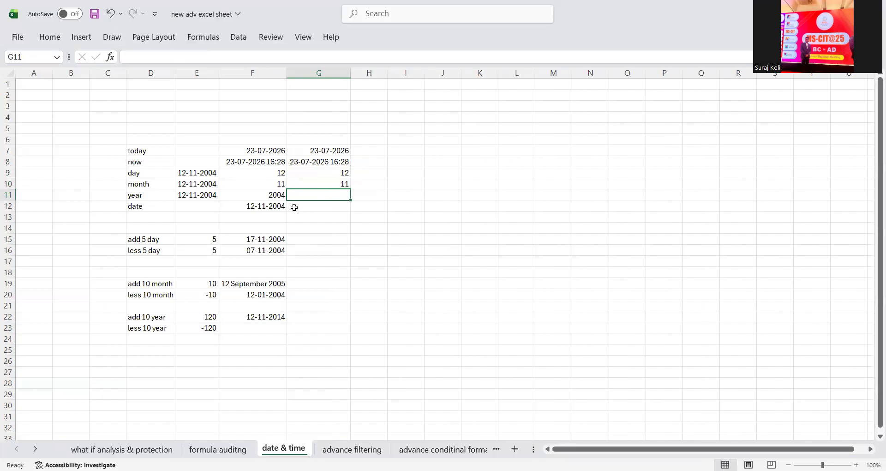
- Enter =YEAR(E11) in G11, fixing the misspelled function name, to show 2004
{"action": "type", "text": "="}
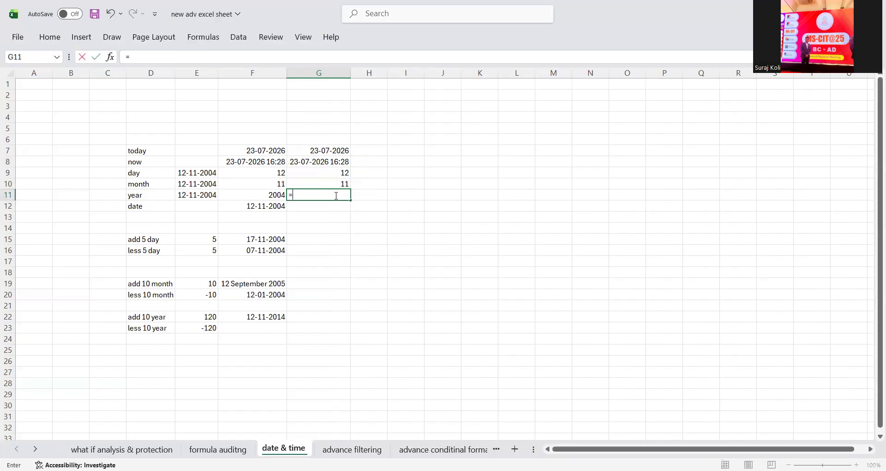
{"action": "type", "text": "yer"}
{"action": "key", "text": "Tab"}
{"action": "left_click", "coordinate": [337, 201]}
{"action": "double_click", "coordinate": [328, 193]}
{"action": "key", "text": "BackSpace"}
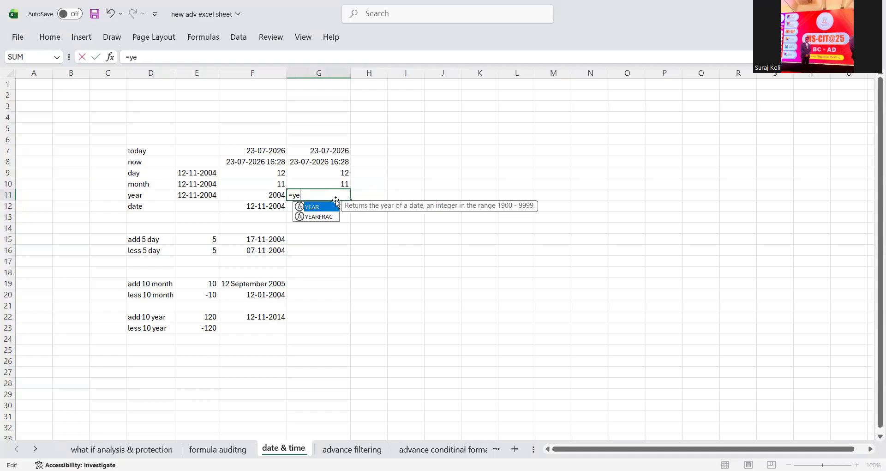
{"action": "key", "text": "Tab"}
{"action": "left_click", "coordinate": [208, 194]}
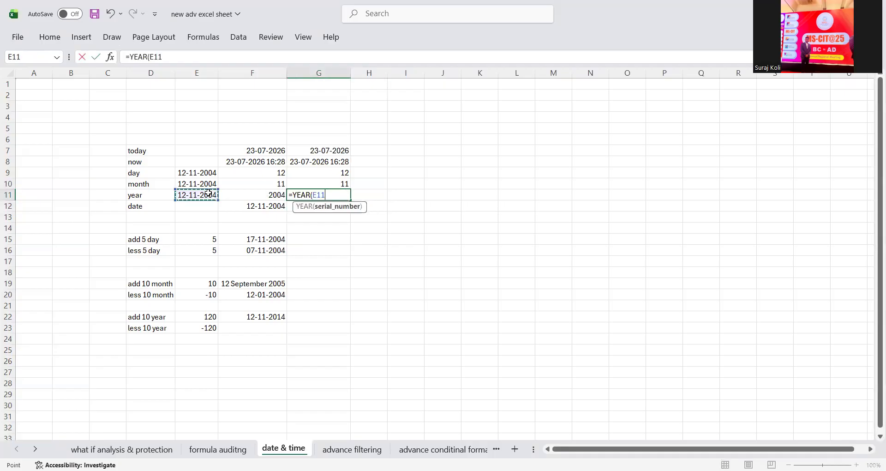
{"action": "key", "text": "Return"}
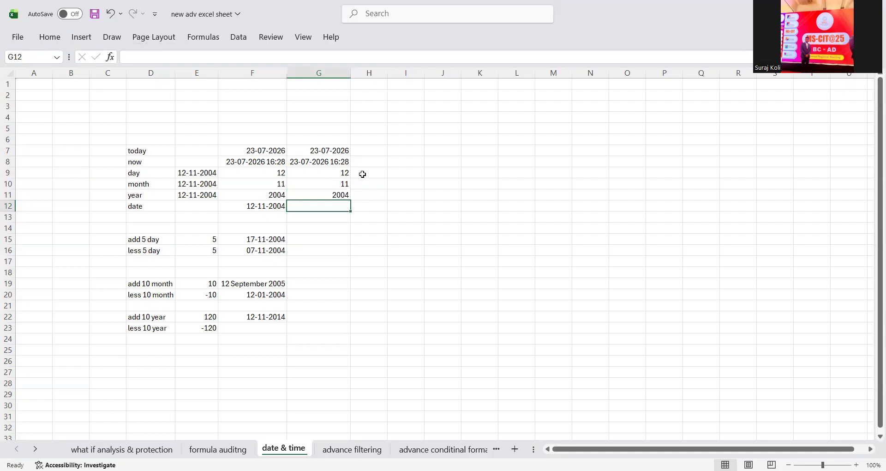
- Review the day, month and year results in G9:G11 against the source dates
{"action": "left_click_drag", "start_coordinate": [344, 173], "coordinate": [343, 194]}
{"action": "double_click", "coordinate": [215, 173]}
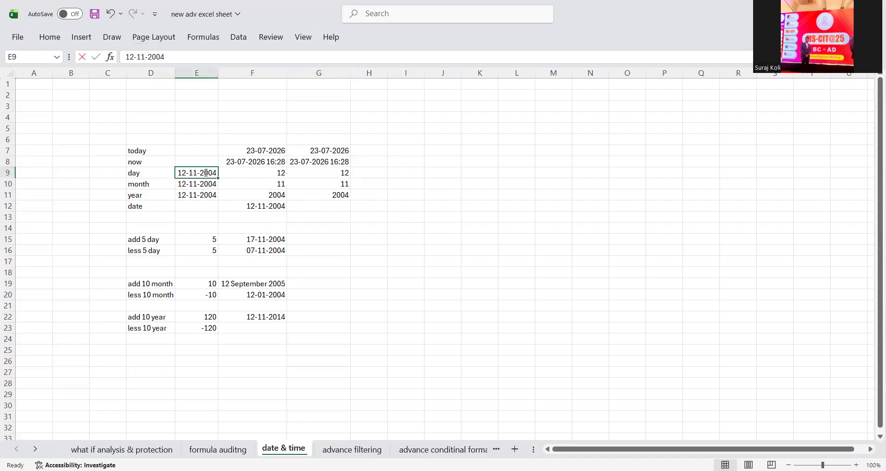
{"action": "left_click", "coordinate": [311, 181]}
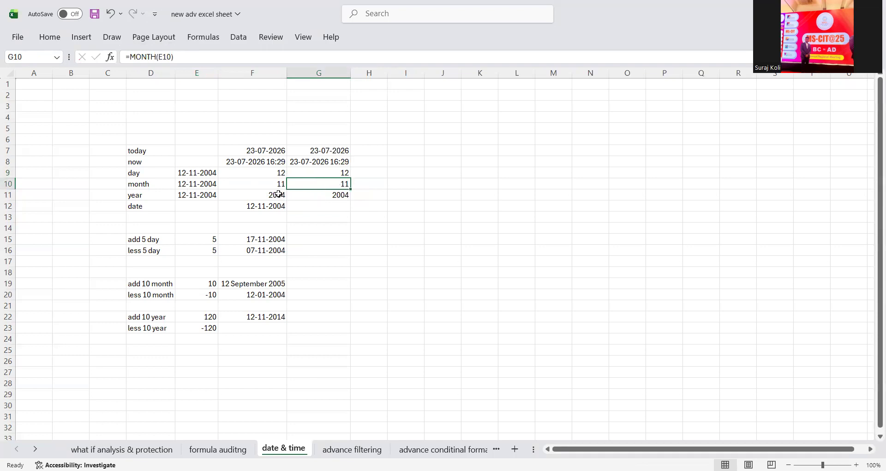
{"action": "left_click", "coordinate": [322, 173]}
{"action": "left_click_drag", "start_coordinate": [332, 183], "coordinate": [339, 198]}
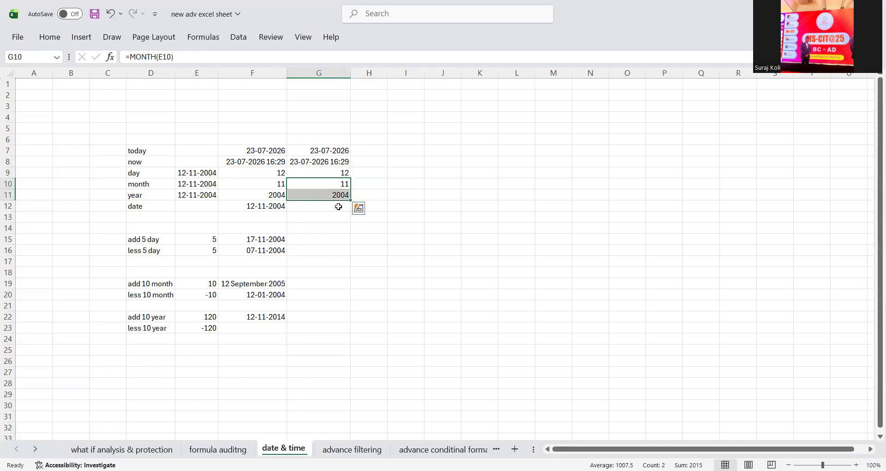
{"action": "left_click", "coordinate": [338, 207]}
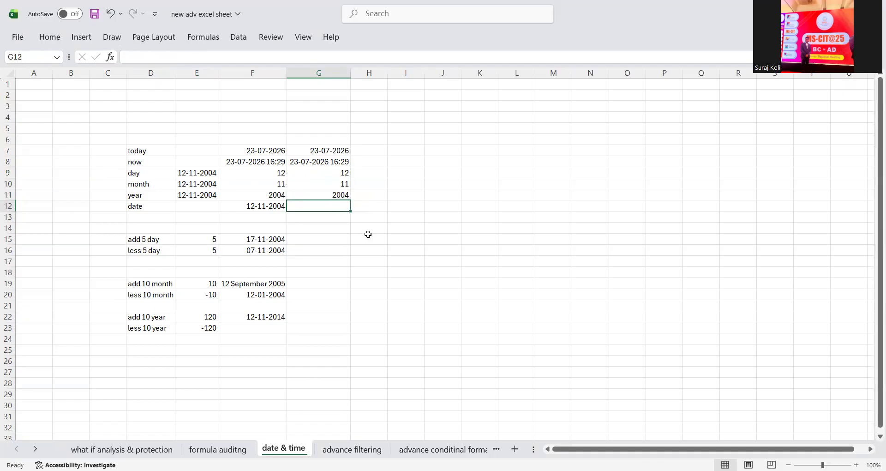
- Enter =DATE(G11,G10,G9) in G12 to rebuild 12-11-2004
{"action": "type", "text": "=d"}
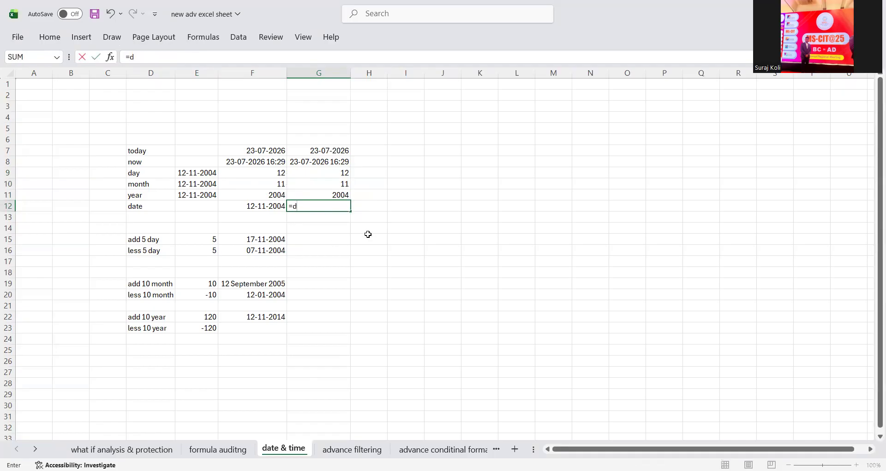
{"action": "key", "text": "Tab"}
{"action": "left_click", "coordinate": [339, 195]}
{"action": "type", "text": ","}
{"action": "left_click", "coordinate": [331, 184]}
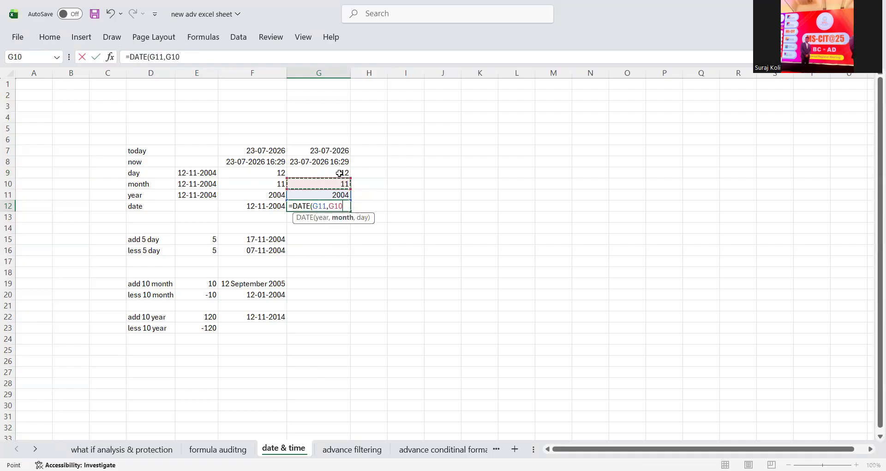
{"action": "type", "text": ","}
{"action": "left_click", "coordinate": [339, 176]}
{"action": "key", "text": "Return"}
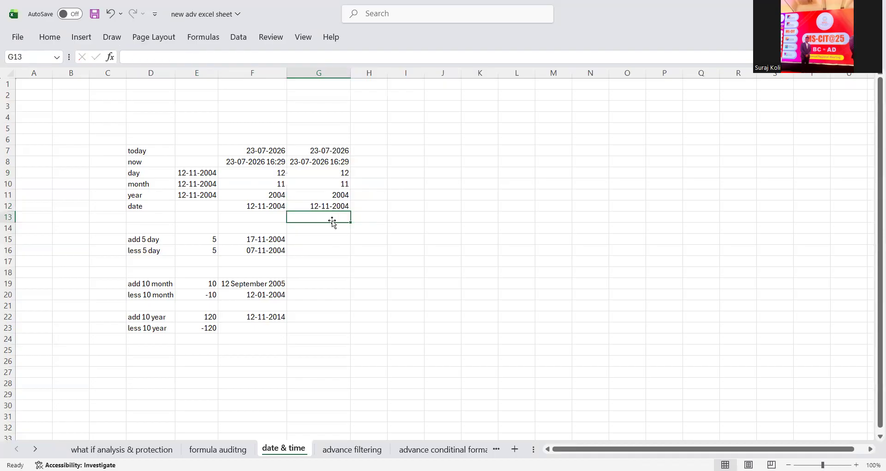
{"action": "left_click", "coordinate": [332, 240]}
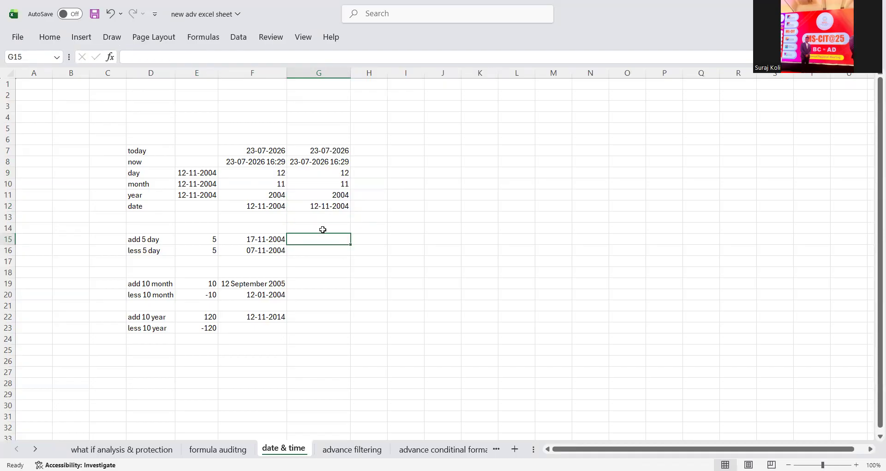
- Enter =F15+5 in G15, giving 22-11-2004
{"action": "left_click", "coordinate": [265, 239]}
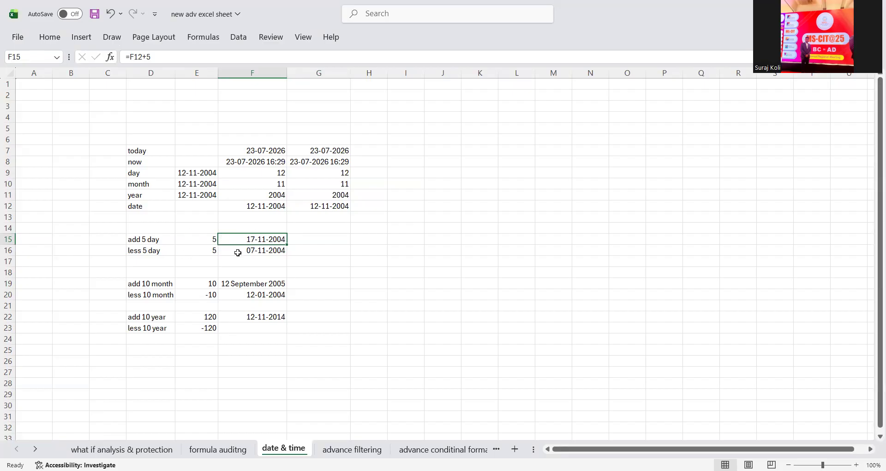
{"action": "left_click", "coordinate": [300, 239]}
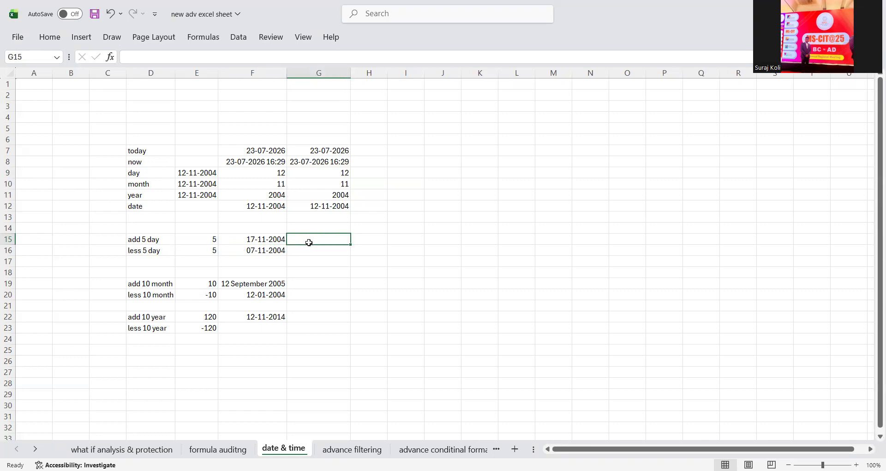
{"action": "scroll", "coordinate": [308, 242], "scroll_direction": "down", "scroll_amount": 1}
{"action": "left_click", "coordinate": [275, 207]}
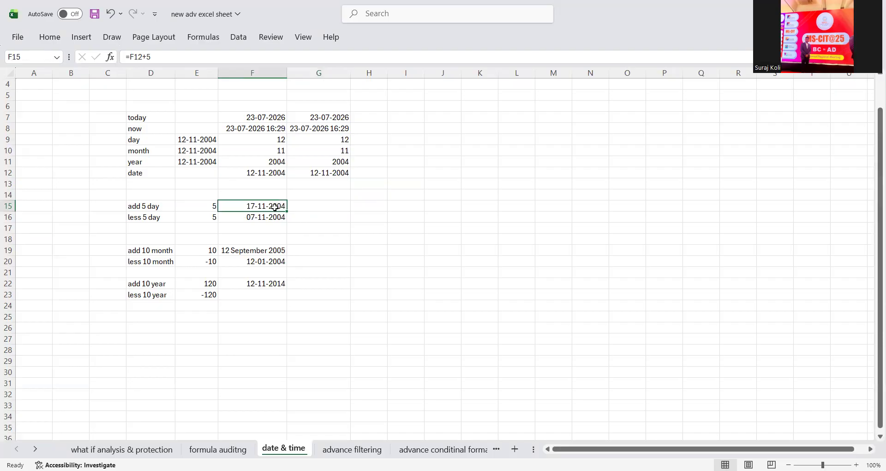
{"action": "left_click", "coordinate": [333, 205]}
{"action": "type", "text": "="}
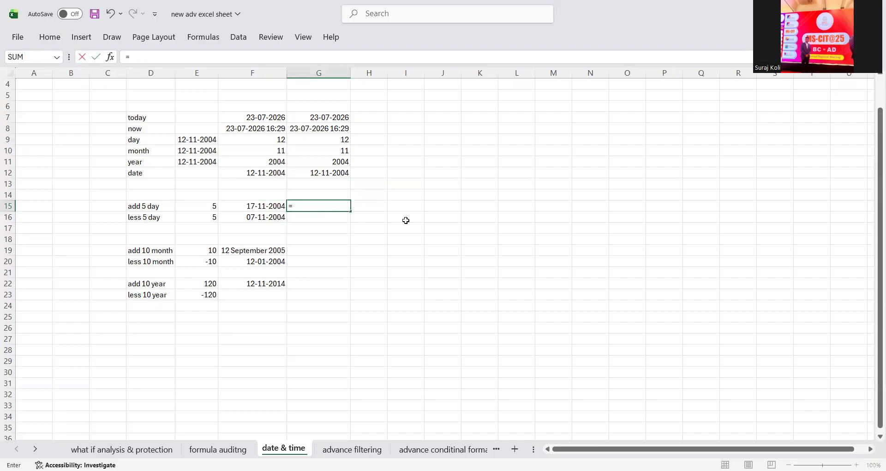
{"action": "left_click", "coordinate": [242, 206]}
{"action": "type", "text": "+5"}
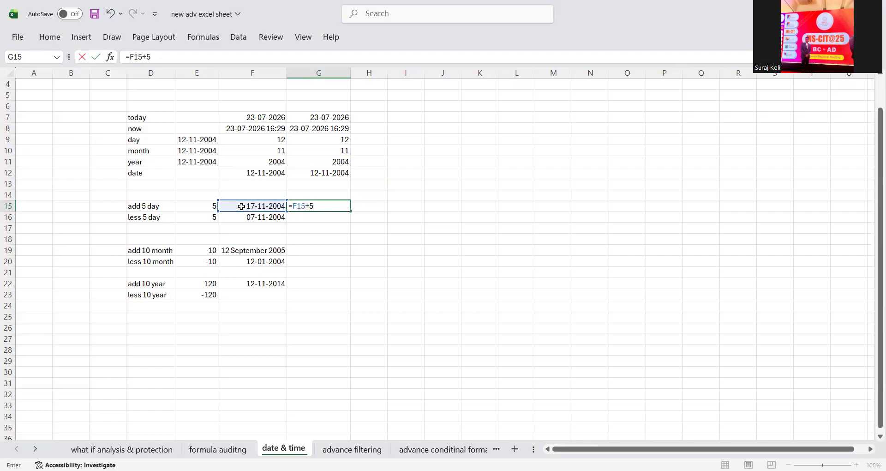
{"action": "key", "text": "Return"}
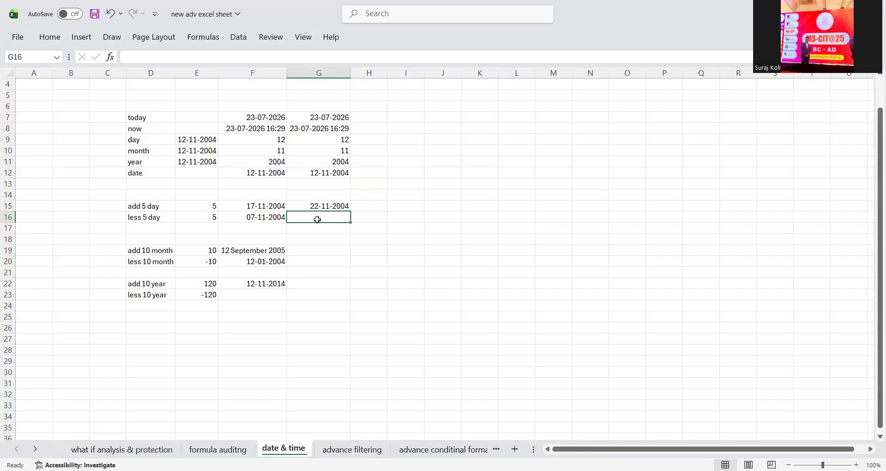
- Enter =F16-5 in G16, giving 02-11-2004
{"action": "type", "text": "="}
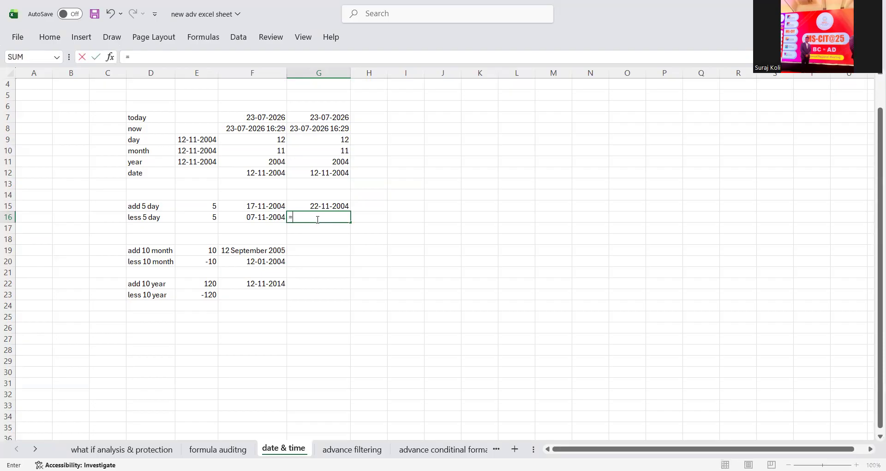
{"action": "left_click", "coordinate": [279, 216]}
{"action": "type", "text": "-5"}
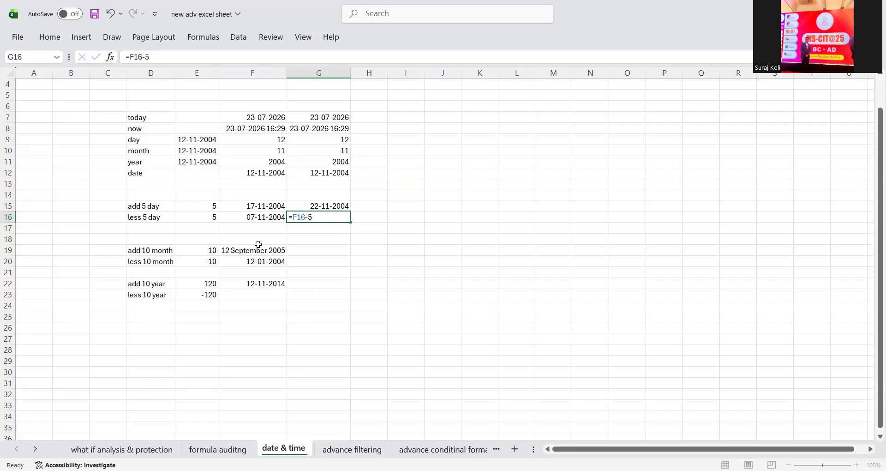
{"action": "key", "text": "Return"}
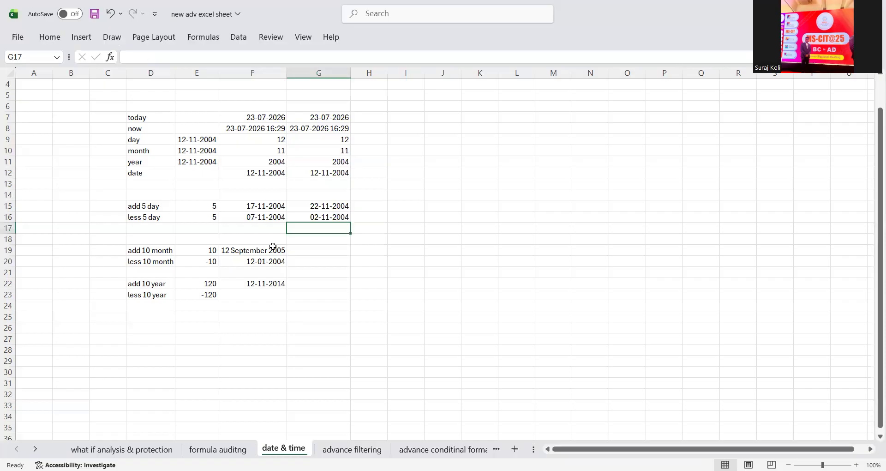
- Inspect F19's =EDATE(F12,E19) formula, which displays 12 September 2005
{"action": "left_click", "coordinate": [307, 251]}
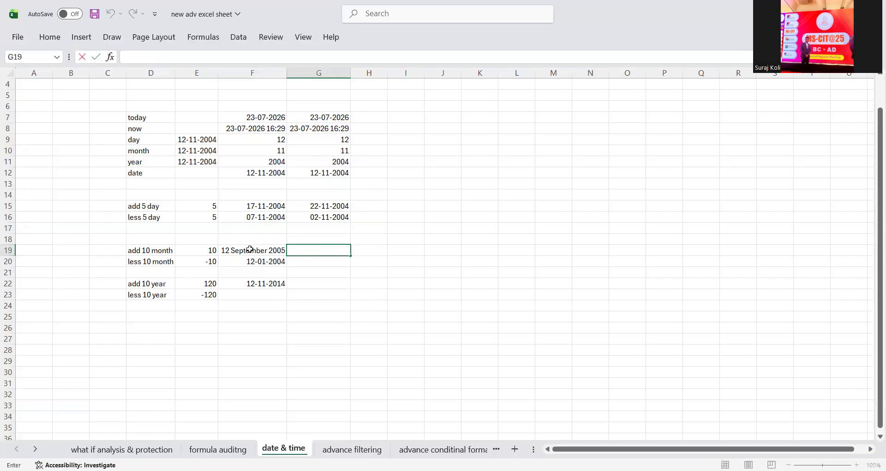
{"action": "left_click", "coordinate": [275, 252]}
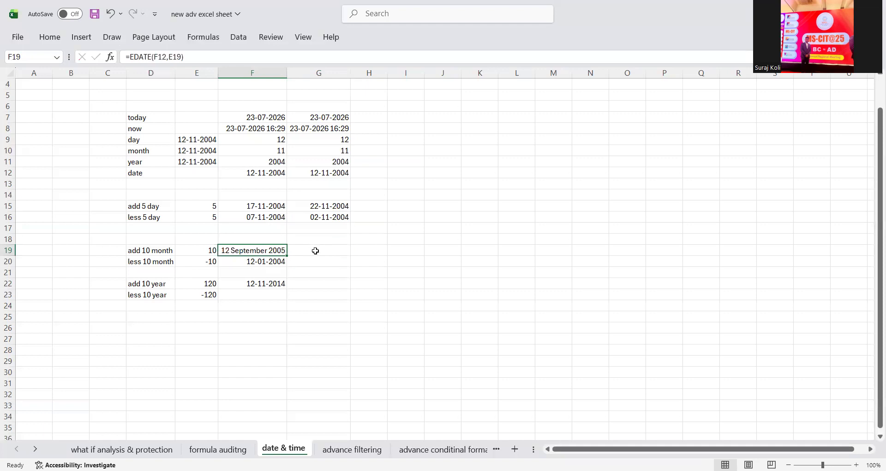
{"action": "left_click", "coordinate": [315, 250]}
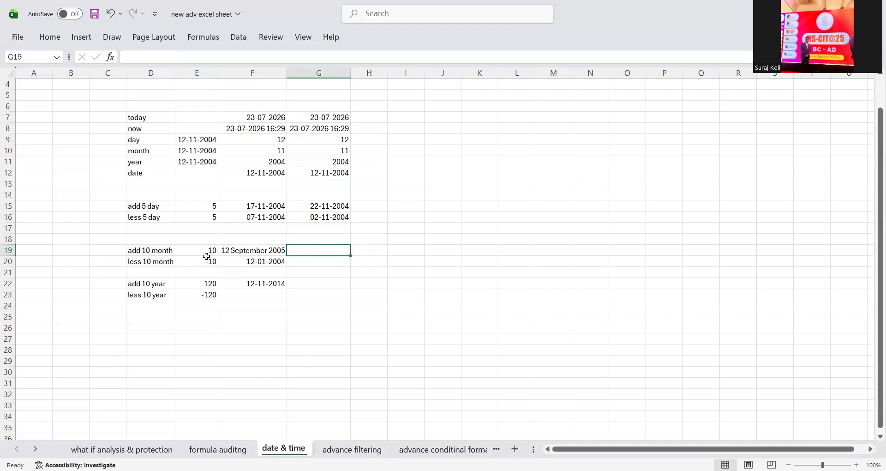
{"action": "left_click", "coordinate": [262, 247]}
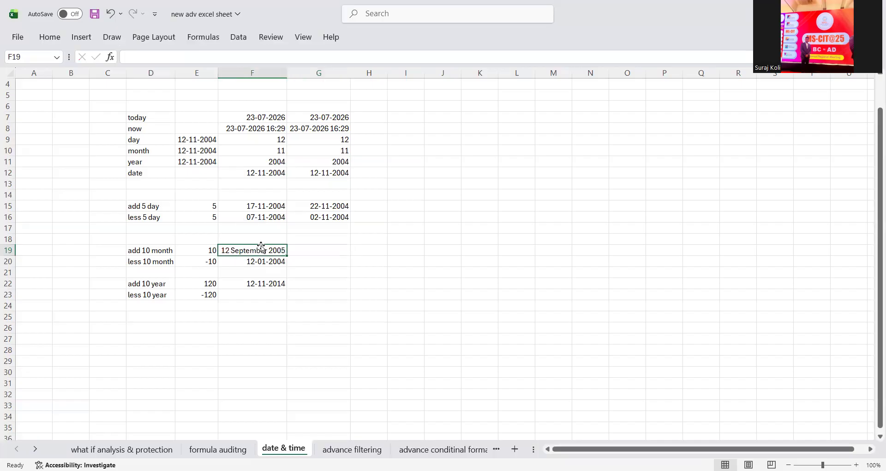
{"action": "left_click", "coordinate": [318, 246]}
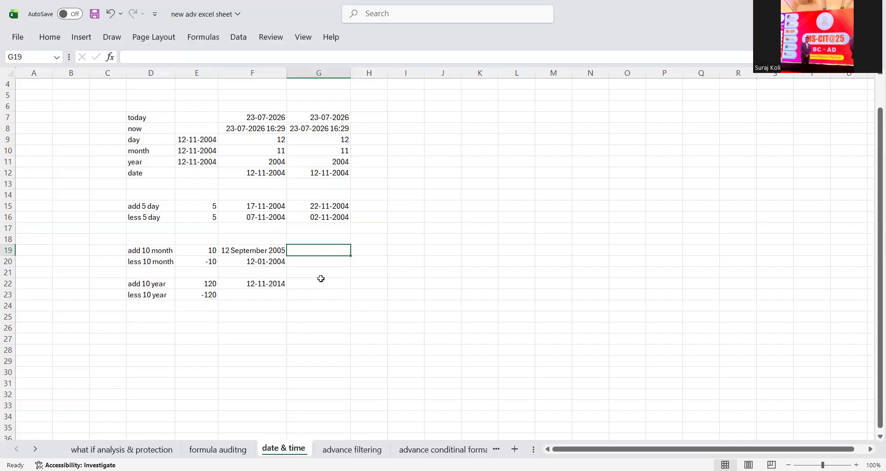
- Examine the month counts in E19:E20, including the -10 in E20
{"action": "double_click", "coordinate": [203, 253]}
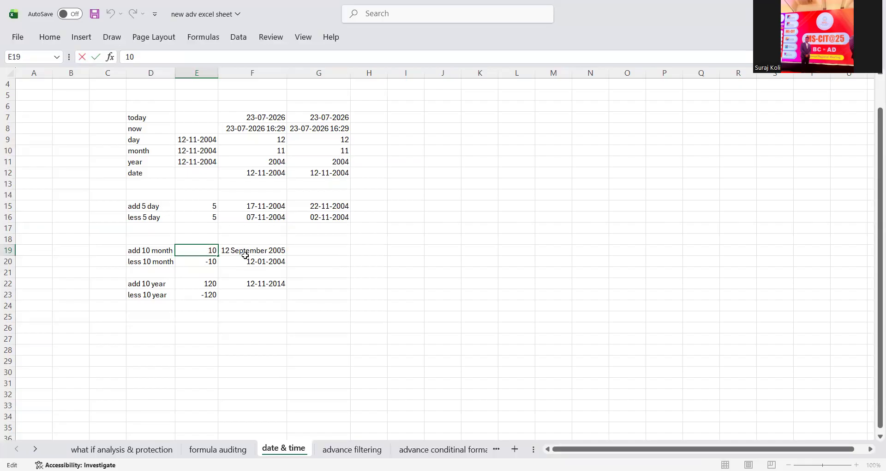
{"action": "left_click", "coordinate": [231, 262]}
{"action": "left_click", "coordinate": [198, 253]}
{"action": "left_click_drag", "start_coordinate": [199, 257], "coordinate": [200, 251]}
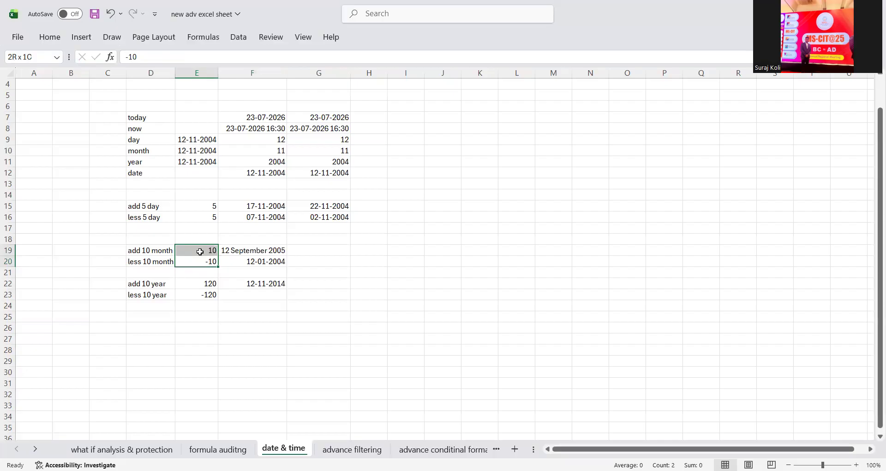
{"action": "left_click", "coordinate": [201, 252]}
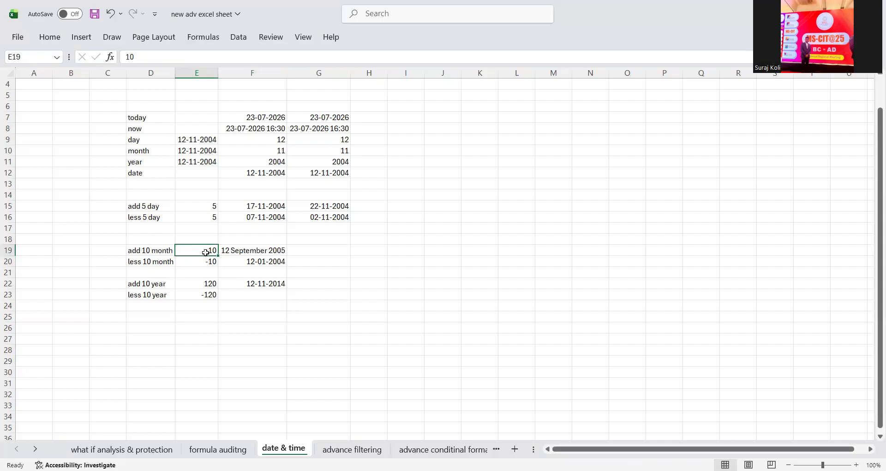
{"action": "left_click", "coordinate": [204, 261]}
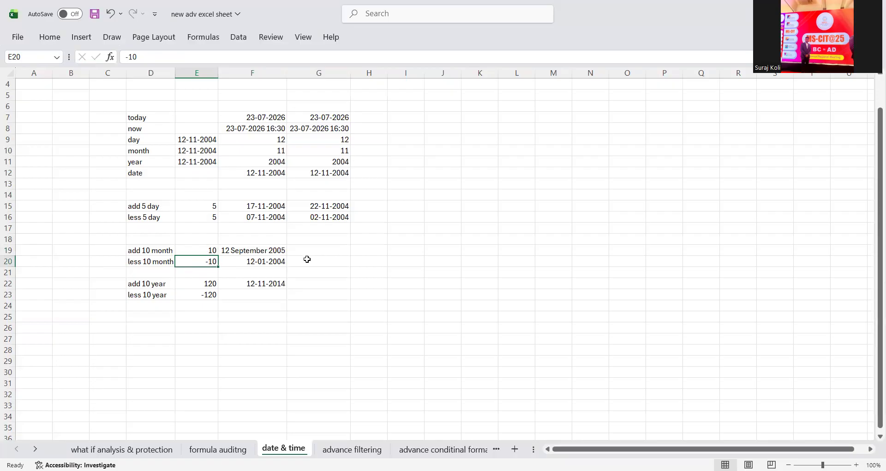
{"action": "left_click", "coordinate": [319, 248]}
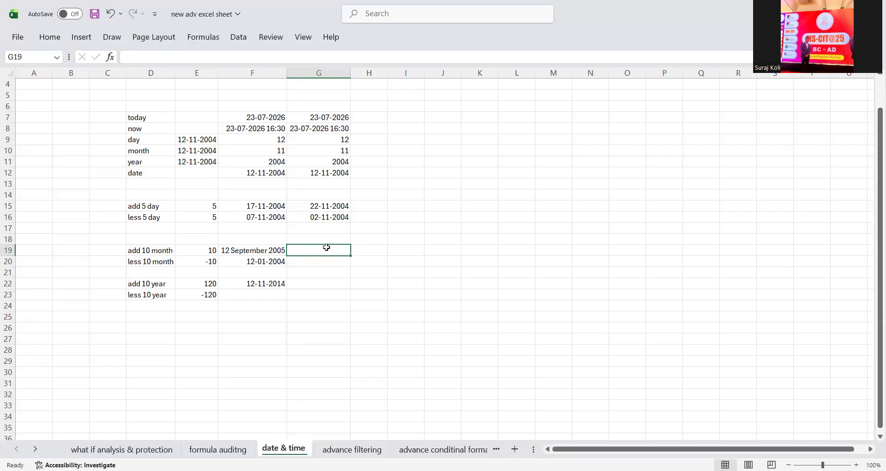
{"action": "left_click_drag", "start_coordinate": [205, 250], "coordinate": [205, 262]}
{"action": "left_click", "coordinate": [262, 248]}
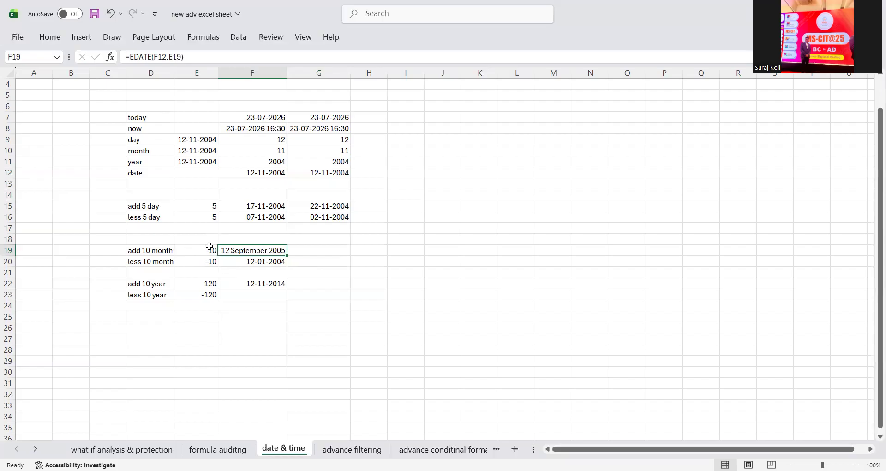
{"action": "left_click", "coordinate": [209, 248]}
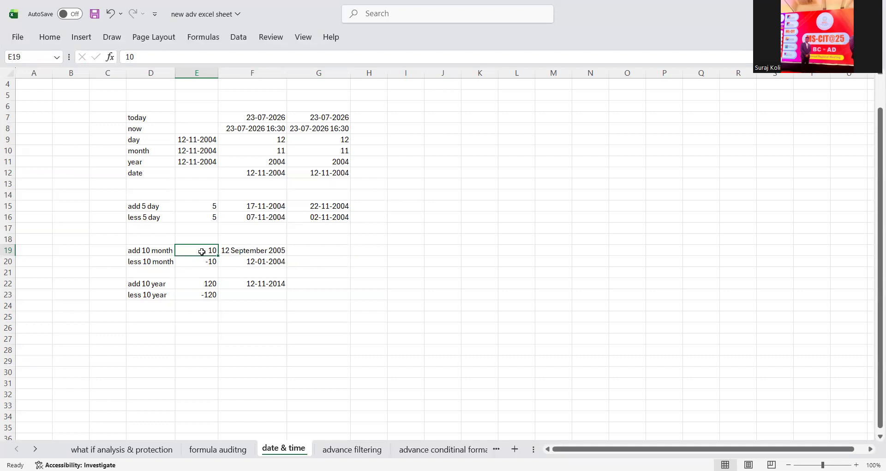
{"action": "left_click", "coordinate": [202, 263]}
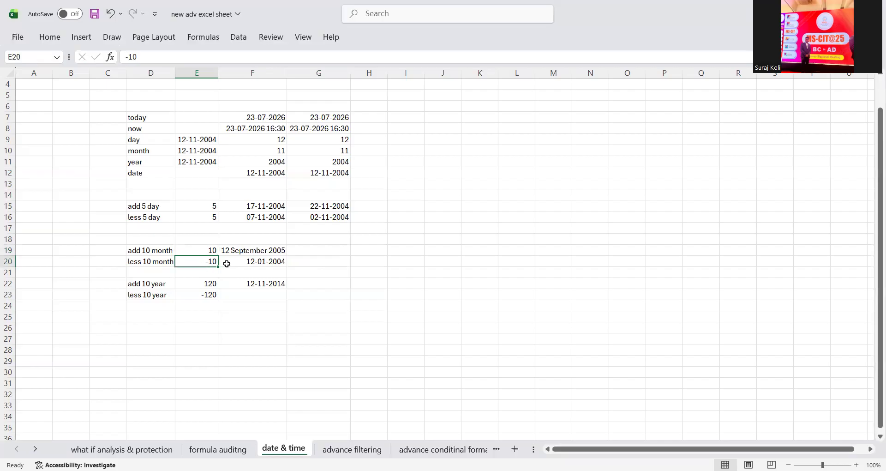
{"action": "left_click", "coordinate": [305, 251]}
- Enter =EDATE(F19,E19) in G19 and format it as Long Date, showing 12 July 2006
{"action": "type", "text": "="}
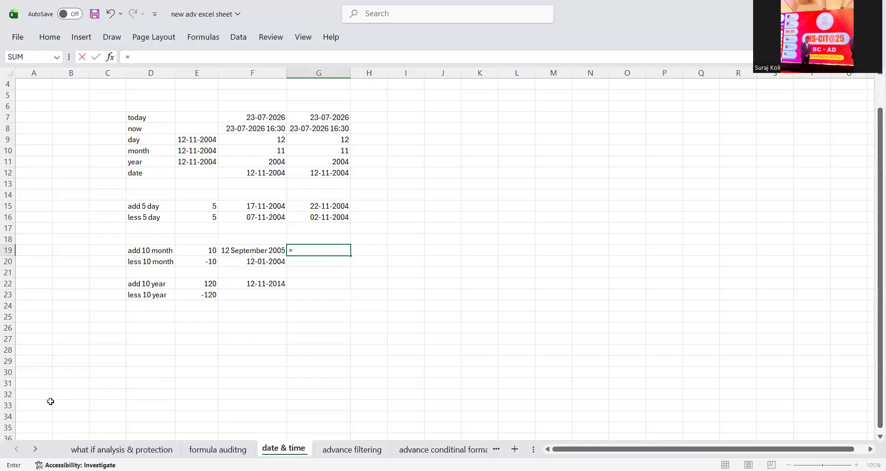
{"action": "type", "text": "EDATE("}
{"action": "left_click", "coordinate": [229, 250]}
{"action": "type", "text": ","}
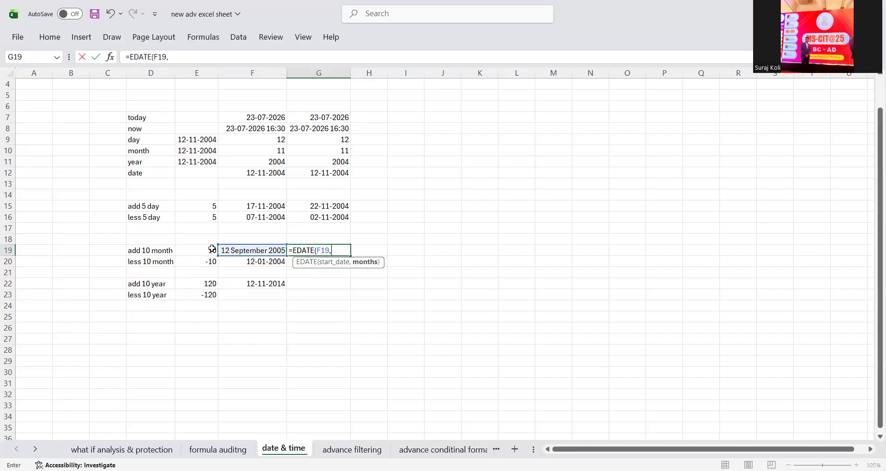
{"action": "left_click", "coordinate": [211, 249]}
{"action": "key", "text": "Return"}
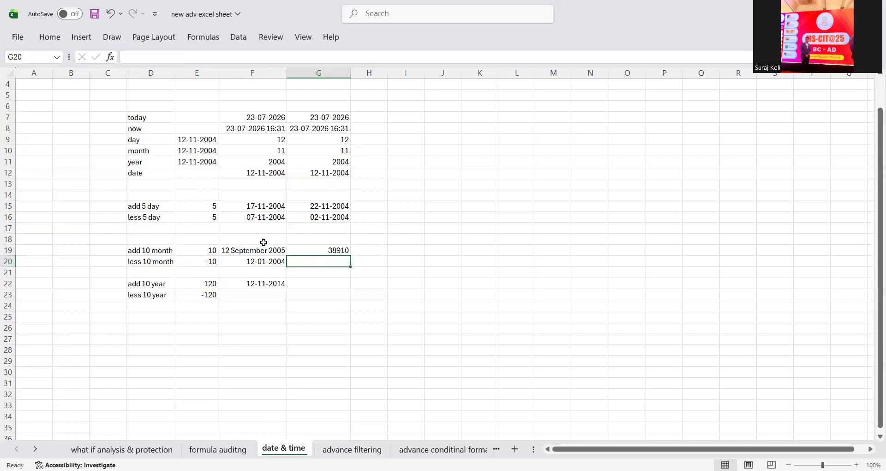
{"action": "left_click", "coordinate": [323, 249]}
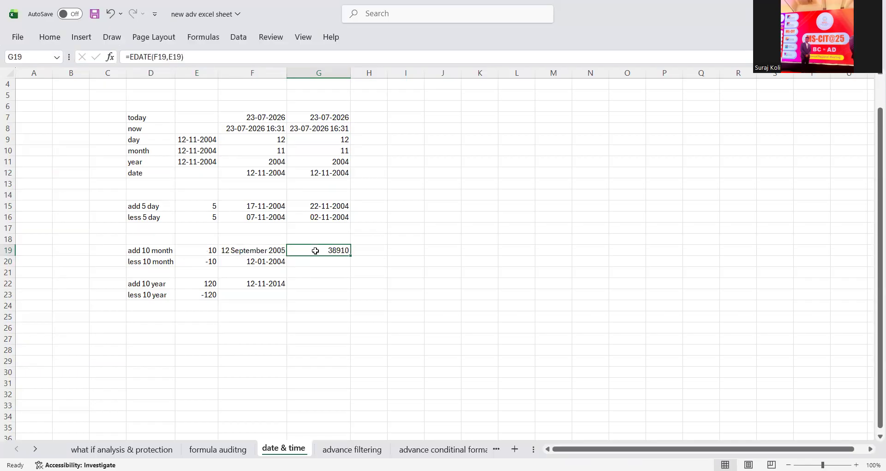
{"action": "left_click", "coordinate": [50, 37]}
{"action": "left_click", "coordinate": [495, 59]}
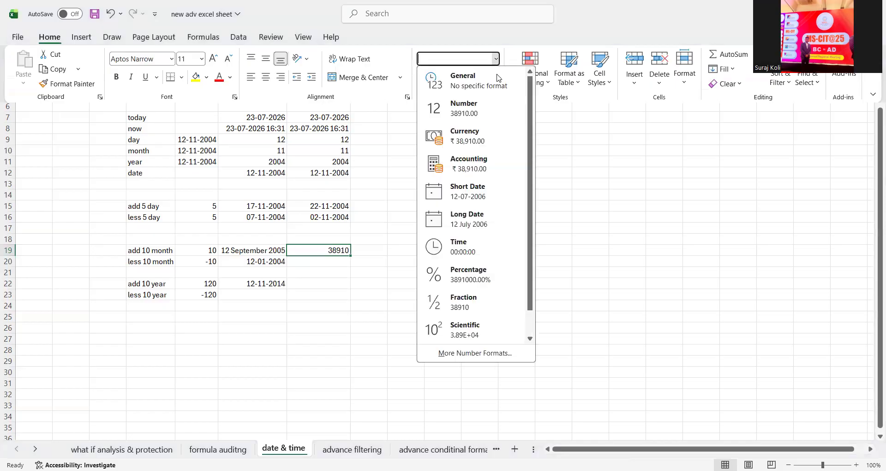
{"action": "left_click", "coordinate": [478, 221]}
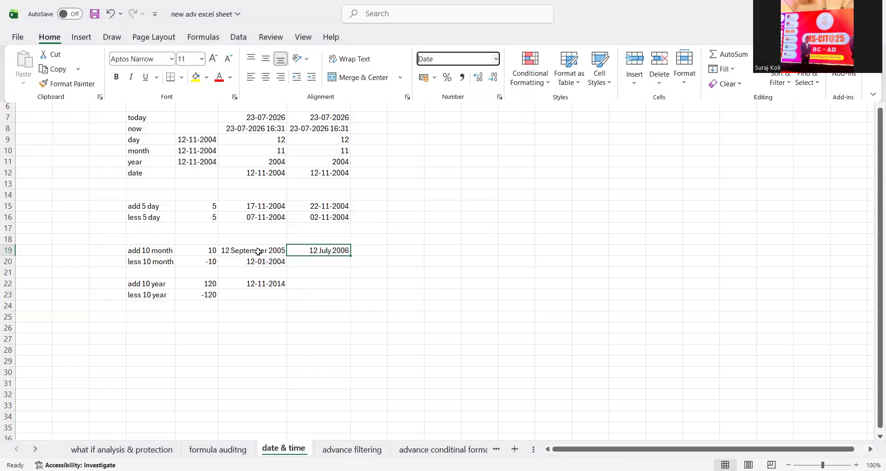
- Enter =EDATE(F19,E20) in G20 for the date 10 months earlier
{"action": "left_click", "coordinate": [302, 261]}
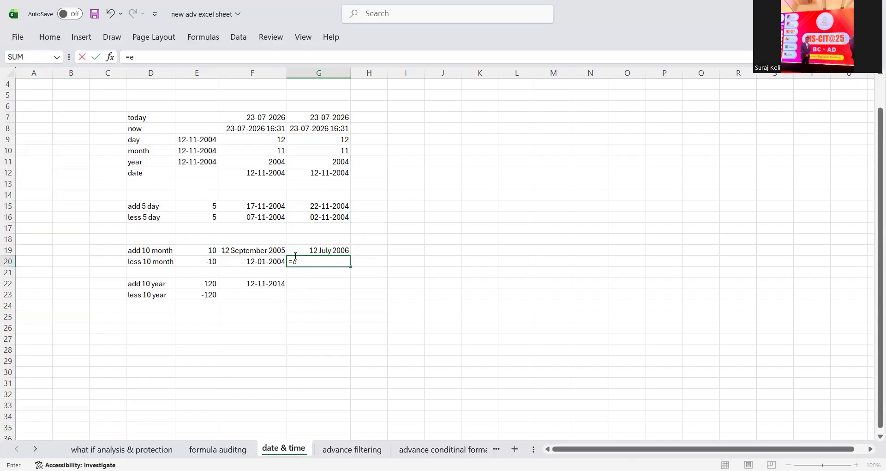
{"action": "type", "text": "date("}
{"action": "left_click", "coordinate": [261, 252]}
{"action": "type", "text": ","}
{"action": "left_click", "coordinate": [207, 260]}
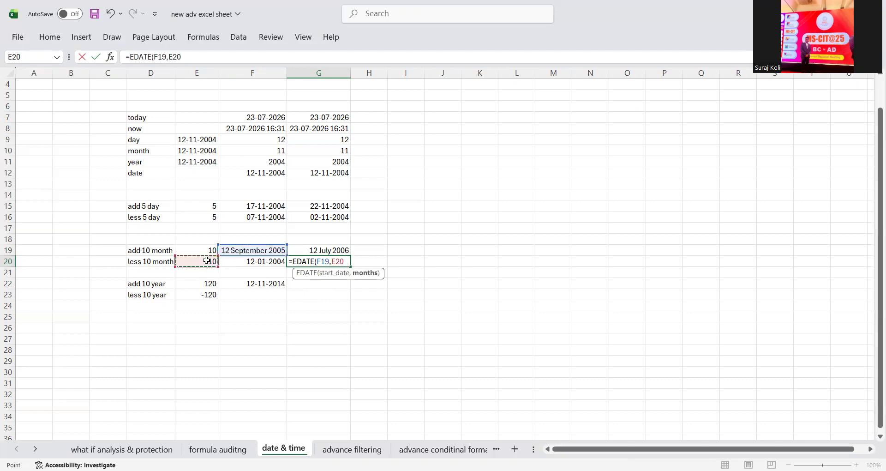
{"action": "key", "text": "Return"}
- Format G20 as Short Date so it shows 12-11-2004
{"action": "left_click", "coordinate": [325, 262]}
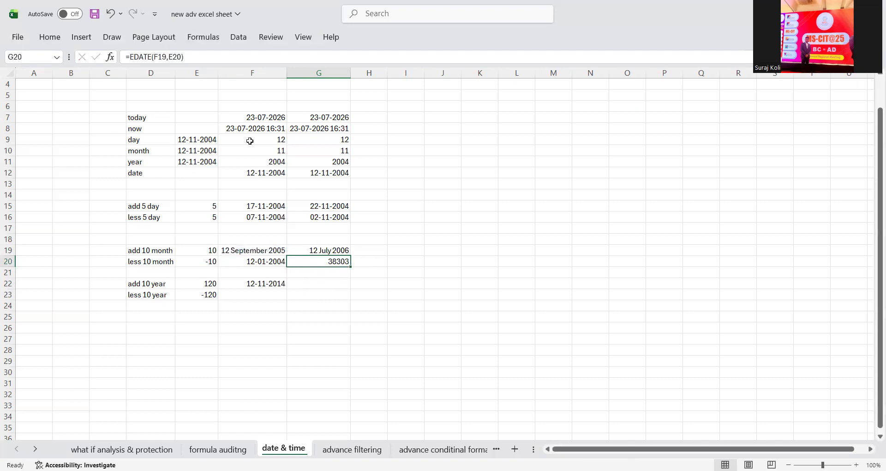
{"action": "left_click", "coordinate": [62, 38]}
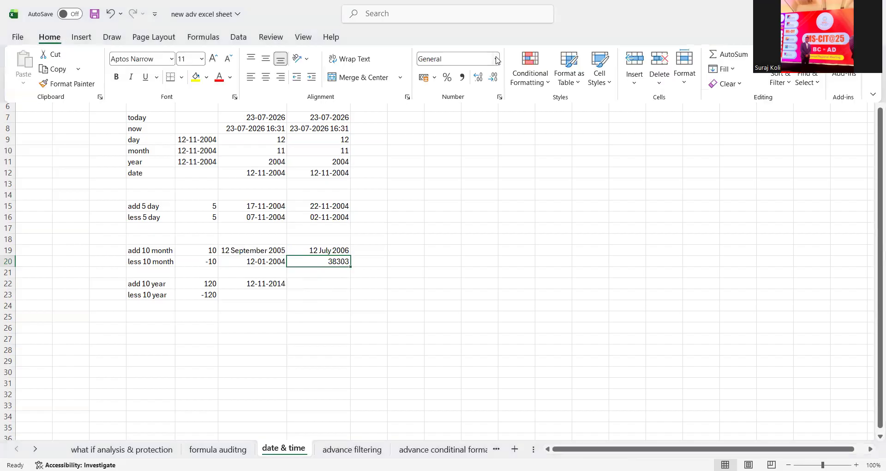
{"action": "left_click", "coordinate": [496, 60]}
{"action": "left_click", "coordinate": [466, 275]}
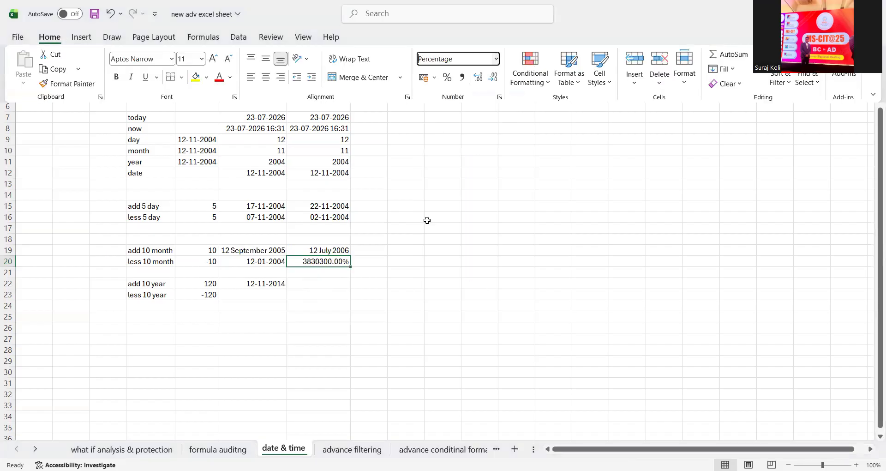
{"action": "left_click", "coordinate": [338, 261]}
{"action": "left_click", "coordinate": [53, 41]}
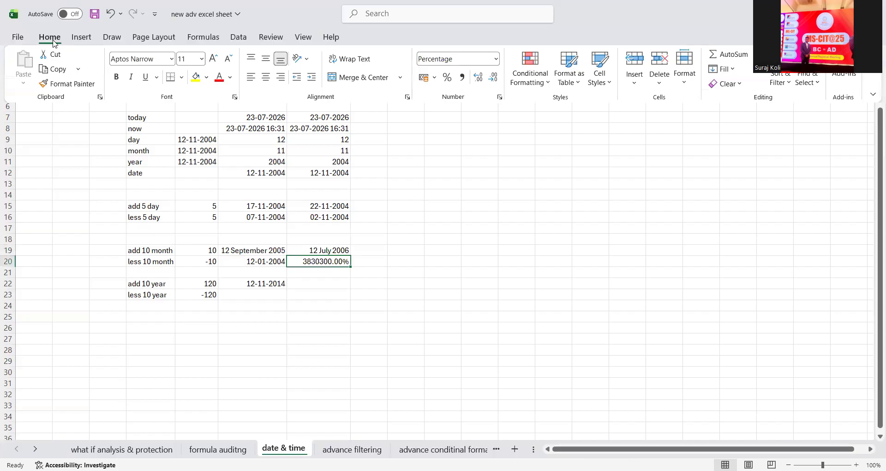
{"action": "left_click", "coordinate": [496, 59]}
{"action": "left_click", "coordinate": [476, 194]}
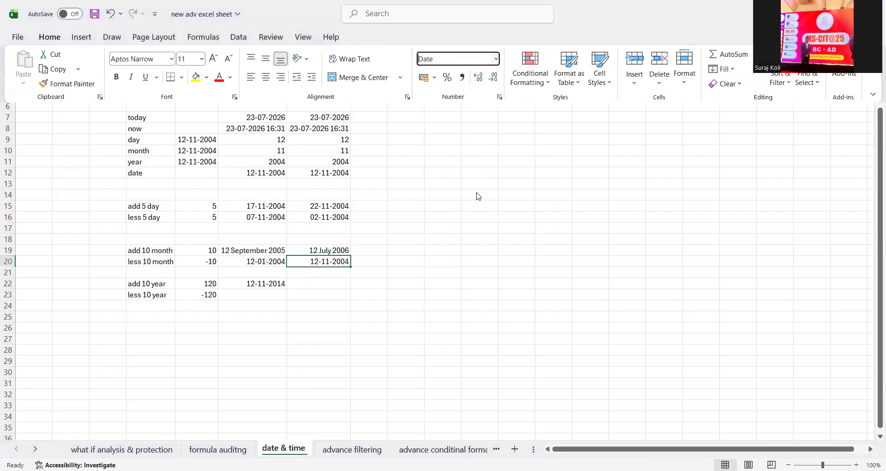
{"action": "left_click", "coordinate": [321, 283]}
{"action": "left_click", "coordinate": [323, 274]}
{"action": "left_click", "coordinate": [319, 286]}
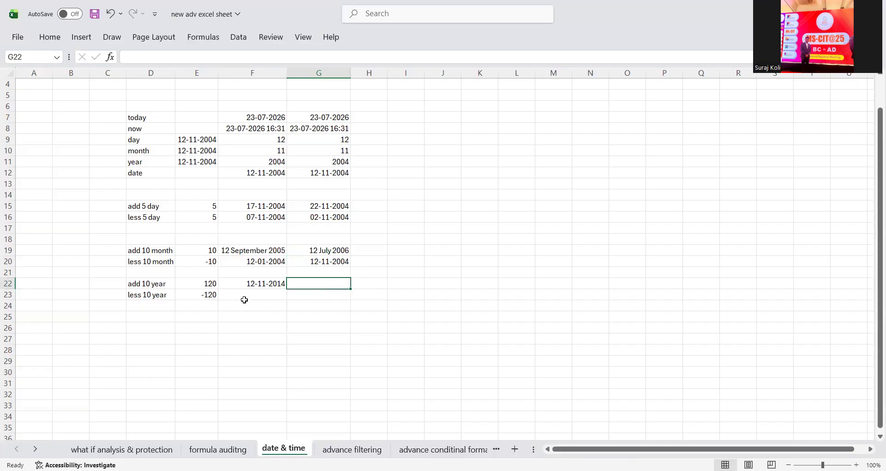
- Check the start date in F22 and the 120-month values in E22 and E23
{"action": "left_click", "coordinate": [281, 285]}
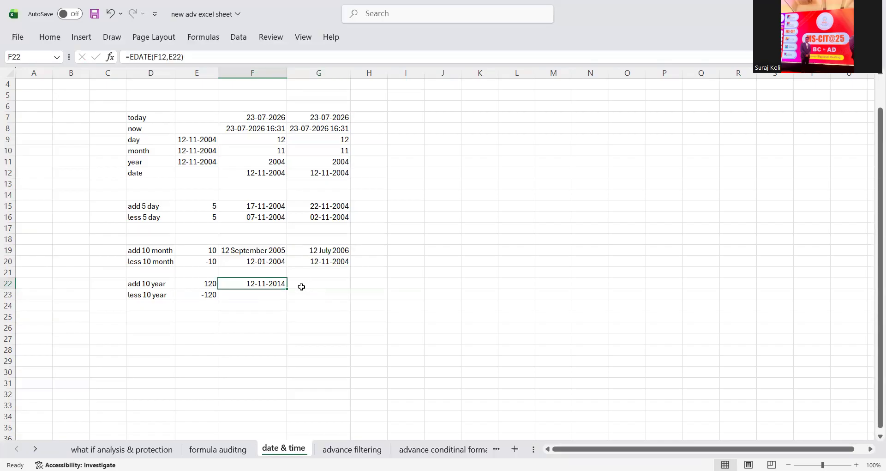
{"action": "left_click", "coordinate": [304, 285]}
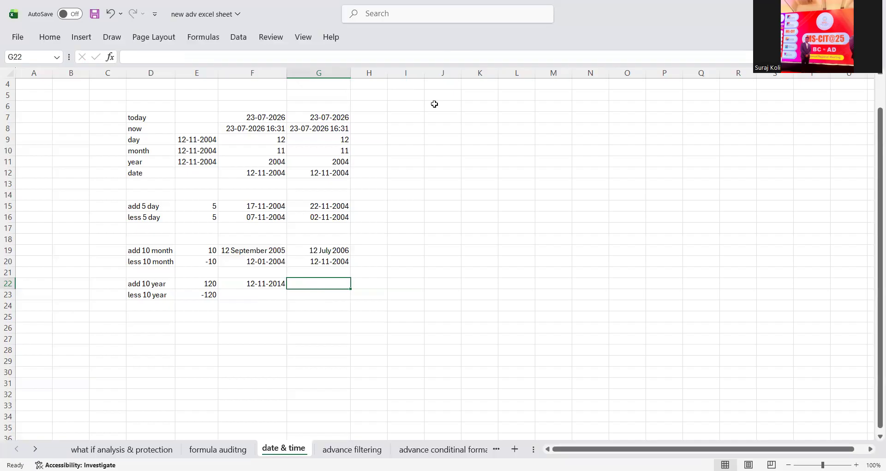
{"action": "left_click", "coordinate": [204, 282]}
{"action": "left_click", "coordinate": [211, 292]}
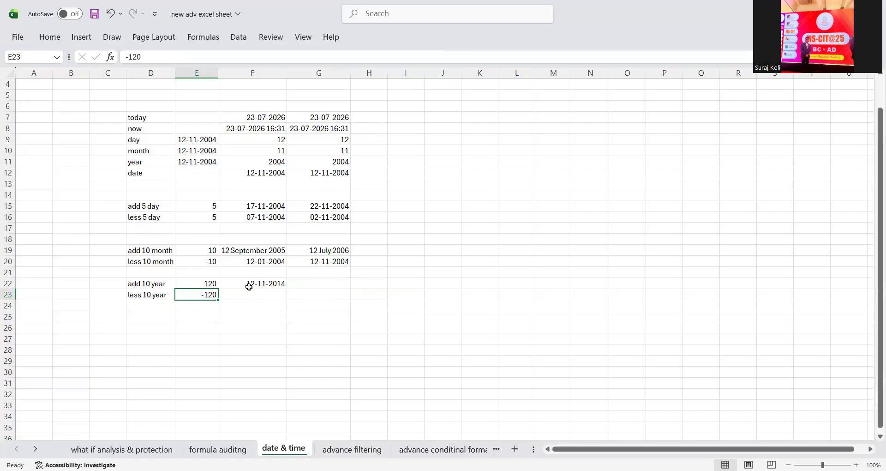
{"action": "left_click", "coordinate": [326, 291]}
- Enter =EDATE(F22,E22) in G22 and format it as Short Date, giving 12-11-2024
{"action": "left_click", "coordinate": [318, 283]}
{"action": "type", "text": "=e"}
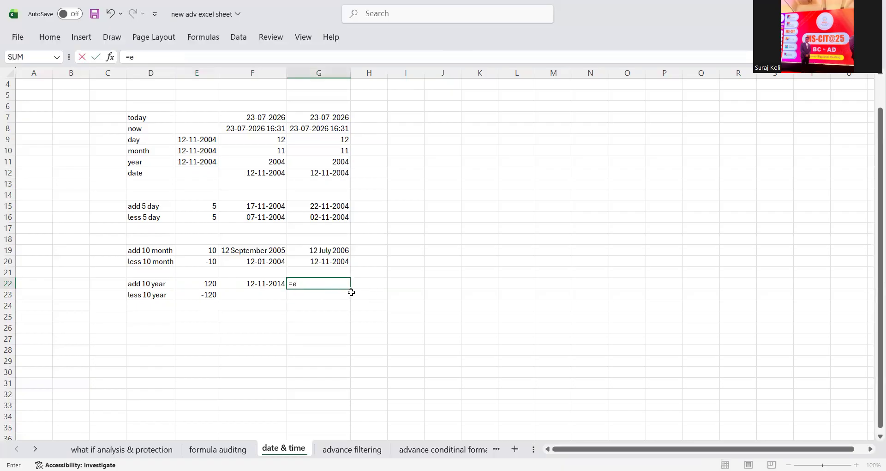
{"action": "type", "text": "date("}
{"action": "left_click", "coordinate": [274, 280]}
{"action": "type", "text": ","}
{"action": "left_click", "coordinate": [180, 282]}
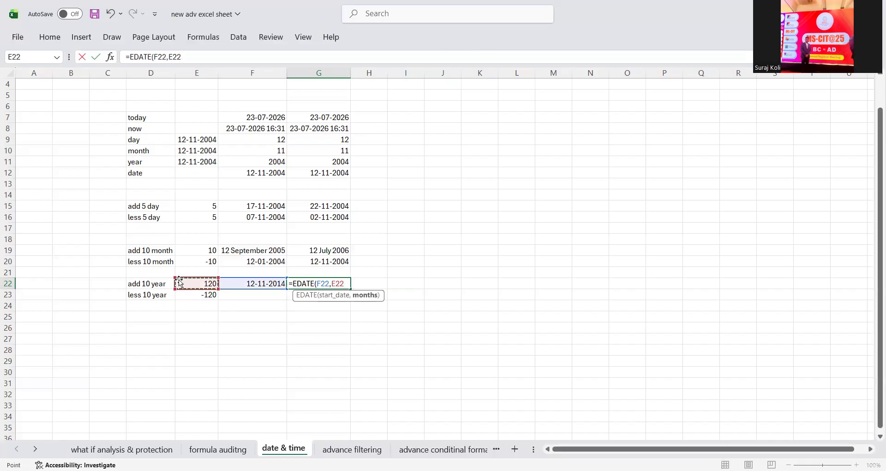
{"action": "key", "text": "Return"}
{"action": "left_click", "coordinate": [312, 281]}
{"action": "left_click", "coordinate": [54, 37]}
{"action": "left_click", "coordinate": [495, 58]}
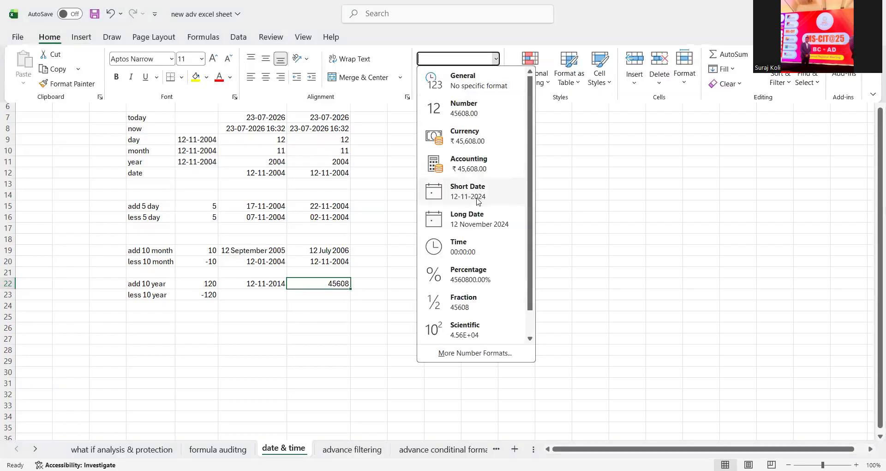
{"action": "left_click", "coordinate": [478, 201]}
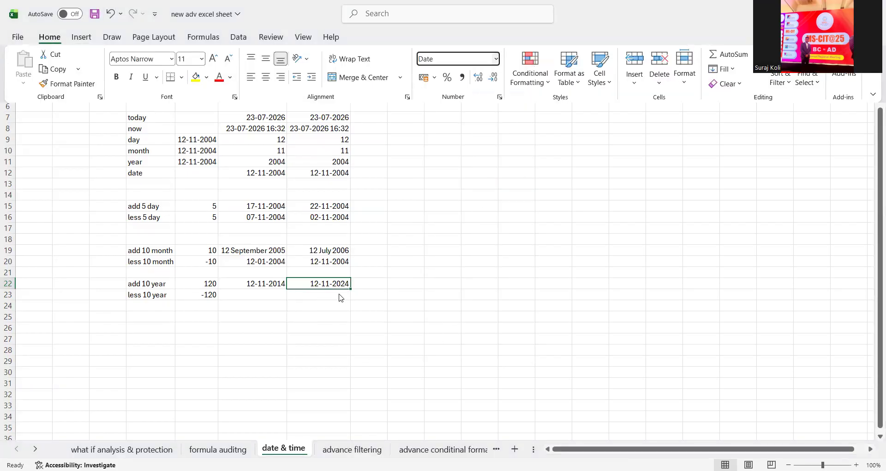
- Enter =EDATE(F22,E23) in G23 as a Short Date (12-11-2004), then open the advance filtering sheet
{"action": "key", "text": "Down"}
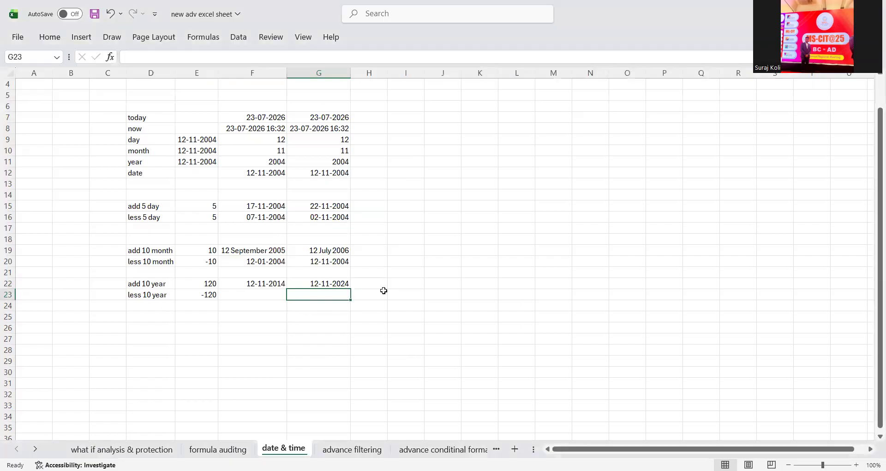
{"action": "type", "text": "=eDATE("}
{"action": "left_click", "coordinate": [255, 283]}
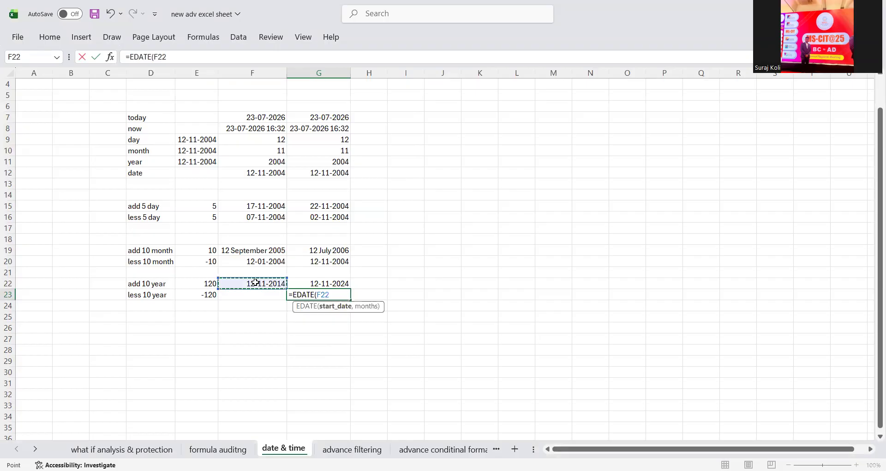
{"action": "type", "text": ","}
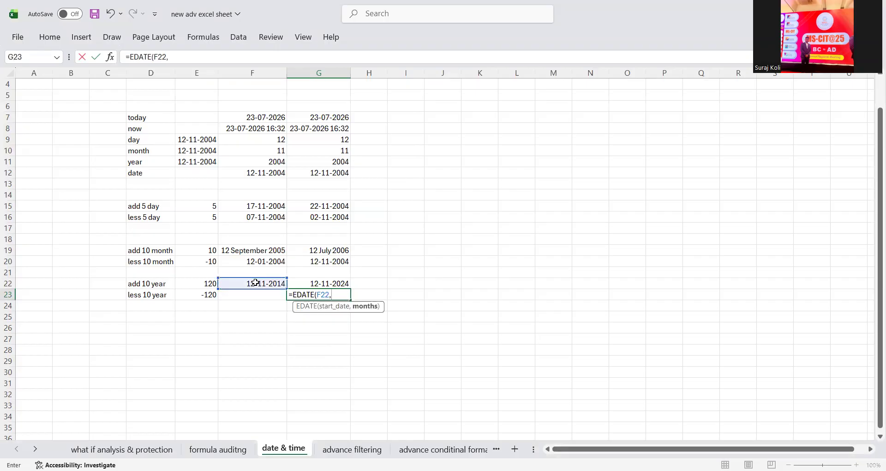
{"action": "left_click", "coordinate": [203, 293]}
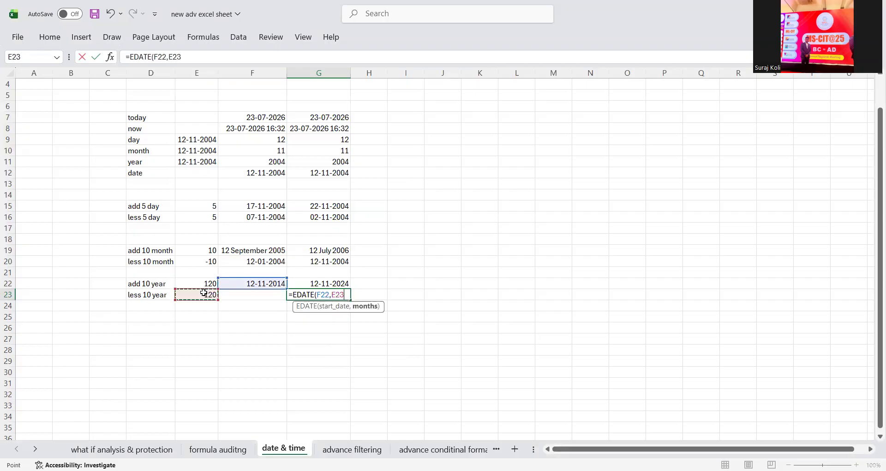
{"action": "key", "text": "Return"}
{"action": "left_click", "coordinate": [295, 294]}
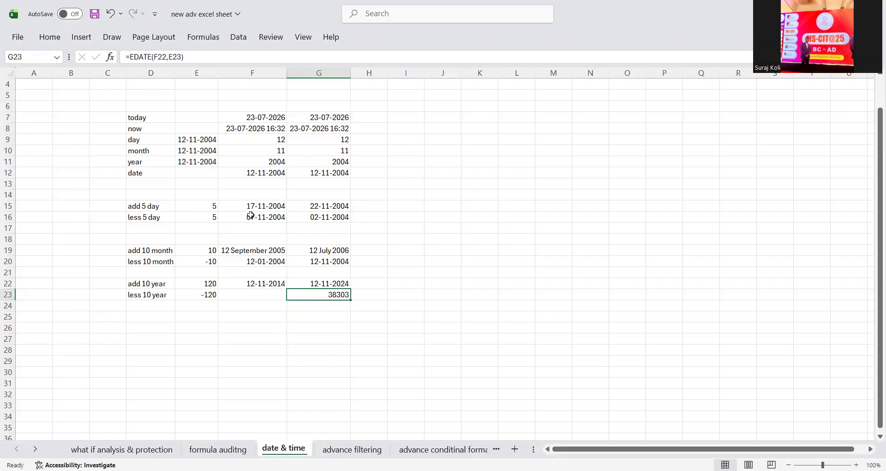
{"action": "left_click", "coordinate": [36, 43]}
{"action": "left_click", "coordinate": [495, 58]}
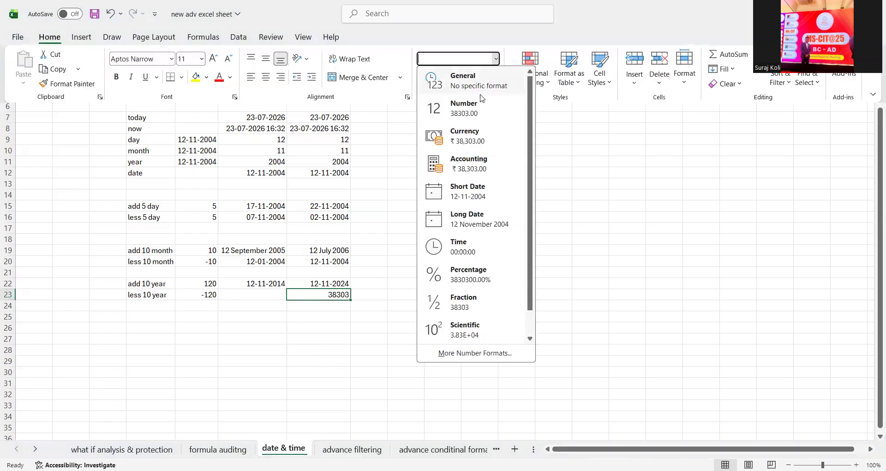
{"action": "left_click", "coordinate": [461, 199]}
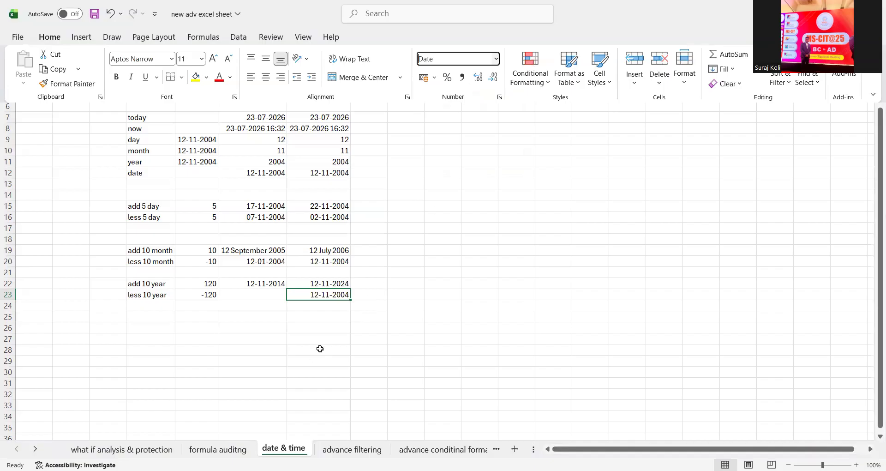
{"action": "left_click", "coordinate": [343, 454]}
{"action": "left_click", "coordinate": [469, 236]}
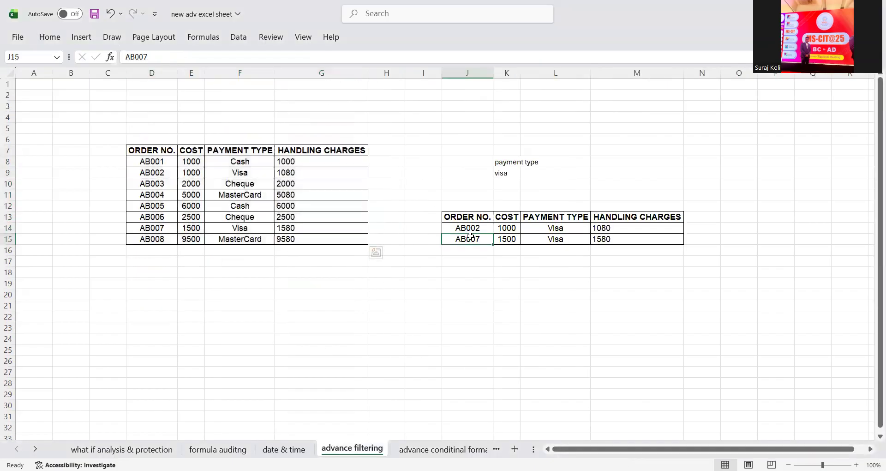
{"action": "left_click_drag", "start_coordinate": [466, 194], "coordinate": [738, 261]}
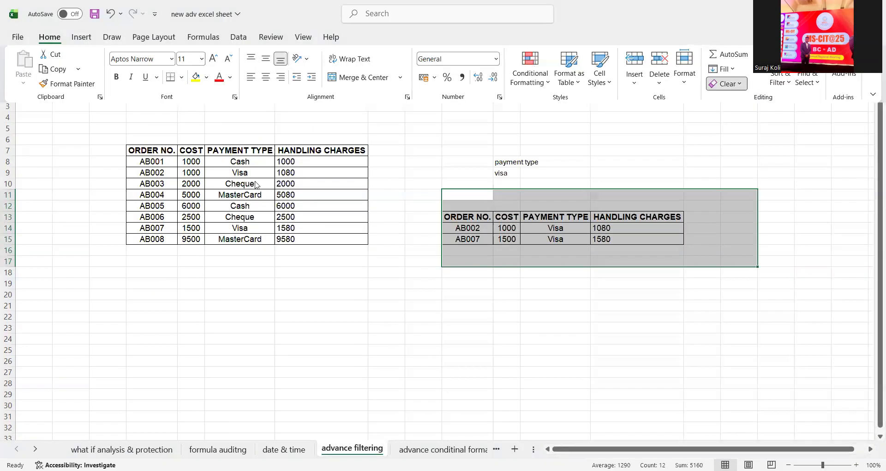
{"action": "key", "text": "ctrl+z"}
{"action": "left_click_drag", "start_coordinate": [249, 151], "coordinate": [323, 235]}
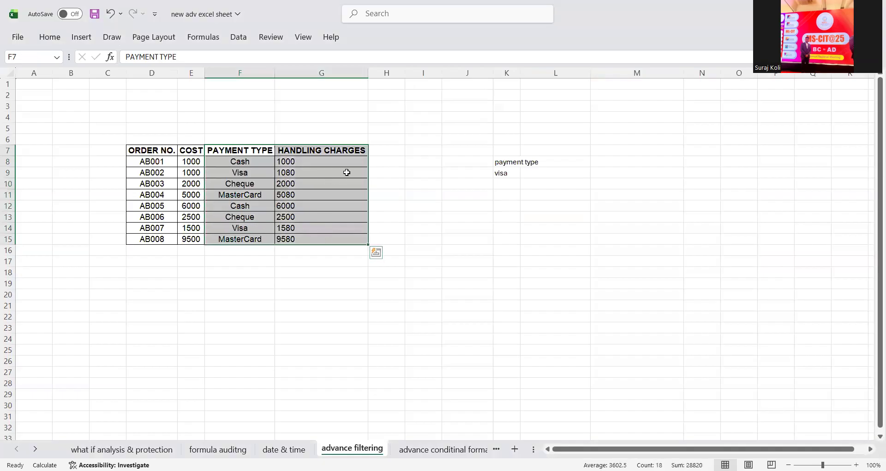
{"action": "left_click", "coordinate": [506, 183]}
{"action": "left_click", "coordinate": [507, 161]}
{"action": "double_click", "coordinate": [520, 73]}
{"action": "left_click", "coordinate": [515, 172]}
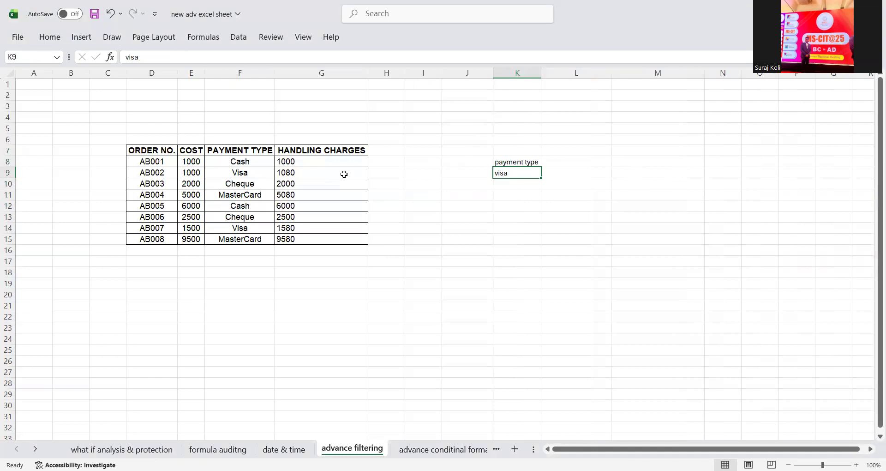
{"action": "left_click", "coordinate": [223, 160]}
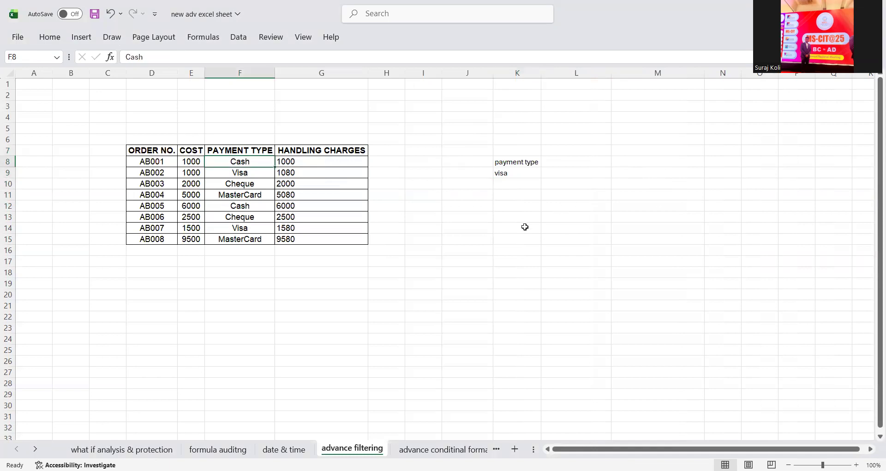
{"action": "left_click", "coordinate": [524, 227]}
{"action": "left_click", "coordinate": [515, 205]}
{"action": "left_click", "coordinate": [498, 194]}
{"action": "left_click", "coordinate": [49, 37]}
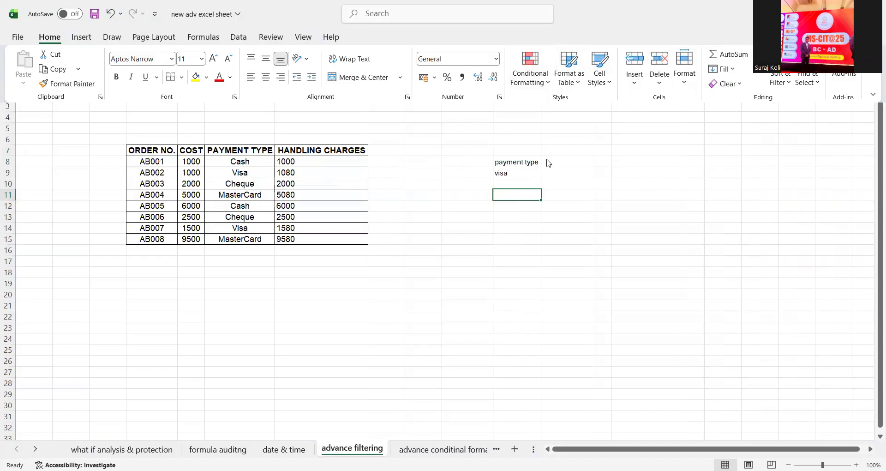
- Start an Advanced Filter set to copy to another location, with list range D7:G15
{"action": "left_click", "coordinate": [203, 37]}
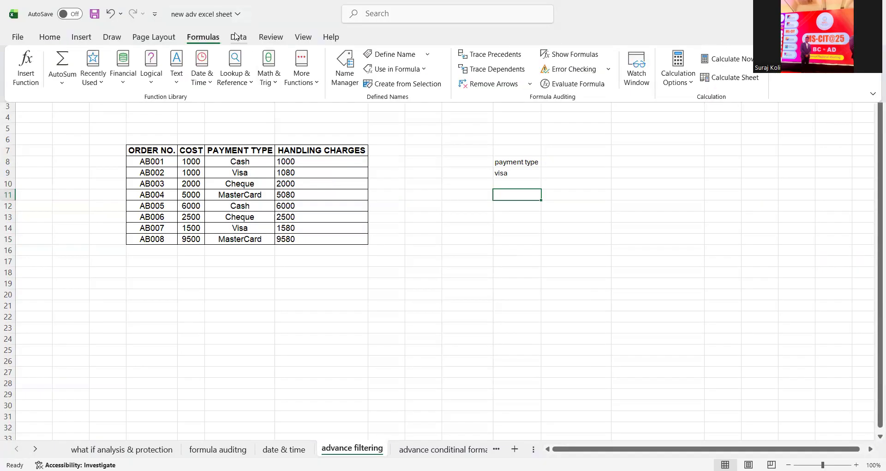
{"action": "left_click", "coordinate": [239, 38]}
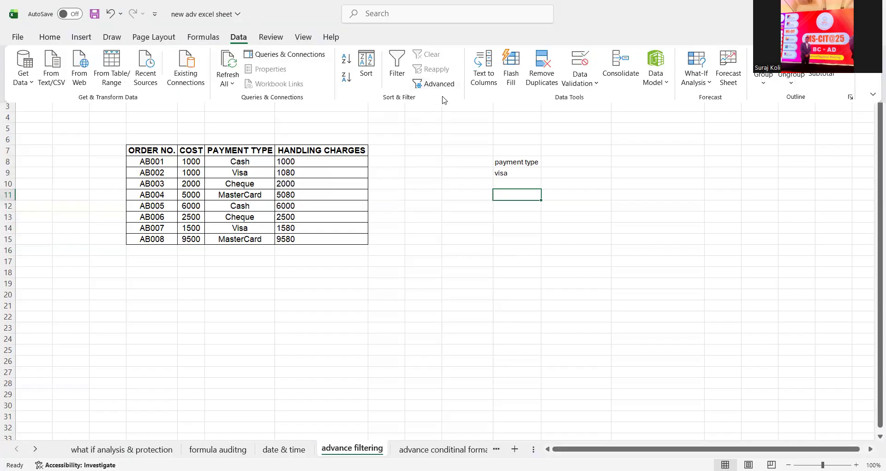
{"action": "left_click", "coordinate": [439, 84]}
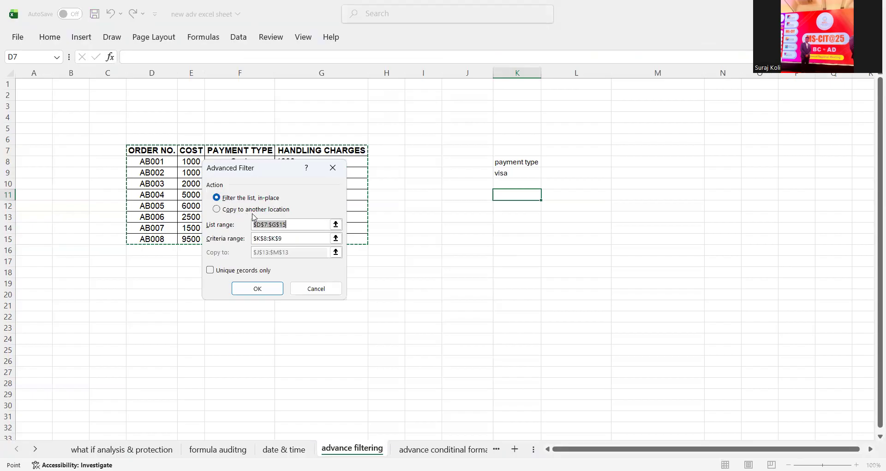
{"action": "left_click", "coordinate": [226, 211]}
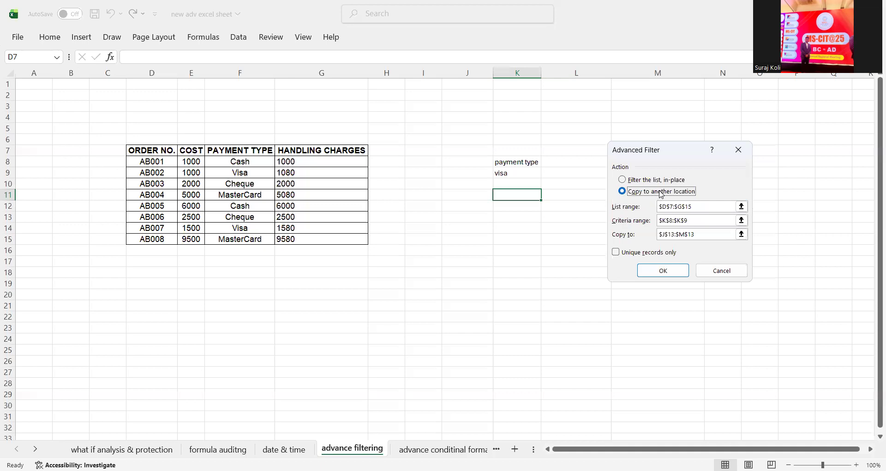
{"action": "left_click", "coordinate": [741, 207]}
{"action": "left_click", "coordinate": [741, 207]}
{"action": "left_click", "coordinate": [135, 154]}
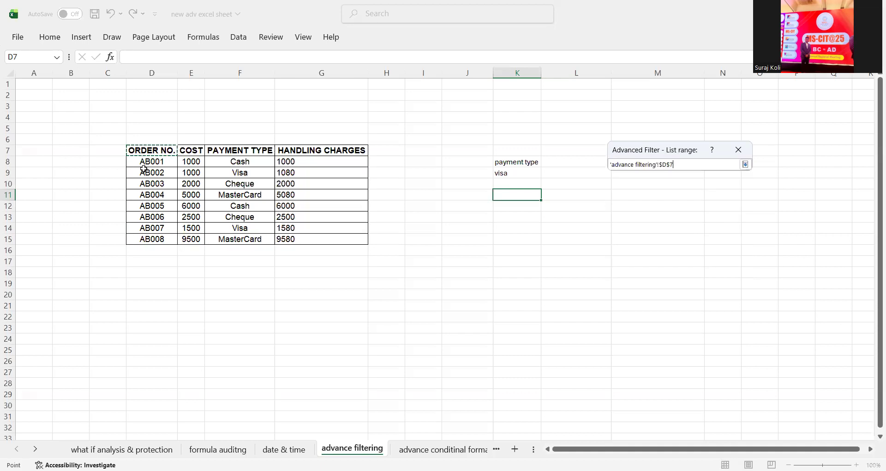
{"action": "left_click_drag", "start_coordinate": [317, 224], "coordinate": [330, 233]}
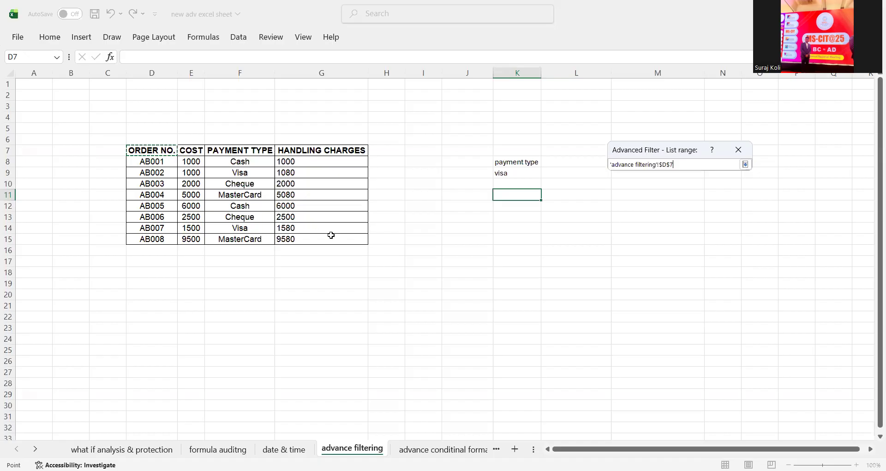
- Set criteria range K8:K9 and output cell K11, then run the filter to copy the Visa orders
{"action": "left_click", "coordinate": [745, 165]}
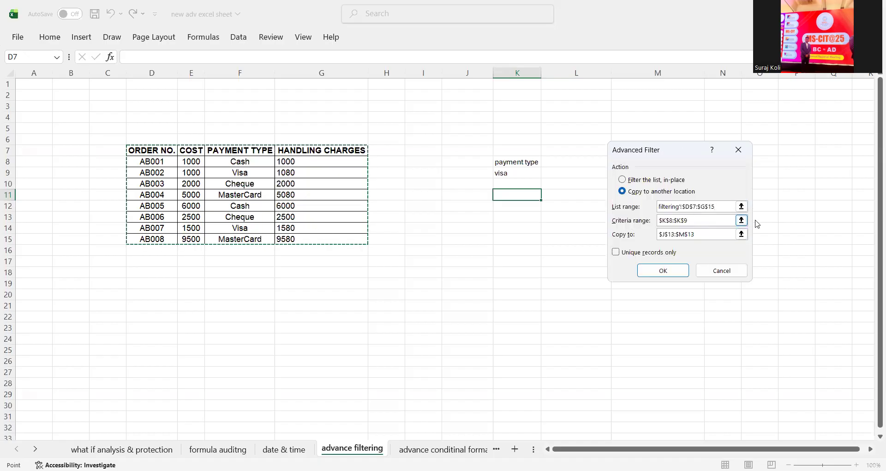
{"action": "left_click", "coordinate": [741, 220]}
{"action": "left_click_drag", "start_coordinate": [528, 164], "coordinate": [525, 172]}
{"action": "left_click", "coordinate": [745, 165]}
{"action": "left_click", "coordinate": [742, 235]}
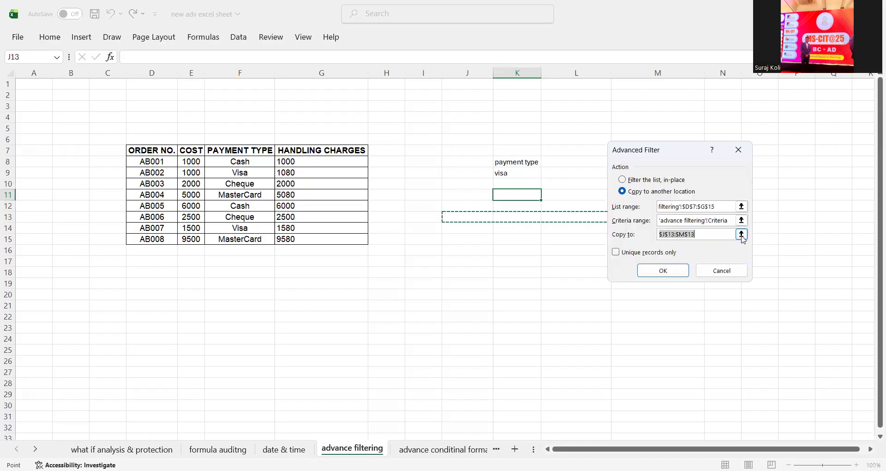
{"action": "left_click", "coordinate": [531, 197]}
{"action": "left_click", "coordinate": [744, 166]}
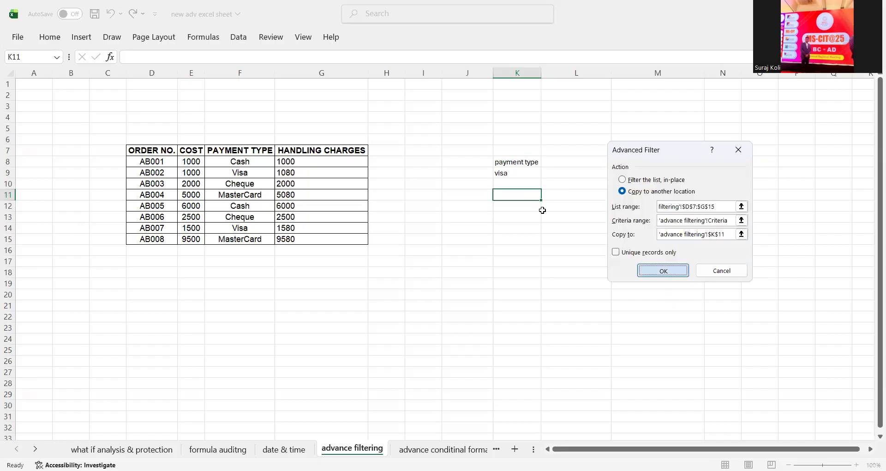
{"action": "key", "text": "Return"}
{"action": "left_click", "coordinate": [660, 208]}
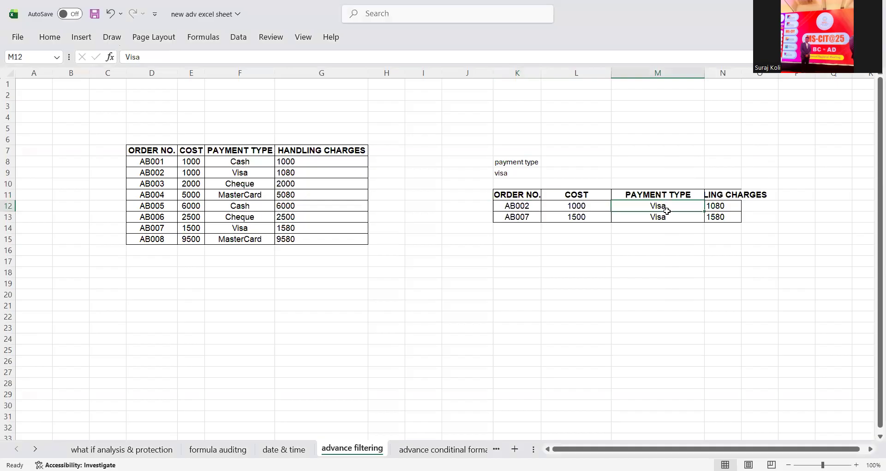
- Convert the order table D7:G15 into a formatted table with Ctrl+T
{"action": "left_click", "coordinate": [535, 227]}
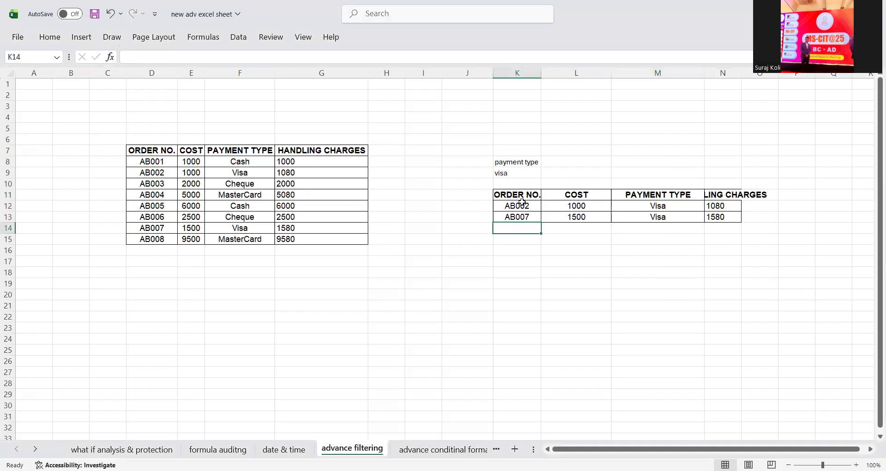
{"action": "left_click", "coordinate": [514, 179]}
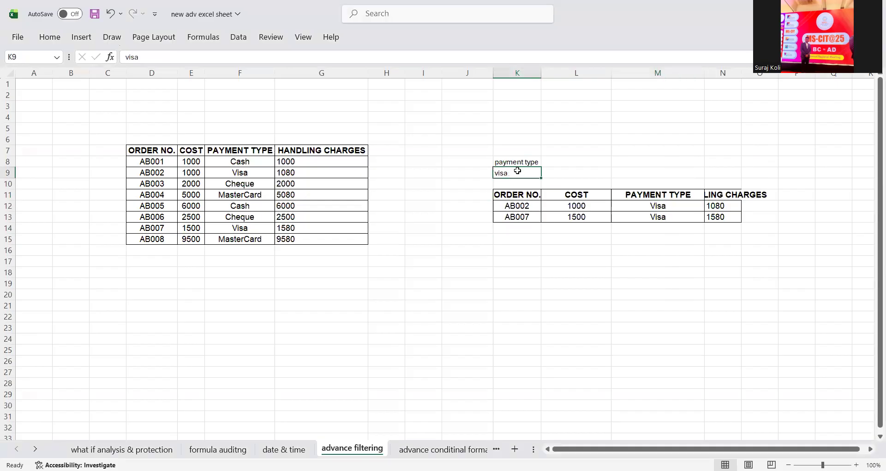
{"action": "left_click_drag", "start_coordinate": [645, 205], "coordinate": [646, 216]}
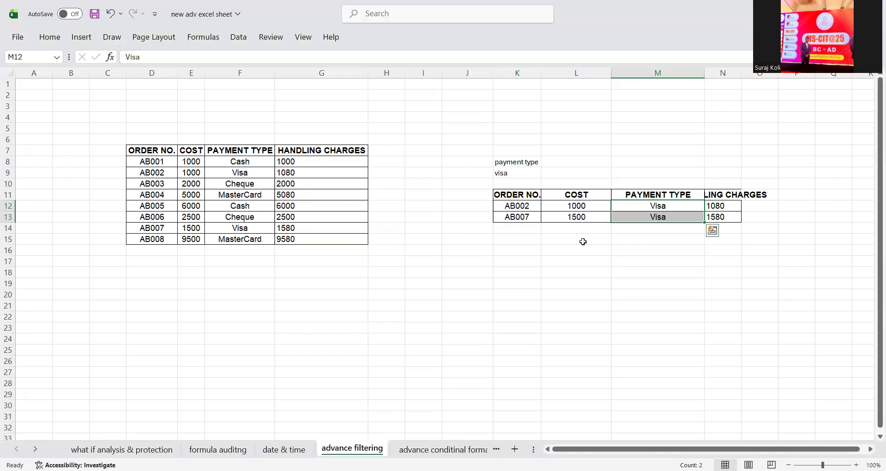
{"action": "left_click_drag", "start_coordinate": [168, 151], "coordinate": [311, 235]}
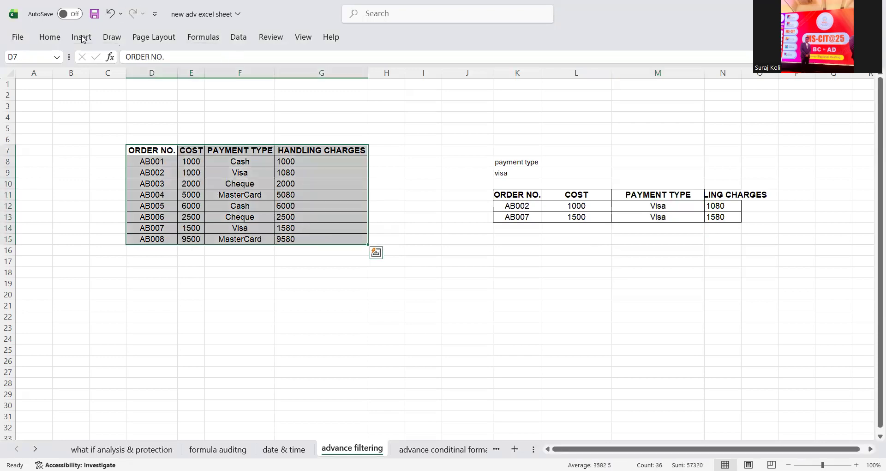
{"action": "left_click", "coordinate": [49, 37]}
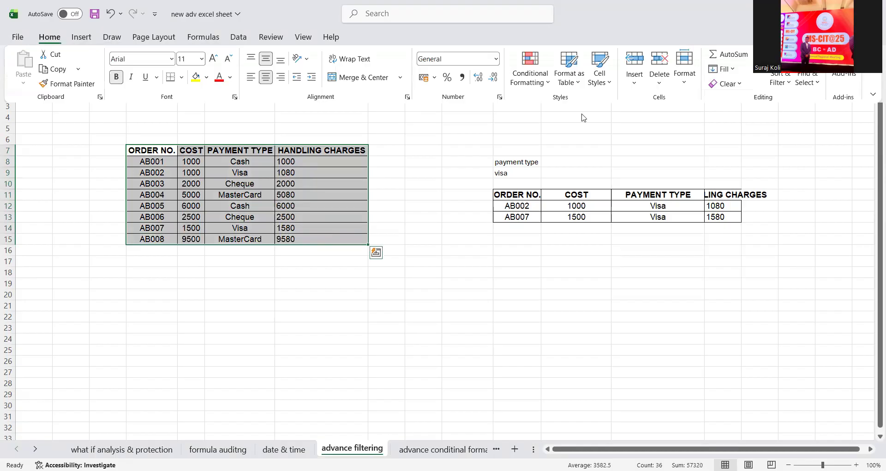
{"action": "key", "text": "ctrl+t"}
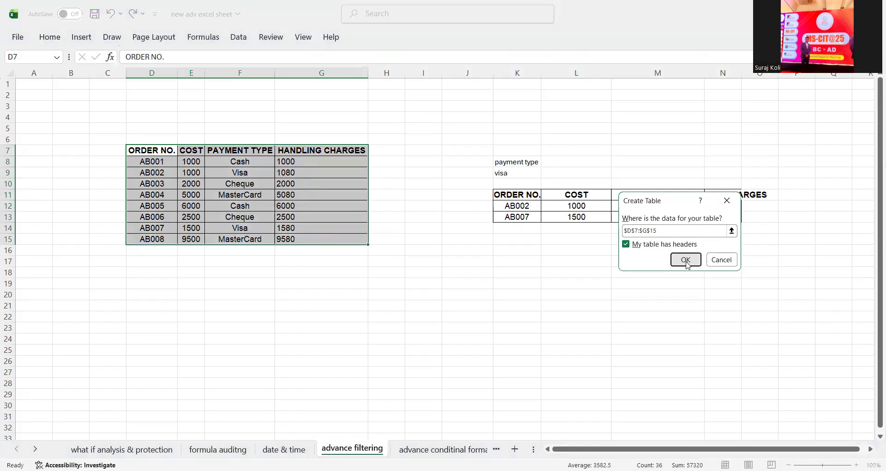
{"action": "key", "text": "Return"}
- Filter PAYMENT TYPE to show only Visa, try Cash, then undo both filters
{"action": "left_click", "coordinate": [292, 151]}
{"action": "left_click", "coordinate": [248, 406]}
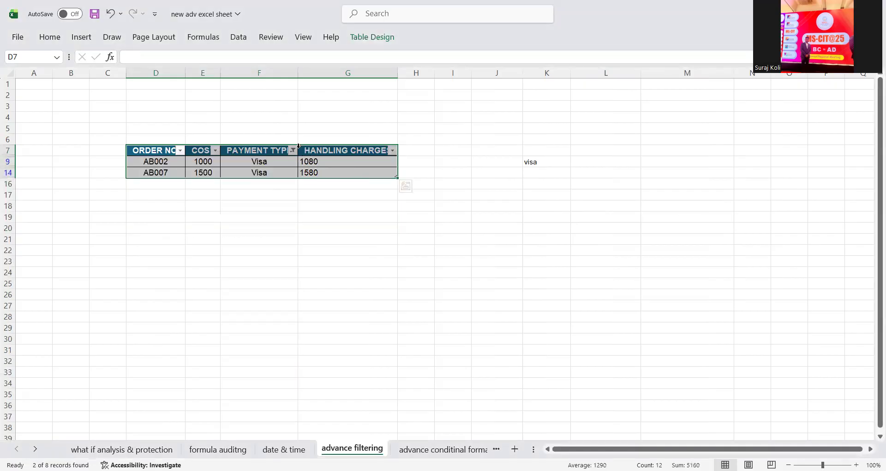
{"action": "left_click", "coordinate": [292, 151]}
{"action": "left_click", "coordinate": [188, 311]}
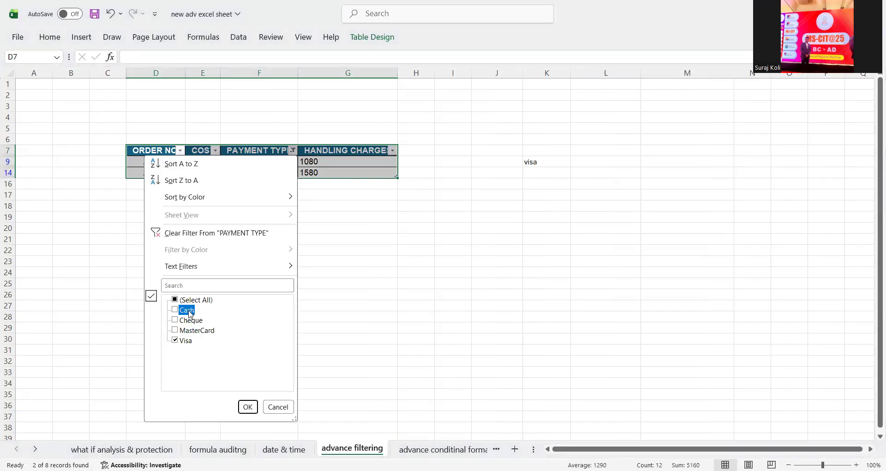
{"action": "left_click", "coordinate": [186, 342]}
{"action": "left_click", "coordinate": [247, 406]}
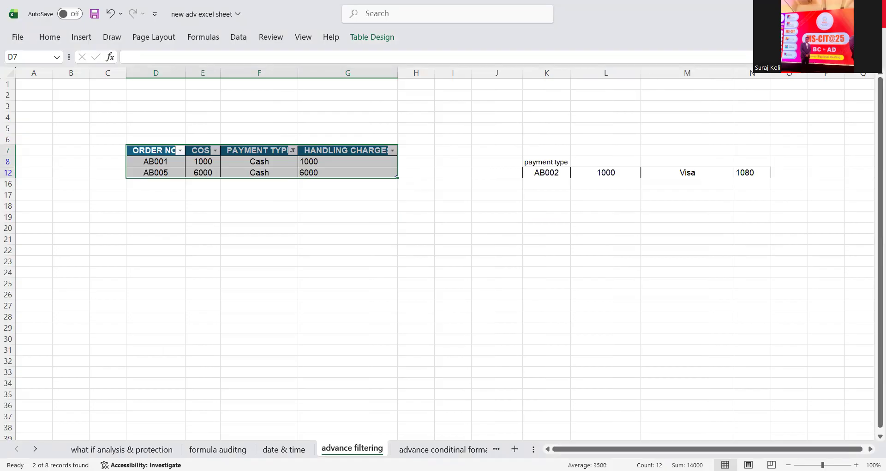
{"action": "key", "text": "ctrl+z"}
{"action": "key", "text": "ctrl+z"}
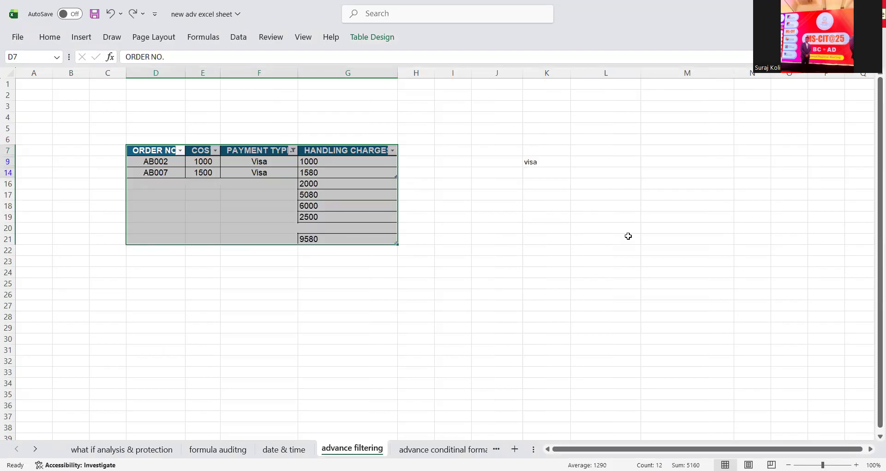
{"action": "key", "text": "ctrl+z"}
{"action": "left_click", "coordinate": [442, 449]}
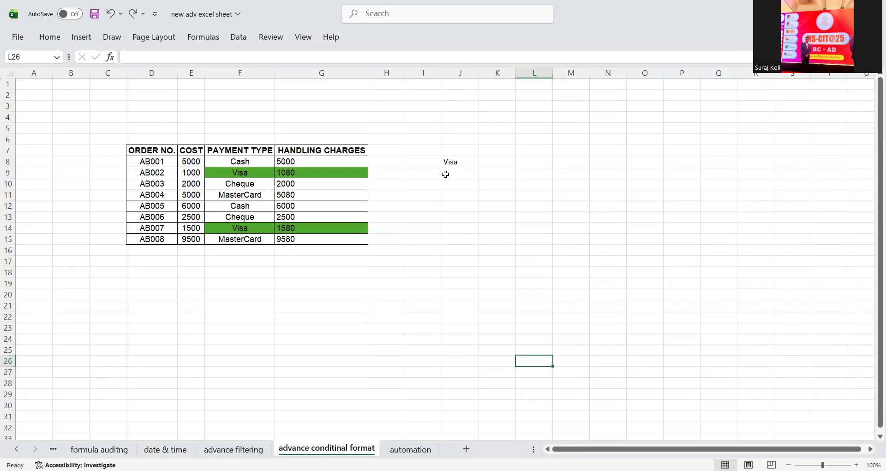
- Type cash into J8 as the highlight criterion, then return to the advance filtering sheet
{"action": "left_click", "coordinate": [464, 161]}
{"action": "type", "text": "cash"}
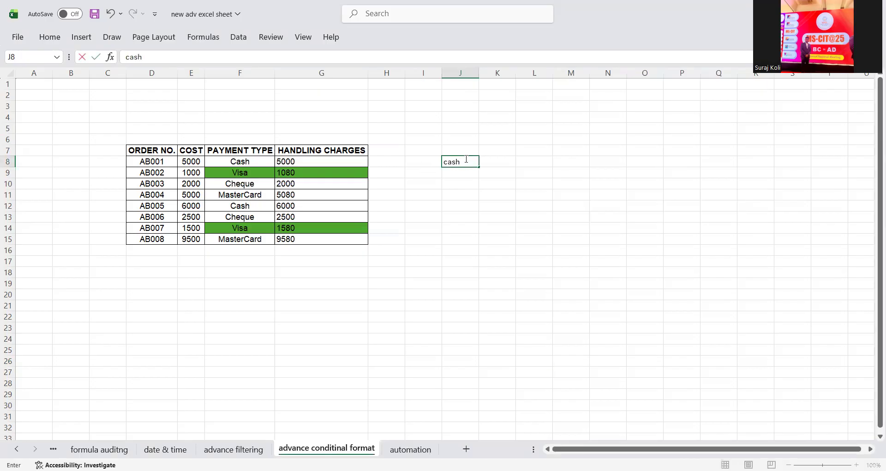
{"action": "key", "text": "Return"}
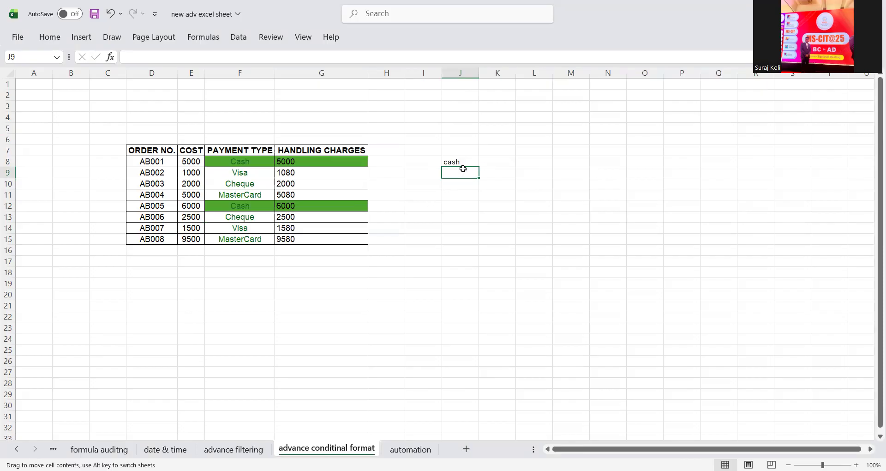
{"action": "left_click", "coordinate": [452, 230]}
{"action": "left_click", "coordinate": [447, 151]}
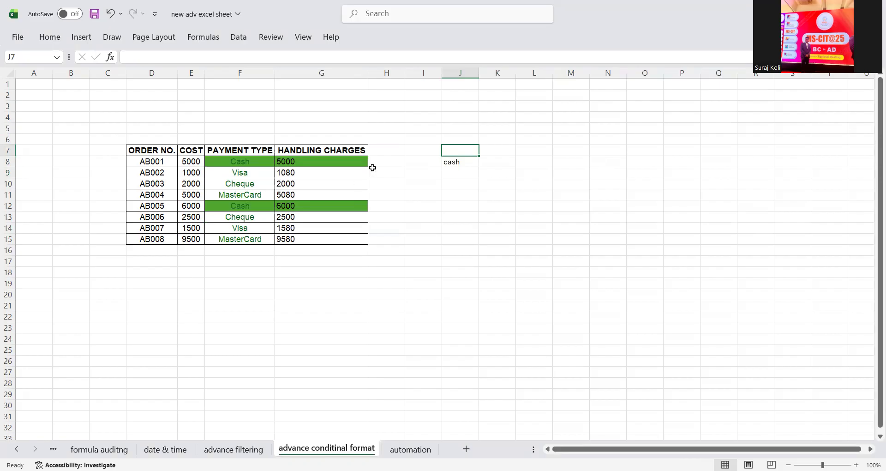
{"action": "left_click", "coordinate": [254, 449]}
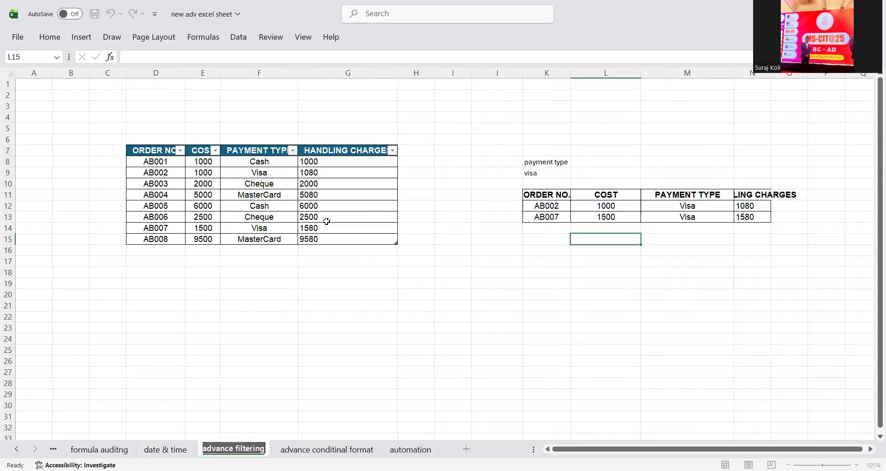
- Copy the order table and paste it at D18 on the advance conditinal format sheet
{"action": "left_click", "coordinate": [428, 293]}
{"action": "key", "text": "ctrl+Page_Down"}
{"action": "key", "text": "ctrl+Page_Up"}
{"action": "left_click", "coordinate": [349, 285]}
{"action": "left_click_drag", "start_coordinate": [153, 151], "coordinate": [340, 238]}
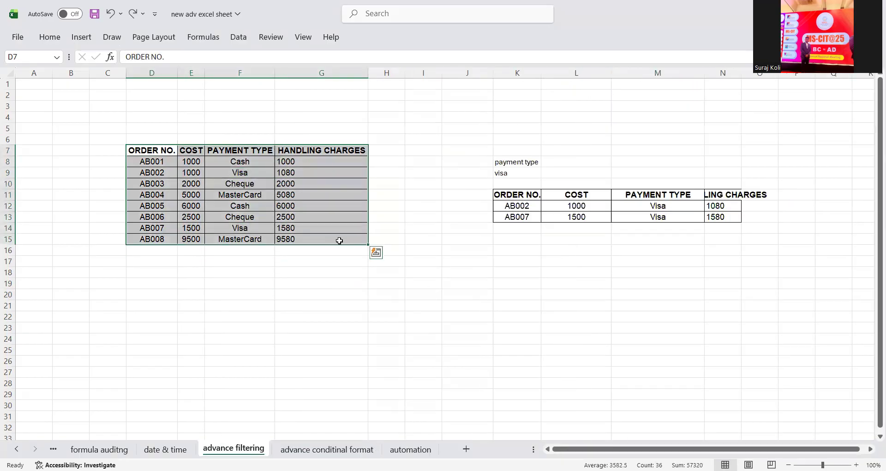
{"action": "key", "text": "ctrl+c"}
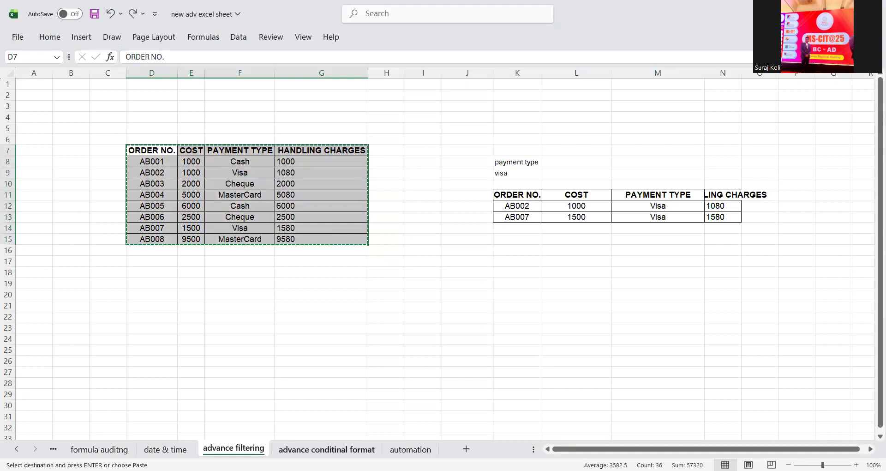
{"action": "key", "text": "ctrl+Page_Down"}
{"action": "scroll", "coordinate": [164, 259], "scroll_direction": "down", "scroll_amount": 2}
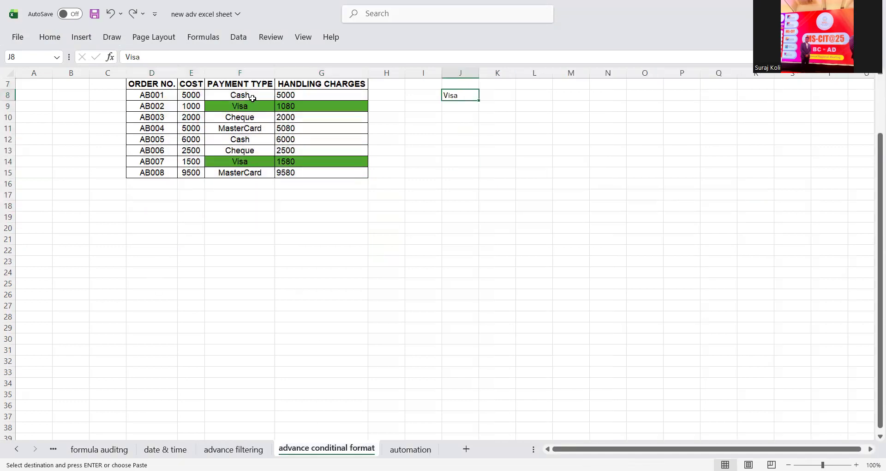
{"action": "left_click", "coordinate": [150, 209]}
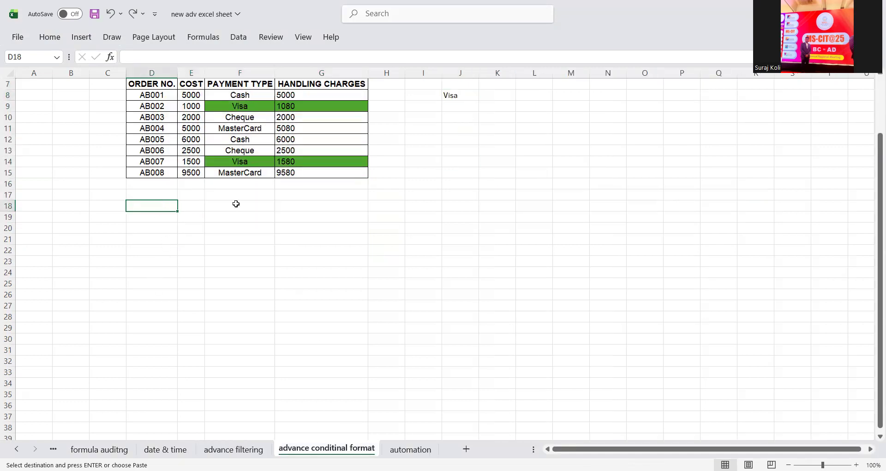
{"action": "key", "text": "ctrl+v"}
{"action": "left_click", "coordinate": [269, 288]}
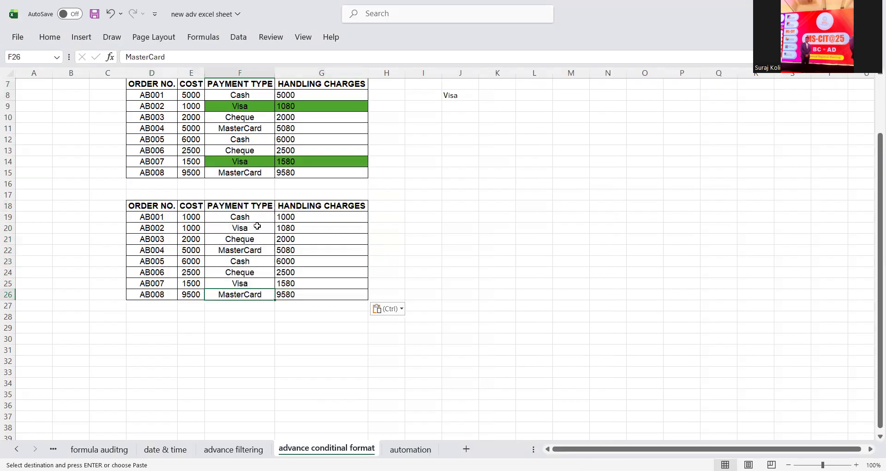
- Select the copy's payment types F19:F26 and start a new formula-based conditional formatting rule
{"action": "left_click_drag", "start_coordinate": [247, 207], "coordinate": [247, 292]}
{"action": "left_click_drag", "start_coordinate": [263, 218], "coordinate": [261, 292]}
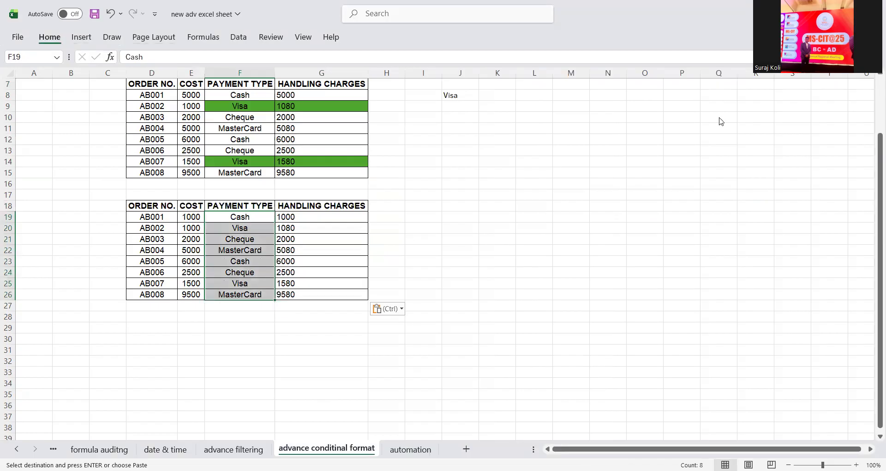
{"action": "left_click", "coordinate": [59, 39]}
{"action": "left_click", "coordinate": [544, 79]}
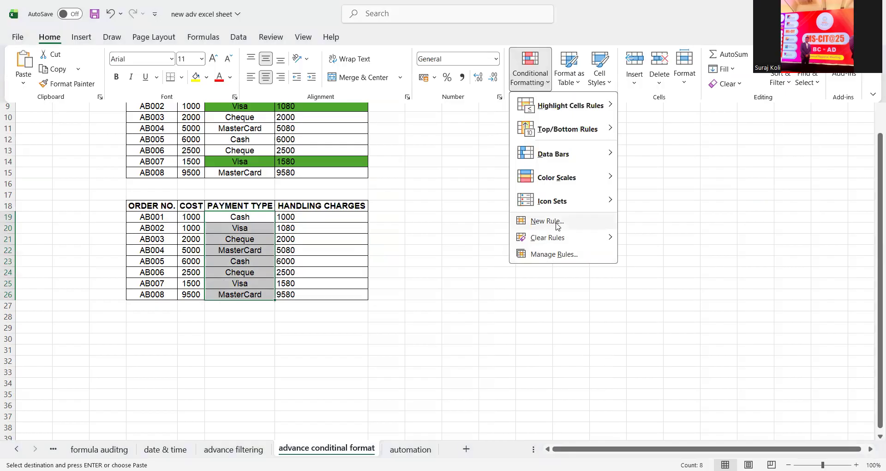
{"action": "left_click", "coordinate": [581, 221]}
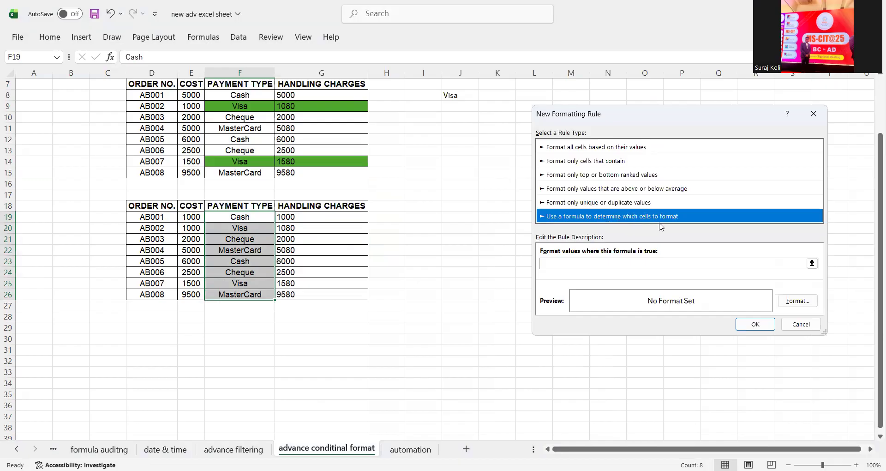
- Create the rule =F19=$J$8 with a yellow fill and apply it
{"action": "left_click", "coordinate": [549, 264]}
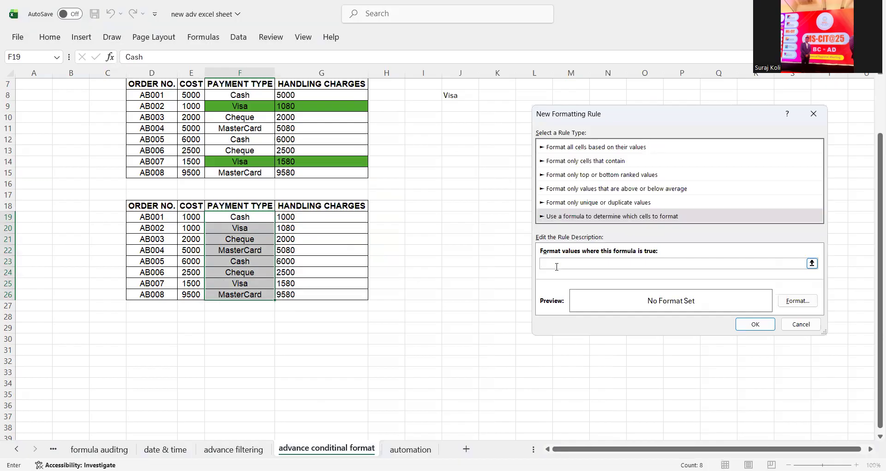
{"action": "left_click", "coordinate": [249, 217]}
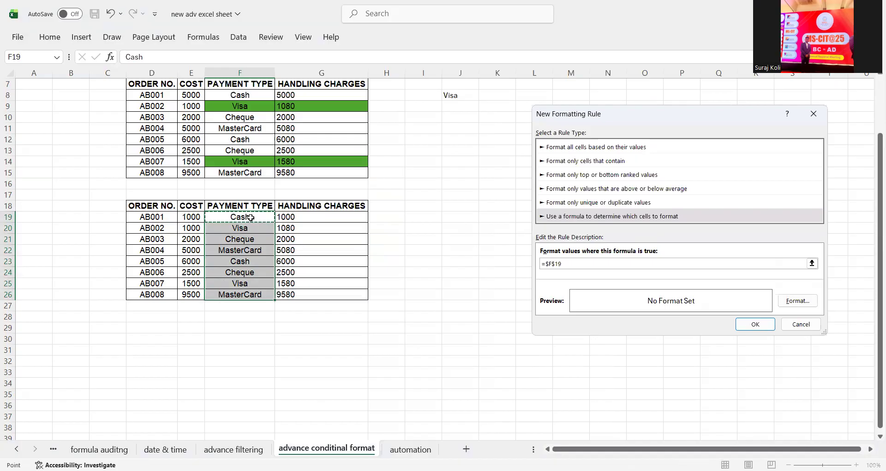
{"action": "key", "text": "BackSpace"}
{"action": "key", "text": "BackSpace"}
{"action": "key", "text": "BackSpace"}
{"action": "key", "text": "BackSpace"}
{"action": "key", "text": "BackSpace"}
{"action": "type", "text": "f19"}
{"action": "type", "text": ",="}
{"action": "key", "text": "BackSpace"}
{"action": "key", "text": "BackSpace"}
{"action": "type", "text": "="}
{"action": "left_click", "coordinate": [454, 95]}
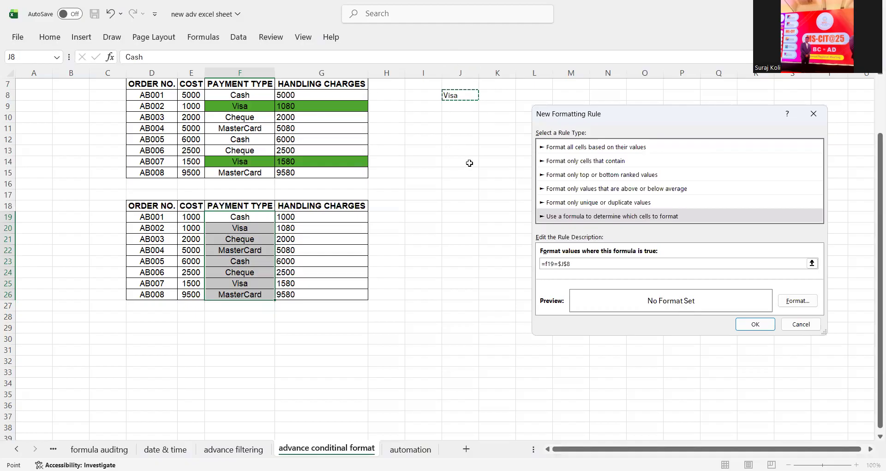
{"action": "left_click", "coordinate": [794, 302]}
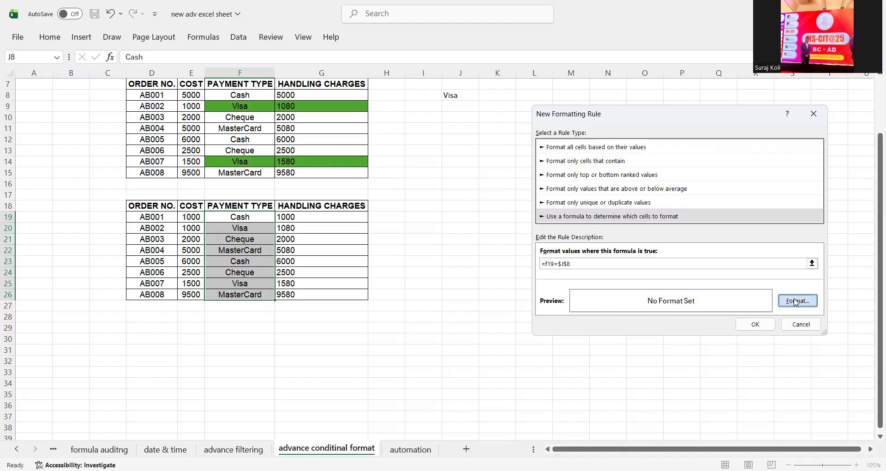
{"action": "left_click", "coordinate": [659, 85]}
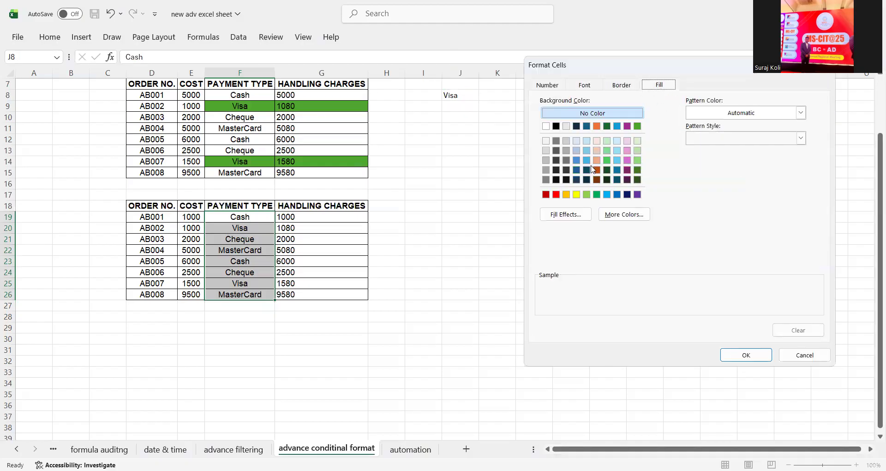
{"action": "left_click", "coordinate": [576, 194]}
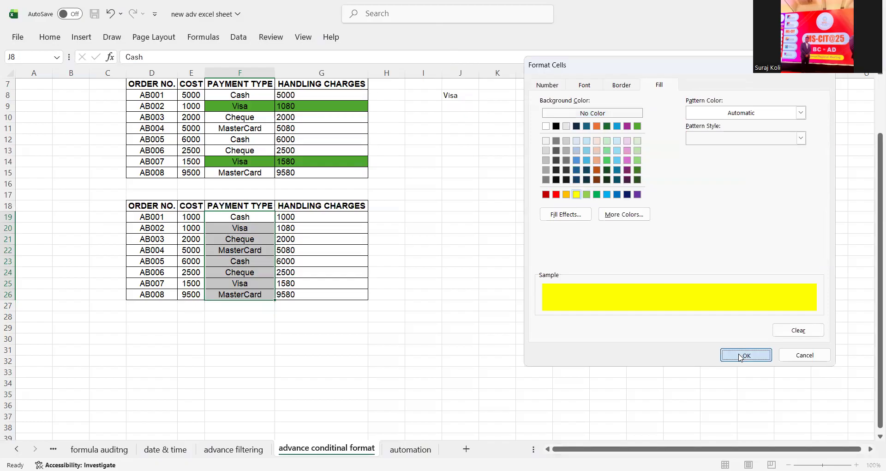
{"action": "left_click", "coordinate": [739, 355]}
{"action": "left_click", "coordinate": [755, 324]}
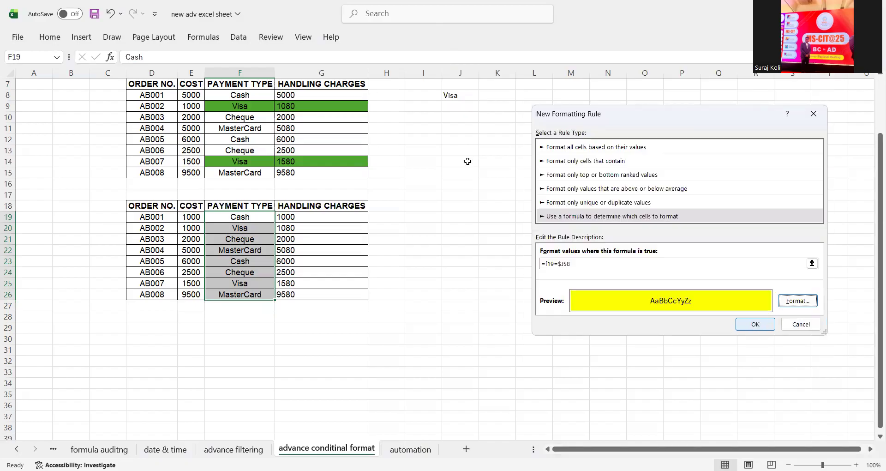
{"action": "left_click", "coordinate": [461, 95]}
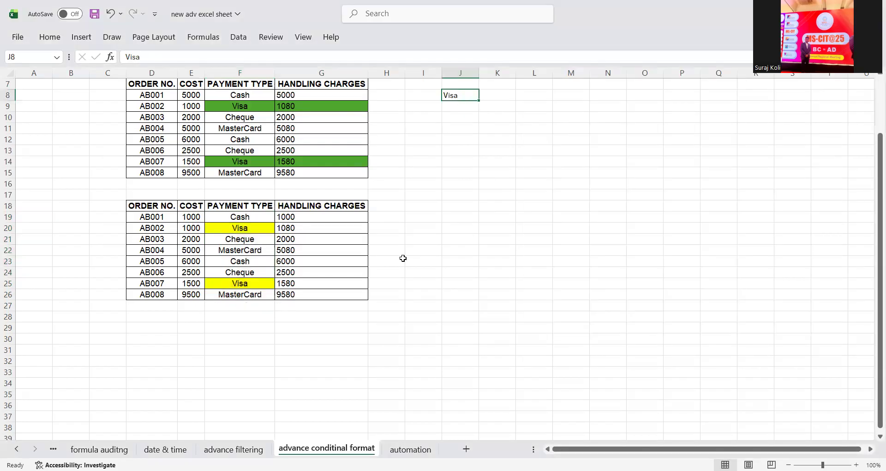
- Set J8 to cash, then go to the automation sheet and select its column chart
{"action": "type", "text": "cash"}
{"action": "key", "text": "Return"}
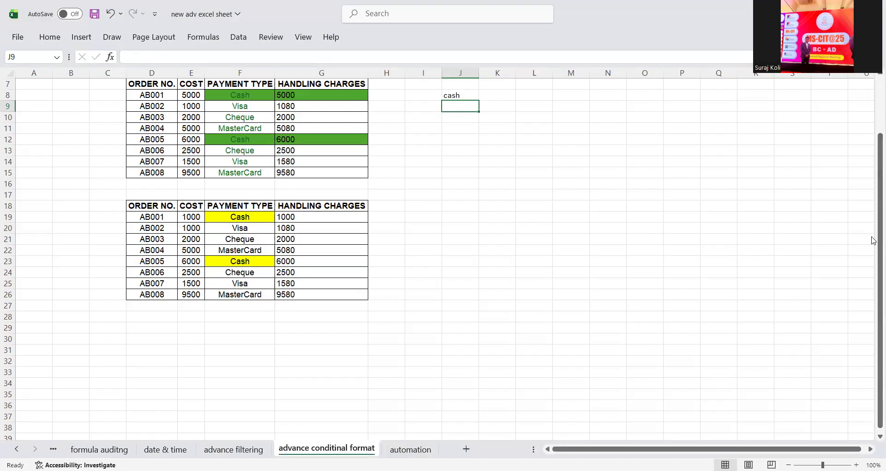
{"action": "left_click", "coordinate": [410, 449]}
{"action": "left_click", "coordinate": [271, 306]}
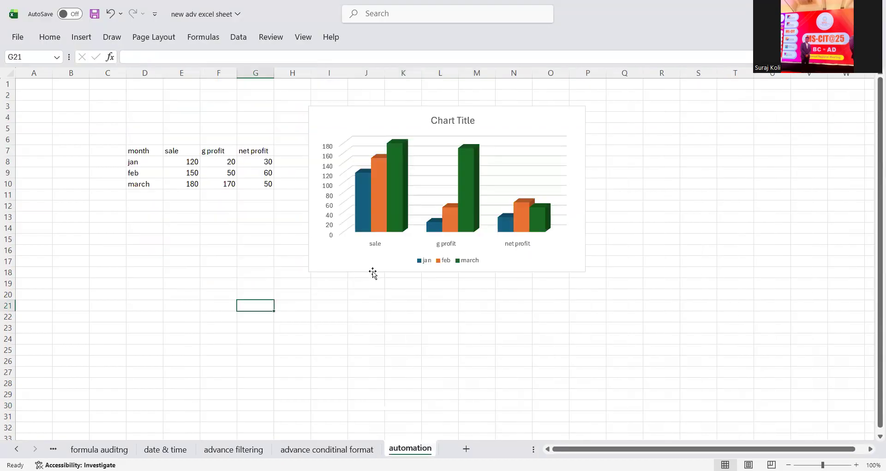
{"action": "left_click", "coordinate": [505, 129]}
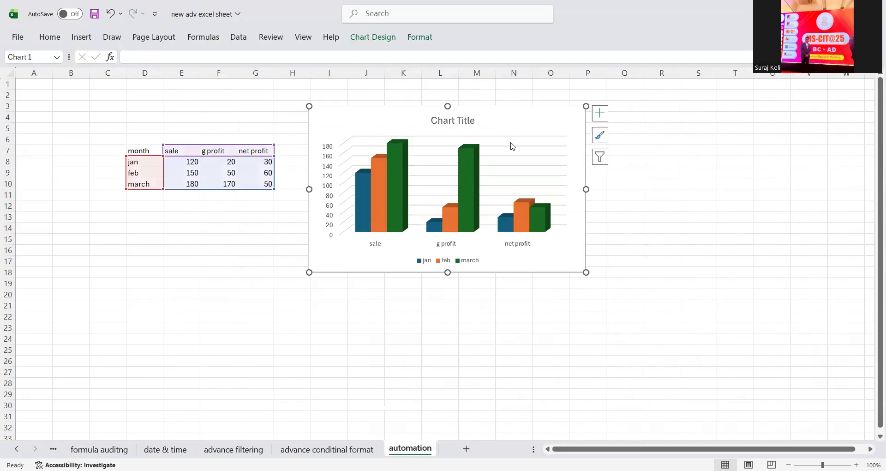
- Delete the old 3-D column chart and select the month table D7:G10
{"action": "key", "text": "Delete"}
{"action": "left_click", "coordinate": [504, 205]}
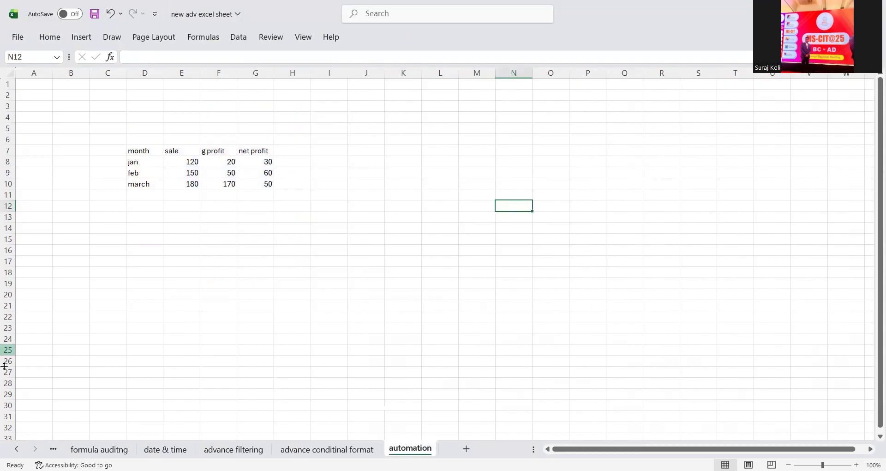
{"action": "left_click", "coordinate": [141, 151]}
{"action": "left_click", "coordinate": [167, 152]}
{"action": "left_click", "coordinate": [145, 151]}
{"action": "key", "text": "Down"}
{"action": "key", "text": "Down"}
{"action": "key", "text": "Down"}
{"action": "left_click", "coordinate": [171, 151]}
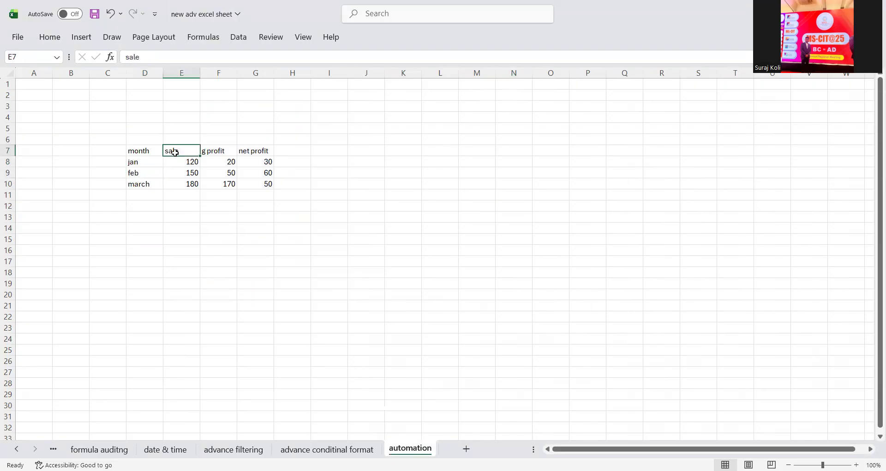
{"action": "left_click", "coordinate": [213, 152]}
{"action": "left_click", "coordinate": [172, 154]}
{"action": "left_click", "coordinate": [230, 153]}
{"action": "left_click", "coordinate": [253, 153]}
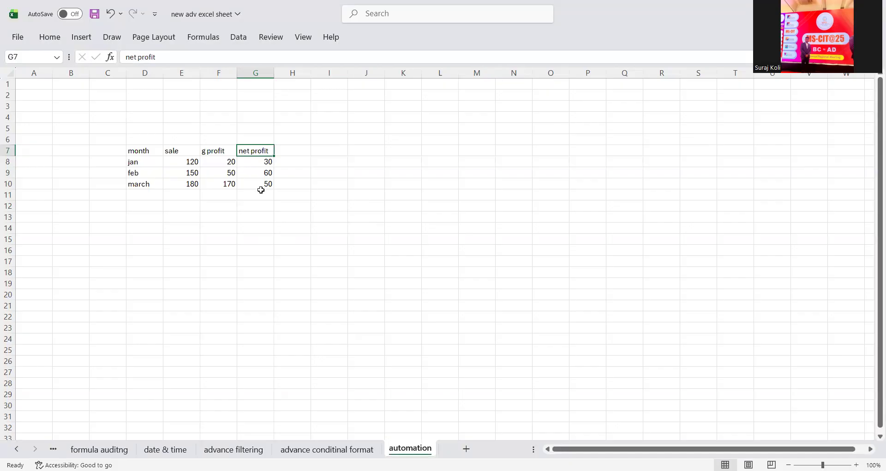
{"action": "left_click", "coordinate": [148, 183]}
{"action": "left_click_drag", "start_coordinate": [144, 150], "coordinate": [267, 183]}
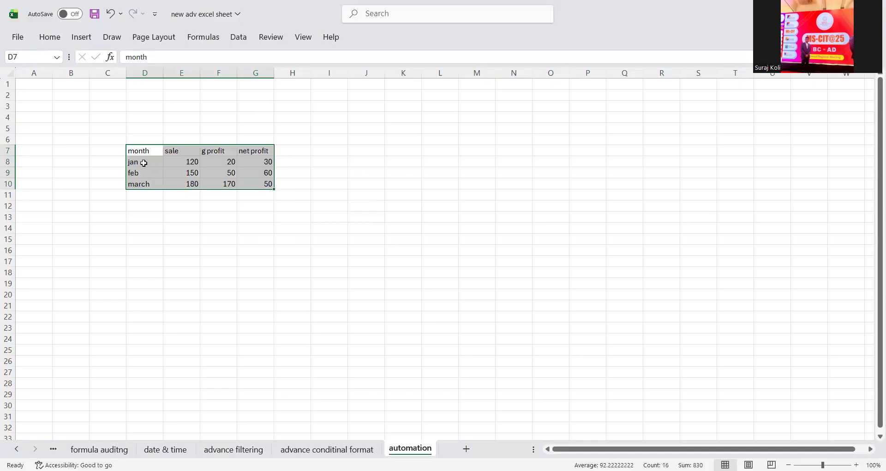
- Insert a 3-D Clustered Column chart of D7:G10 and move it beside the table
{"action": "left_click", "coordinate": [87, 39]}
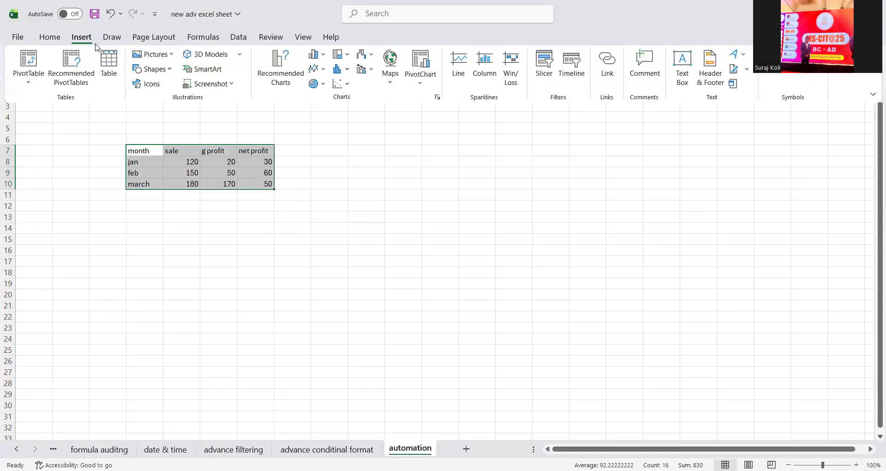
{"action": "left_click", "coordinate": [317, 54]}
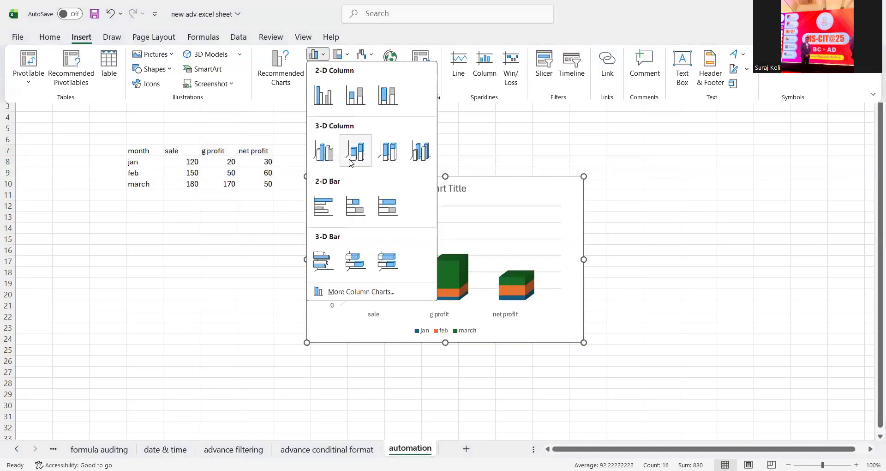
{"action": "left_click", "coordinate": [355, 151]}
{"action": "left_click", "coordinate": [85, 38]}
{"action": "left_click", "coordinate": [318, 54]}
{"action": "left_click", "coordinate": [324, 150]}
{"action": "left_click_drag", "start_coordinate": [519, 187], "coordinate": [523, 133]}
{"action": "left_click", "coordinate": [245, 238]}
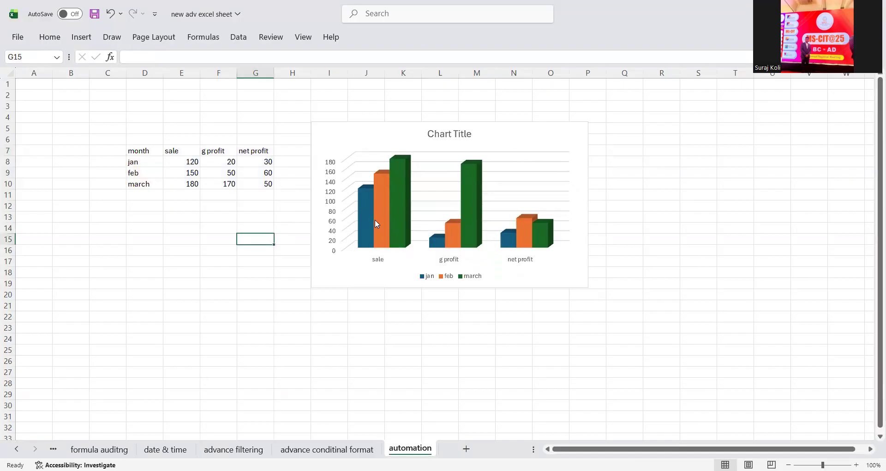
{"action": "left_click_drag", "start_coordinate": [356, 126], "coordinate": [352, 104]}
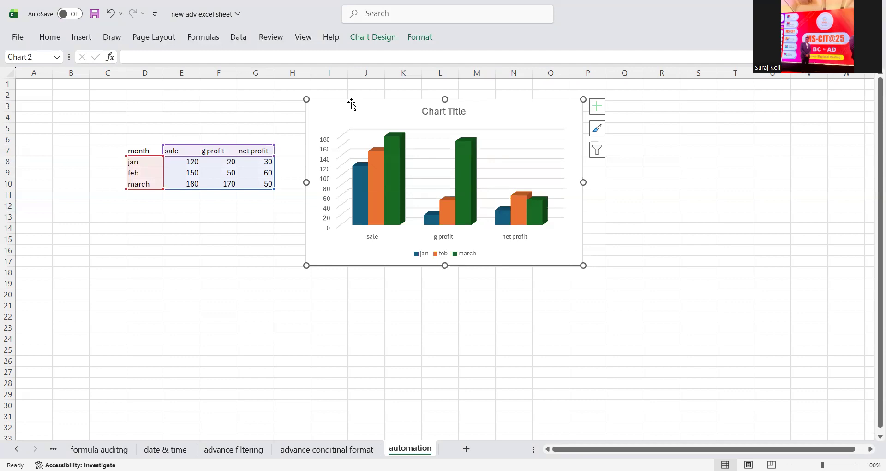
{"action": "key", "text": "alt+Tab"}
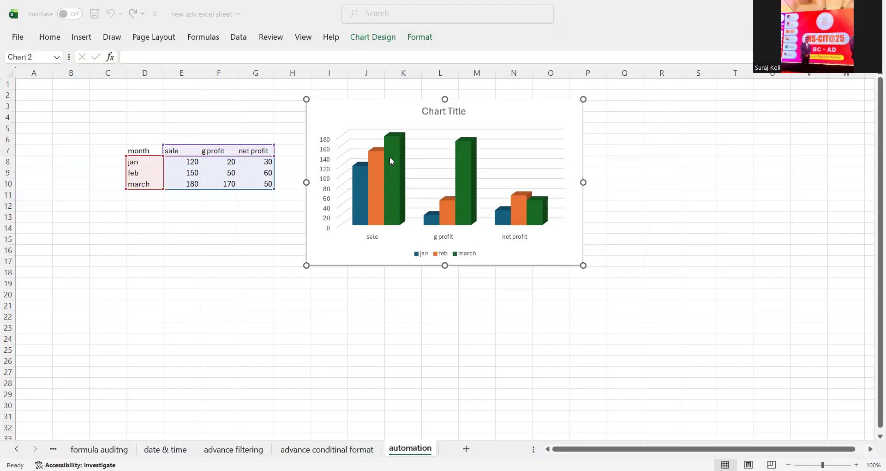
{"action": "left_click", "coordinate": [339, 112]}
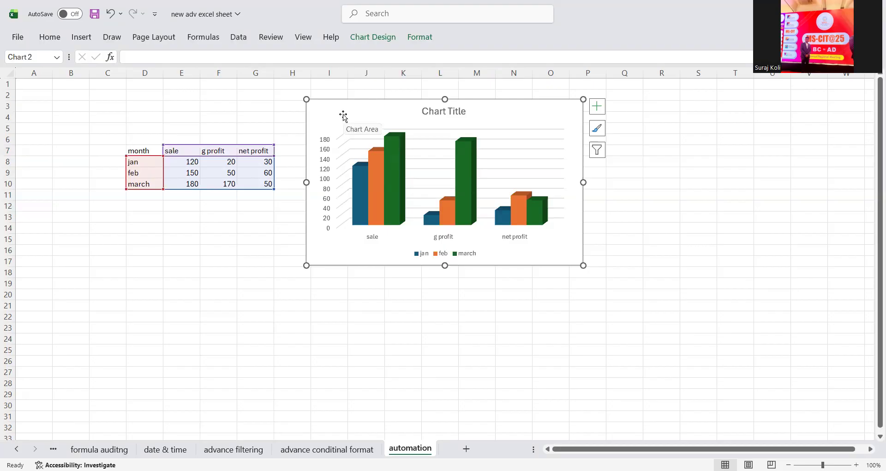
{"action": "left_click", "coordinate": [217, 93]}
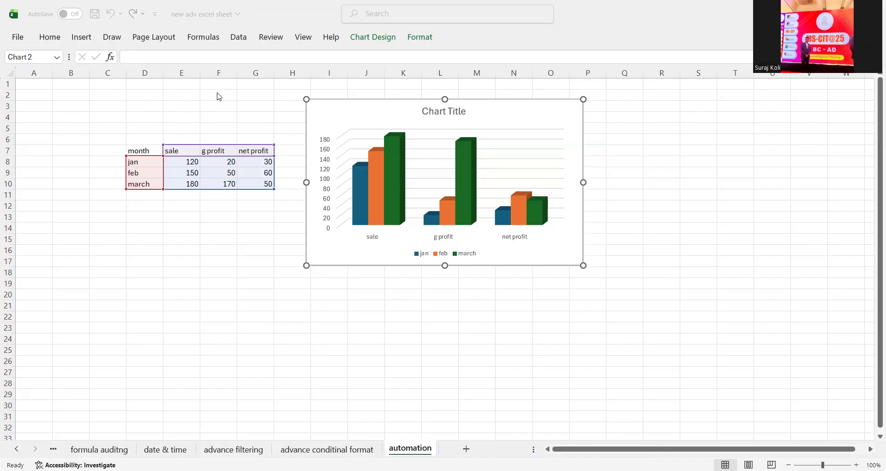
{"action": "double_click", "coordinate": [267, 172]}
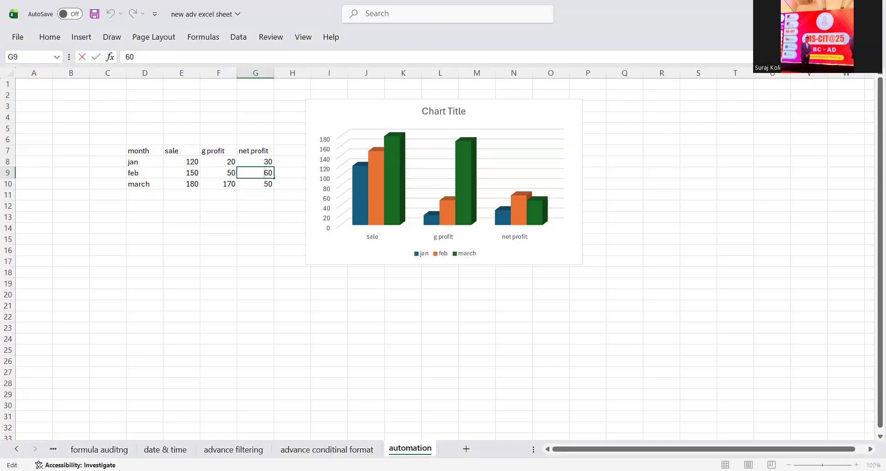
- Change feb's net profit in G9 to 960, after briefly entering 90
{"action": "type", "text": "9"}
{"action": "key", "text": "ctrl+Return"}
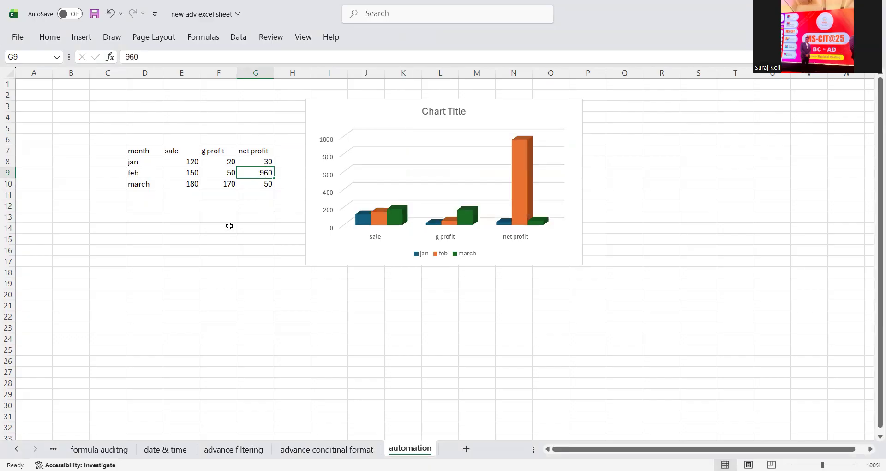
{"action": "key", "text": "BackSpace"}
{"action": "type", "text": "90"}
{"action": "key", "text": "Return"}
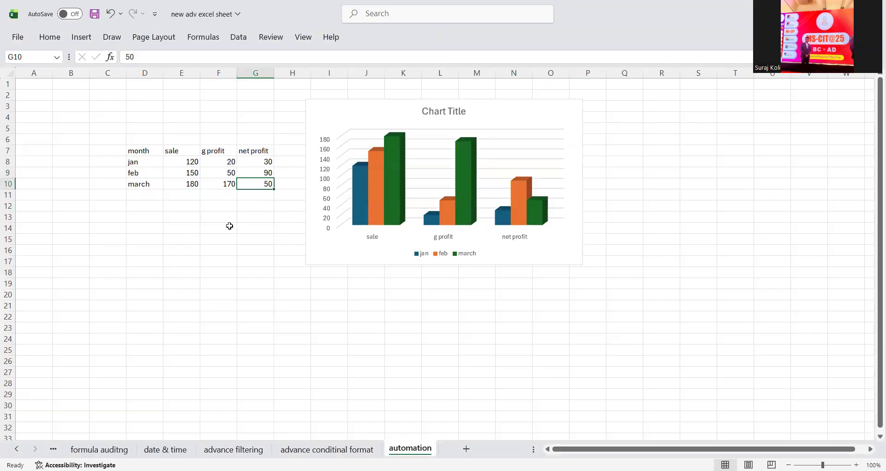
{"action": "key", "text": "Up"}
{"action": "key", "text": "F2"}
{"action": "key", "text": "Left"}
{"action": "type", "text": "6"}
{"action": "key", "text": "Return"}
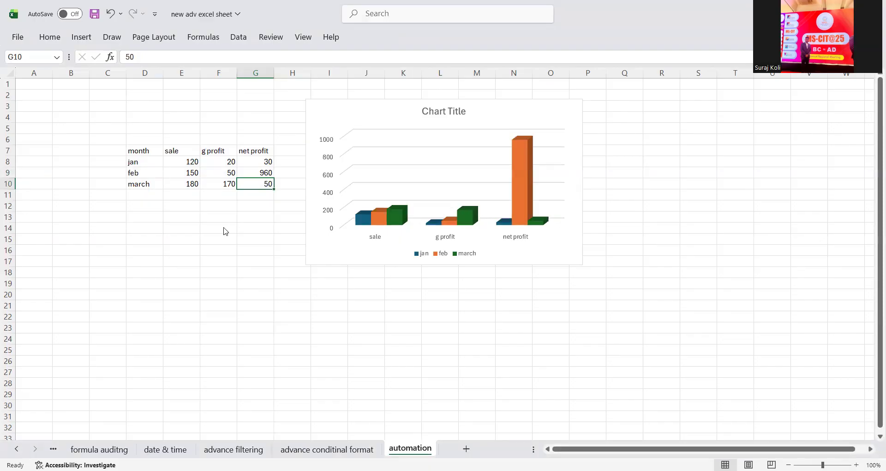
{"action": "key", "text": "alt+Tab"}
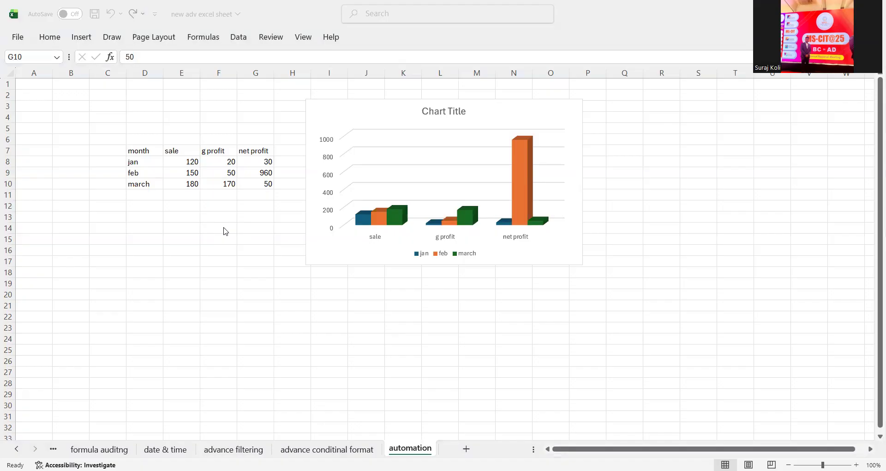
- Copy the month table D7:G10
{"action": "left_click_drag", "start_coordinate": [144, 150], "coordinate": [273, 186]}
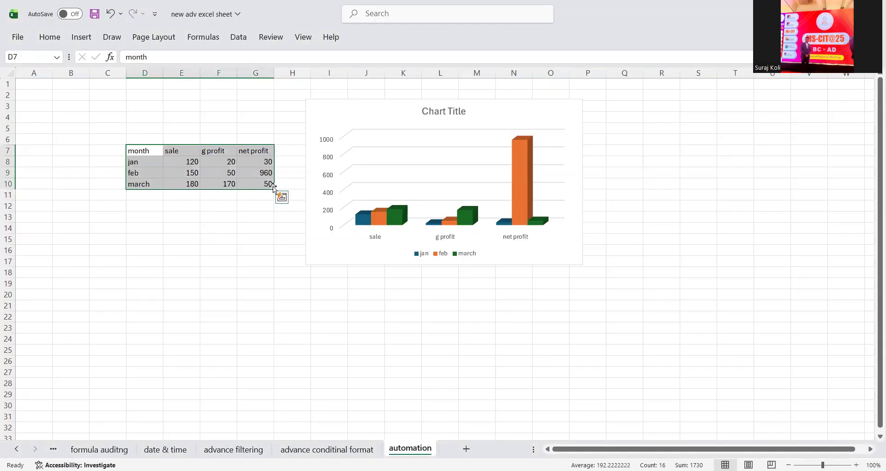
{"action": "key", "text": "ctrl+c"}
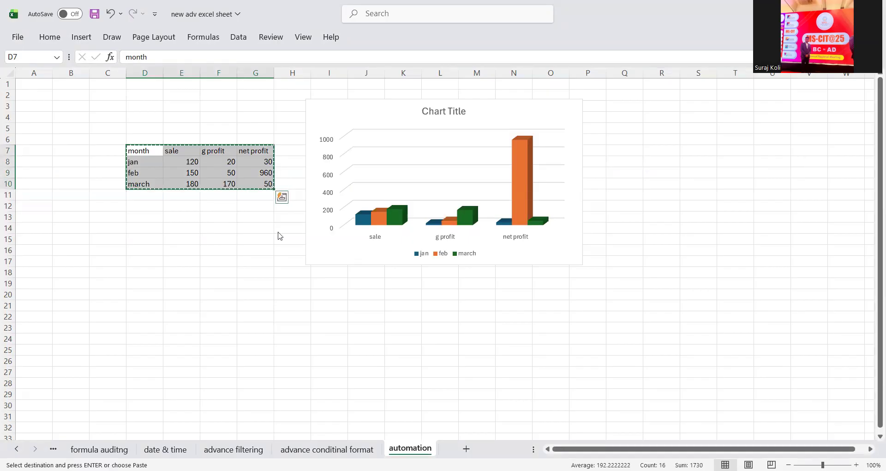
{"action": "key", "text": "alt+Tab"}
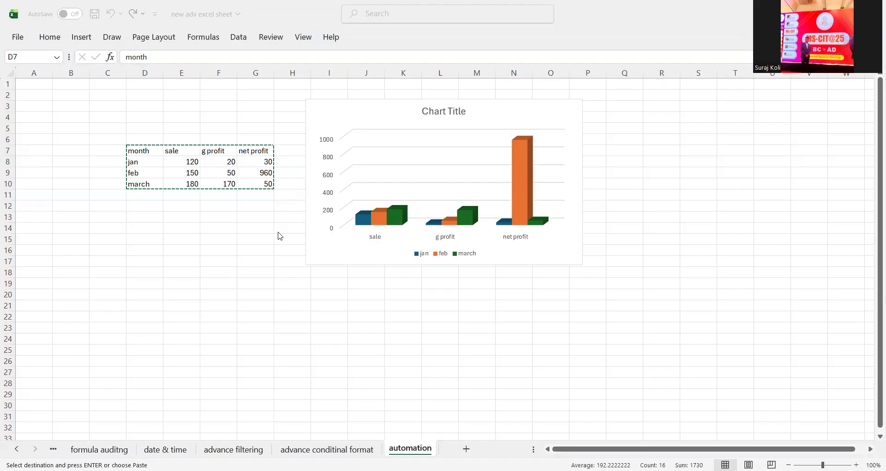
- Enter 96 as feb's net profit in G9
{"action": "left_click", "coordinate": [264, 174]}
{"action": "type", "text": "96"}
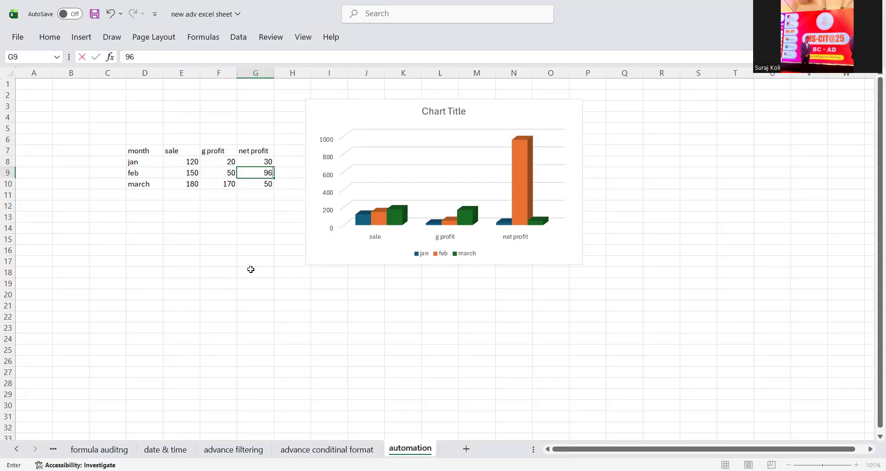
{"action": "key", "text": "Return"}
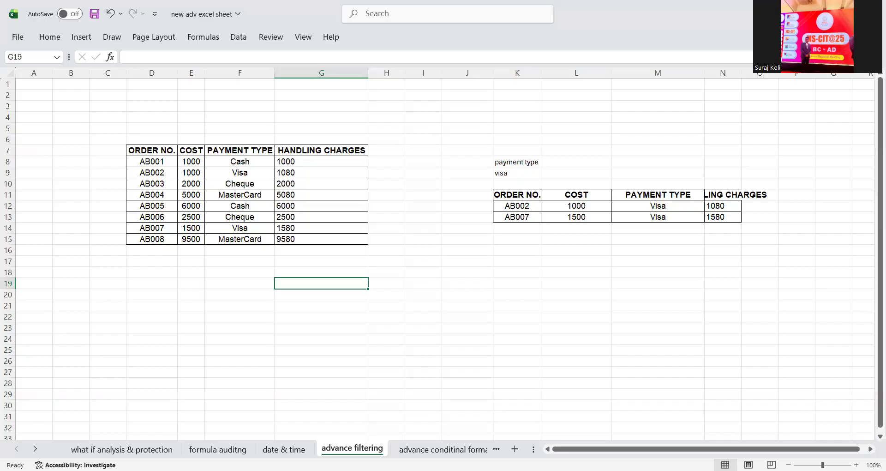
- Select the order table starting from the ORDER NO. header
{"action": "left_click_drag", "start_coordinate": [142, 152], "coordinate": [333, 234]}
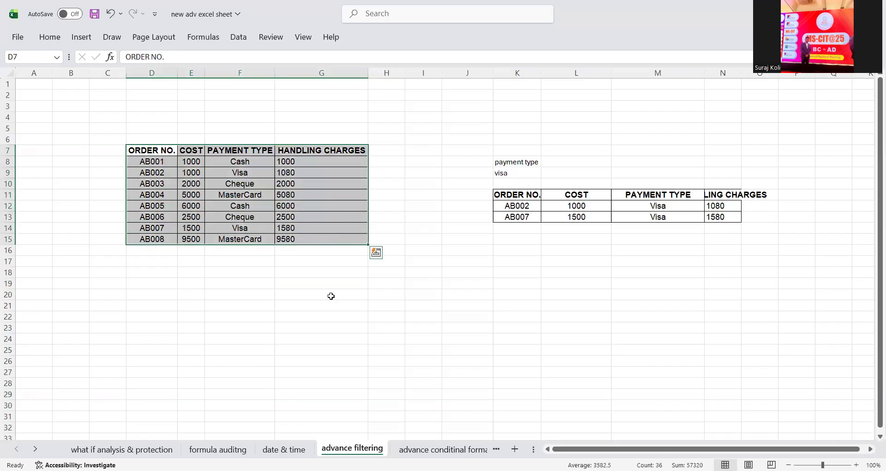
{"action": "left_click", "coordinate": [311, 294]}
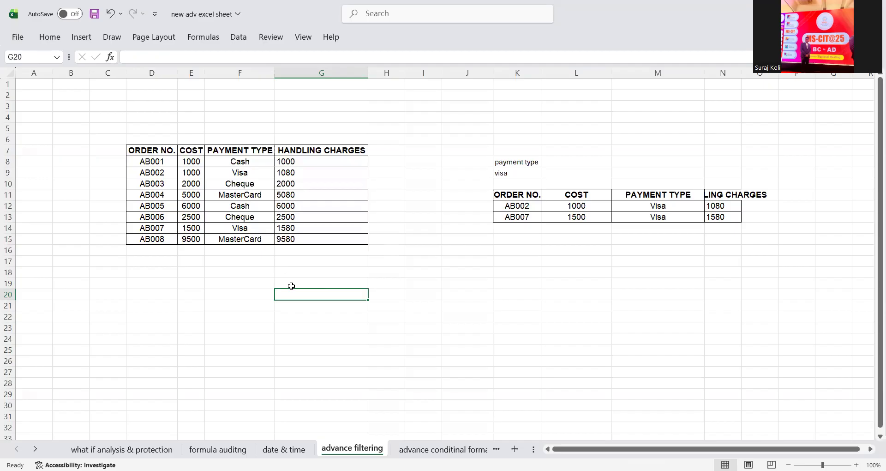
{"action": "left_click_drag", "start_coordinate": [171, 154], "coordinate": [295, 238]}
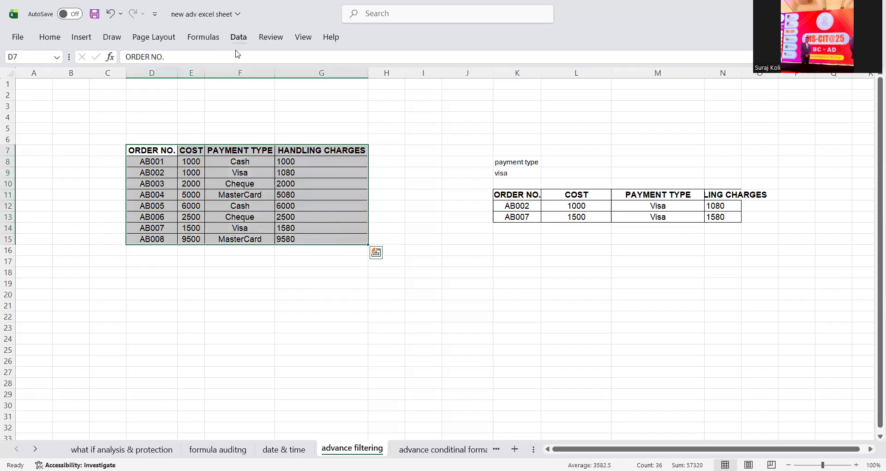
- Open Review > Protect Sheet, enter a password and accept the protection settings
{"action": "left_click", "coordinate": [239, 38]}
{"action": "left_click", "coordinate": [203, 37]}
{"action": "left_click", "coordinate": [262, 38]}
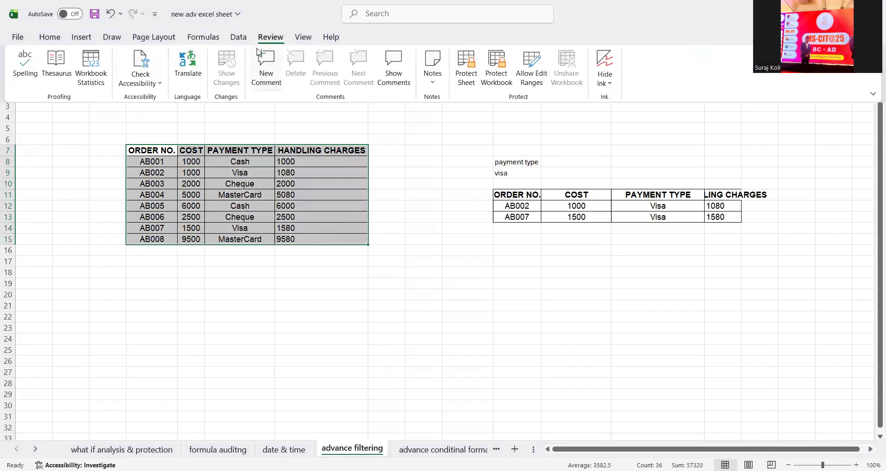
{"action": "left_click", "coordinate": [469, 72]}
{"action": "left_click", "coordinate": [470, 73]}
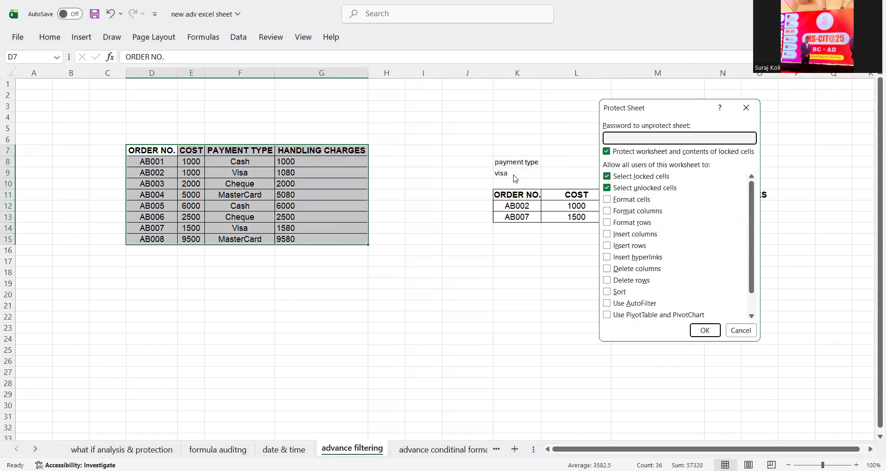
{"action": "type", "text": "123"}
{"action": "scroll", "coordinate": [663, 257], "scroll_direction": "down", "scroll_amount": 1}
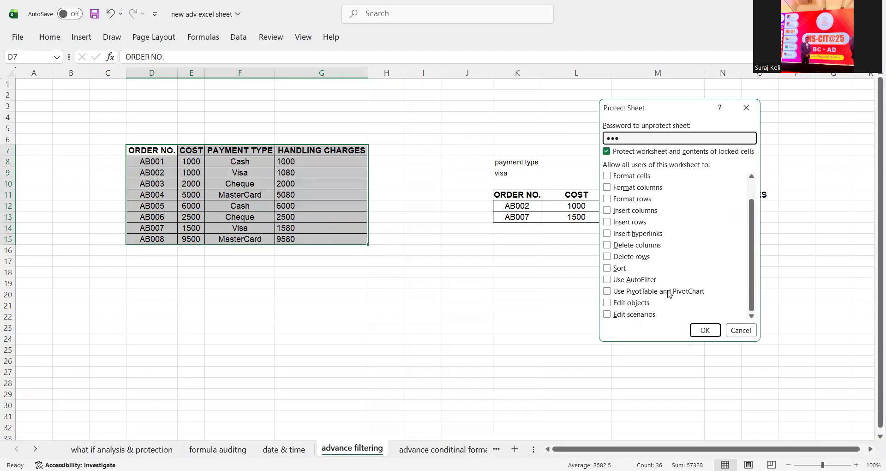
{"action": "scroll", "coordinate": [670, 295], "scroll_direction": "up", "scroll_amount": 1}
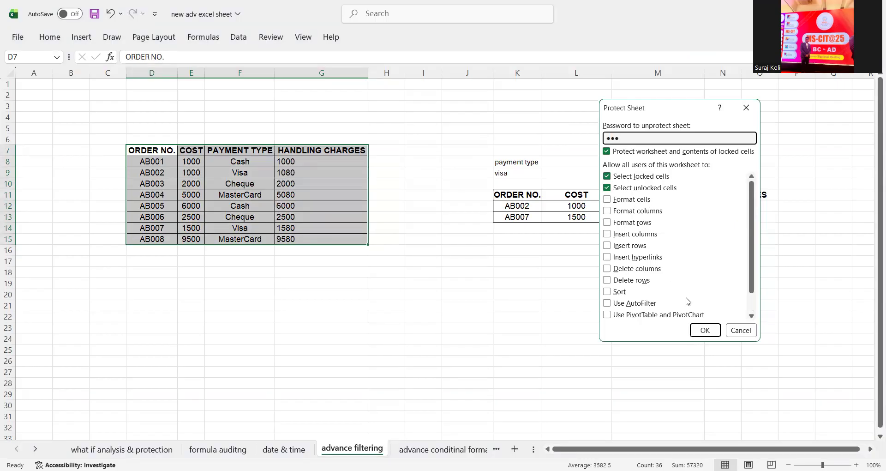
{"action": "scroll", "coordinate": [635, 285], "scroll_direction": "down", "scroll_amount": 1}
{"action": "scroll", "coordinate": [633, 289], "scroll_direction": "up", "scroll_amount": 1}
{"action": "left_click", "coordinate": [697, 336]}
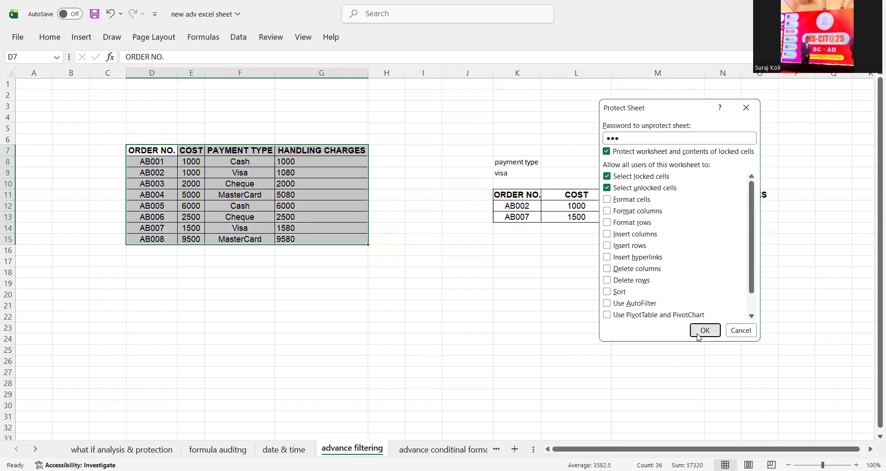
- Re-enter the password to confirm and finish protecting the sheet
{"action": "type", "text": "123"}
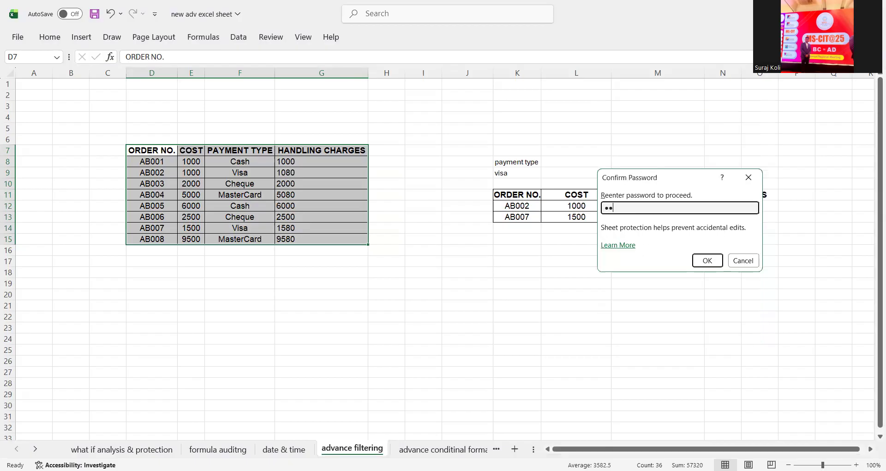
{"action": "left_click", "coordinate": [700, 266]}
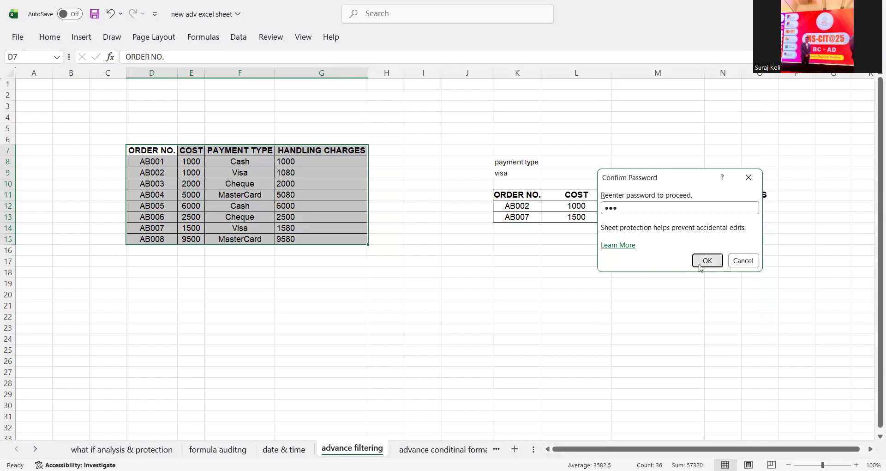
{"action": "left_click", "coordinate": [303, 180]}
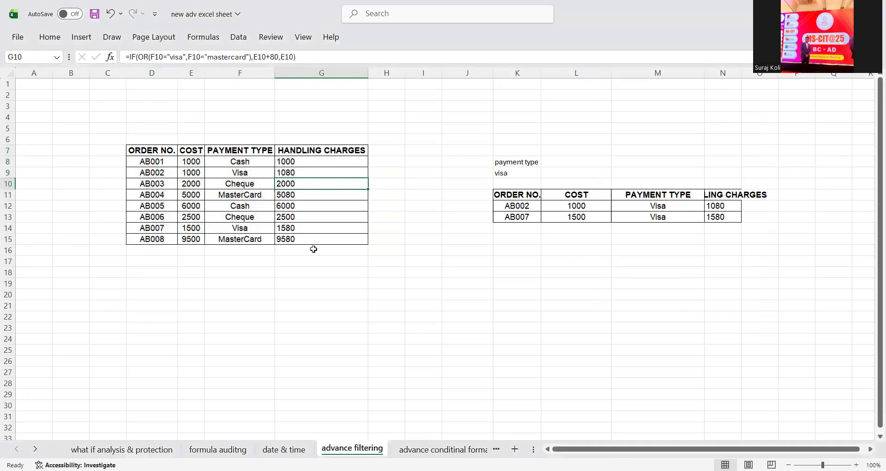
- Try deleting the handling charge in G10 and order AB003 in D10, dismissing the protected-sheet warnings
{"action": "key", "text": "Delete"}
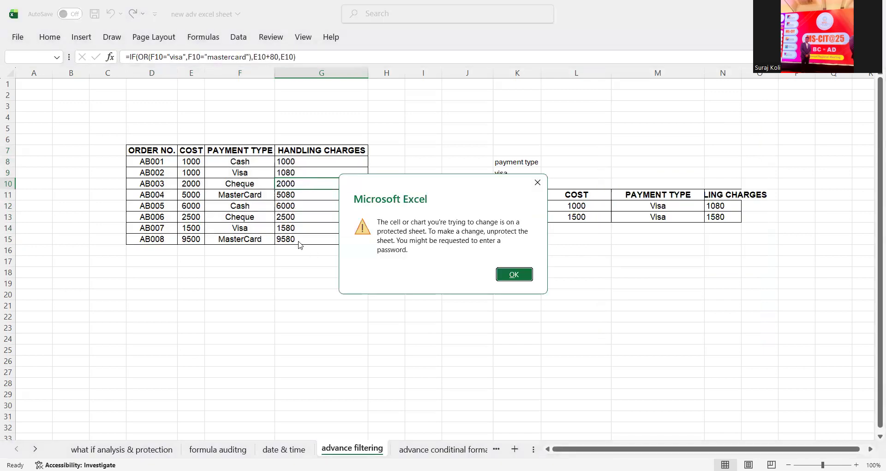
{"action": "left_click", "coordinate": [517, 274]}
{"action": "left_click_drag", "start_coordinate": [152, 151], "coordinate": [313, 235]}
{"action": "left_click", "coordinate": [314, 181]}
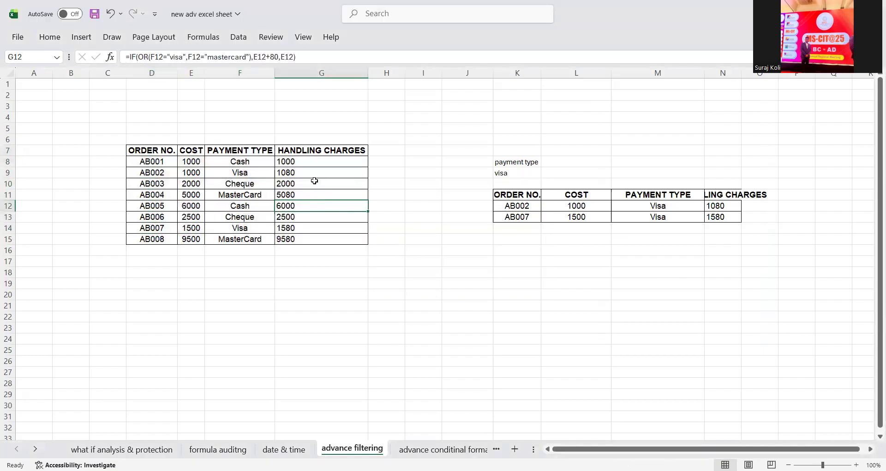
{"action": "key", "text": "Left"}
{"action": "key", "text": "Left"}
{"action": "key", "text": "Left"}
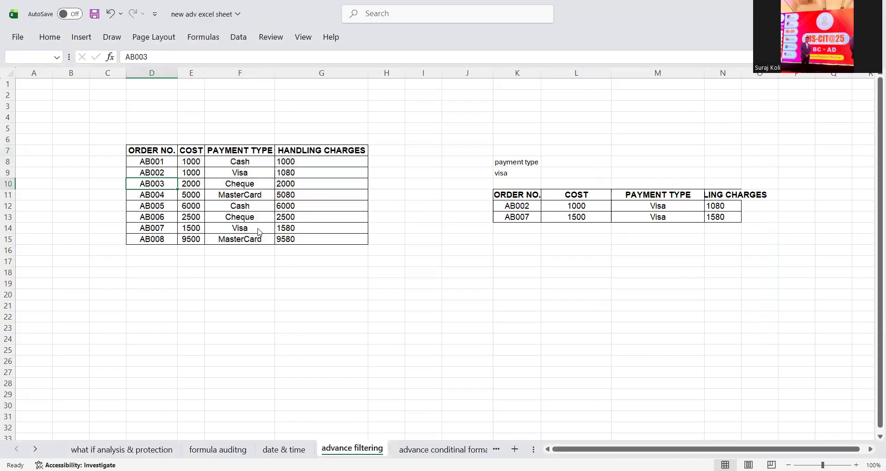
{"action": "key", "text": "Delete"}
{"action": "key", "text": "Escape"}
{"action": "left_click_drag", "start_coordinate": [139, 151], "coordinate": [341, 238]}
- Unprotect the sheet through Review > Unprotect Sheet using its password
{"action": "left_click", "coordinate": [275, 40]}
{"action": "left_click", "coordinate": [470, 76]}
{"action": "type", "text": "123"}
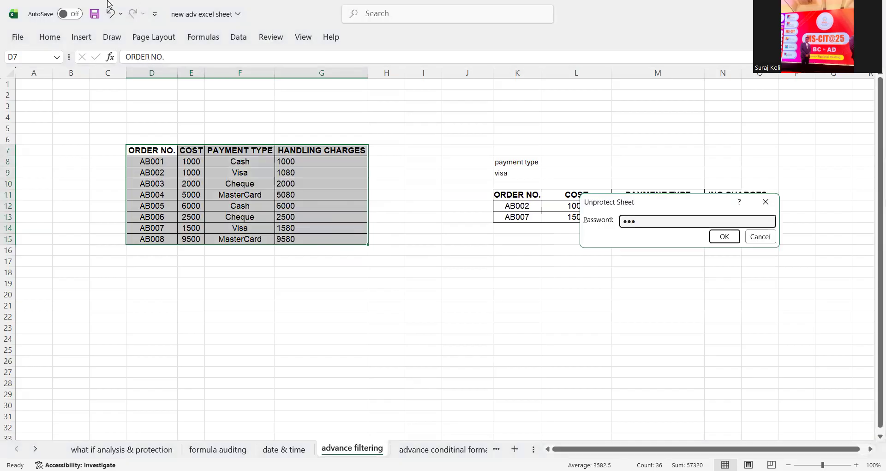
{"action": "left_click", "coordinate": [724, 236]}
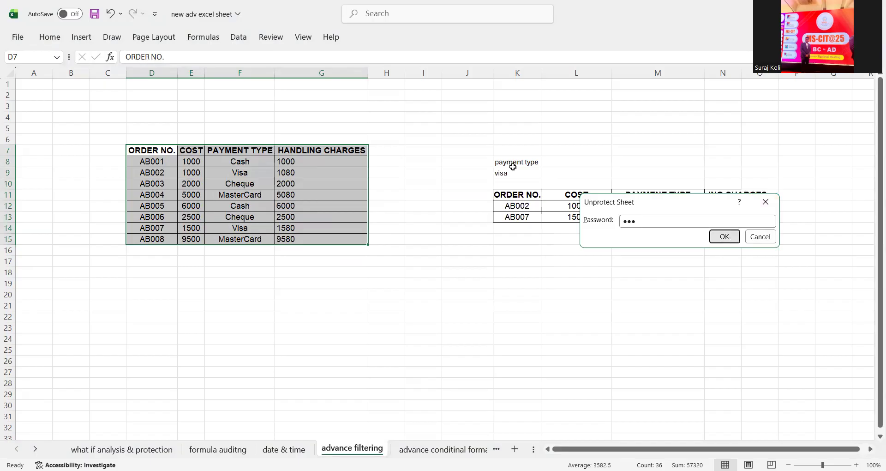
- Change AB002's handling charge in G9 to 99
{"action": "left_click", "coordinate": [321, 170]}
{"action": "type", "text": "99"}
{"action": "key", "text": "Return"}
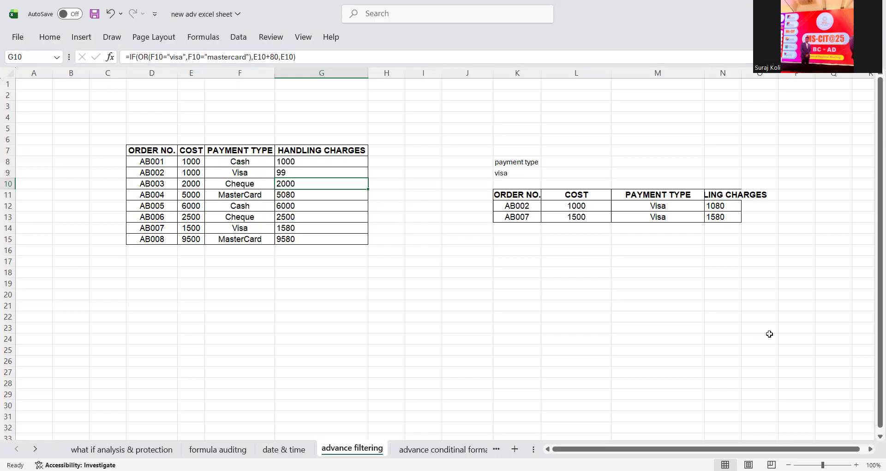
- Check the handling charge formula in G8, then select the whole sheet via the Select All corner
{"action": "left_click", "coordinate": [387, 294]}
{"action": "left_click", "coordinate": [8, 72]}
{"action": "left_click", "coordinate": [283, 159]}
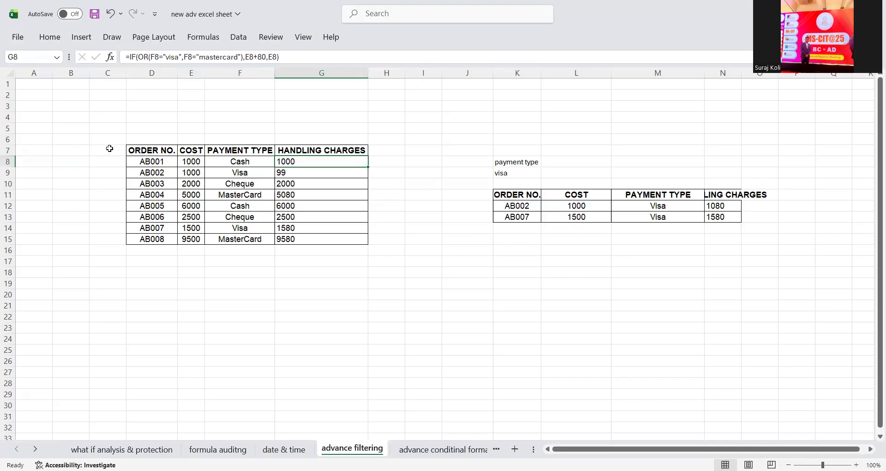
{"action": "left_click", "coordinate": [58, 93]}
{"action": "left_click", "coordinate": [10, 73]}
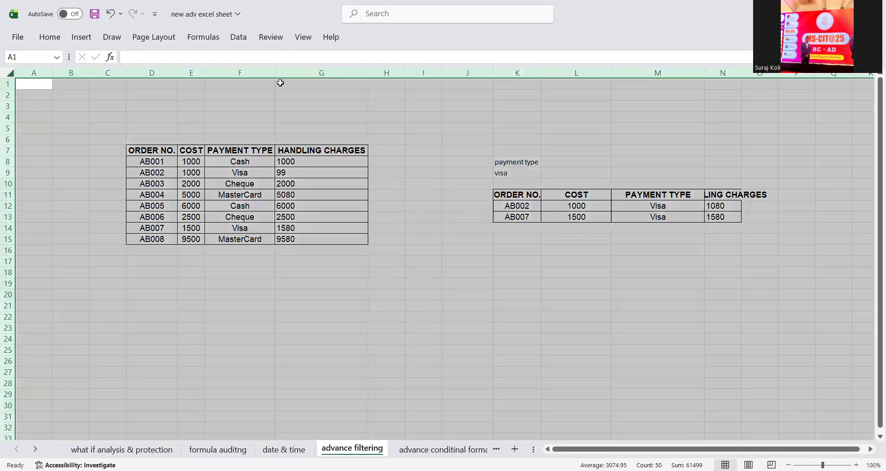